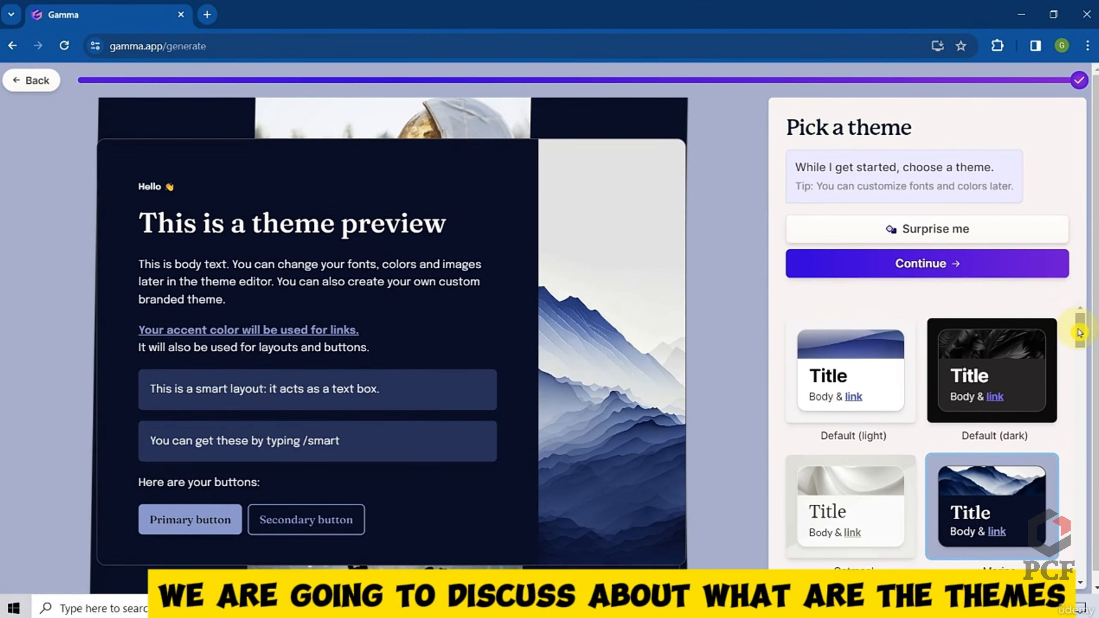
- Preview the Default (light), Default (dark), Oatmeal and Marine themes on the sample card one after another
{"action": "left_click_drag", "start_coordinate": [1081, 334], "coordinate": [1075, 457]}
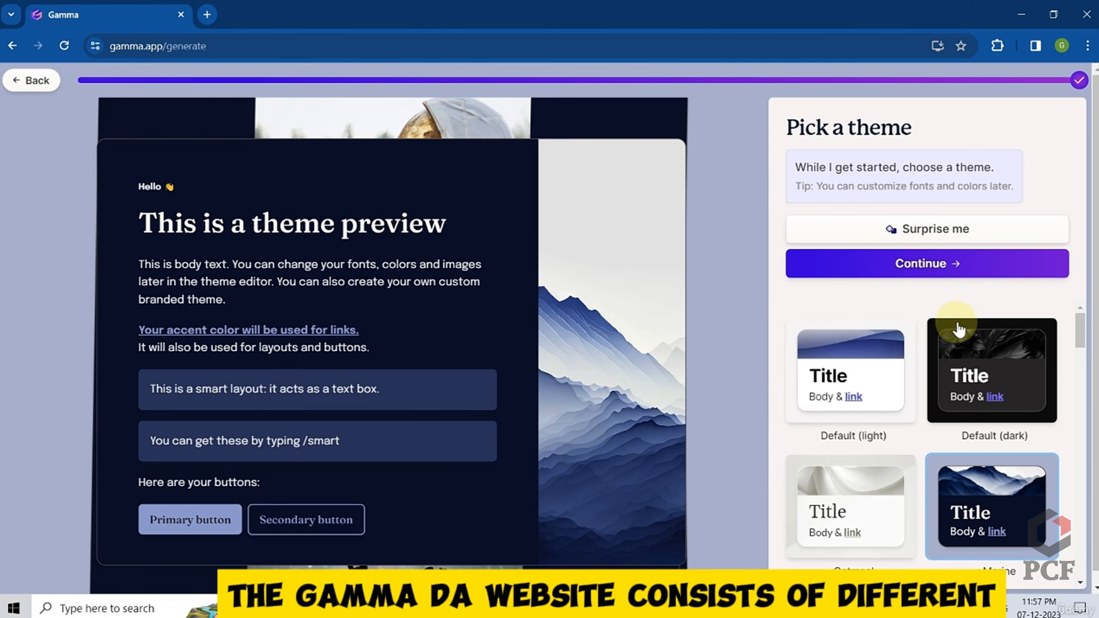
{"action": "left_click_drag", "start_coordinate": [1080, 333], "coordinate": [1087, 562]}
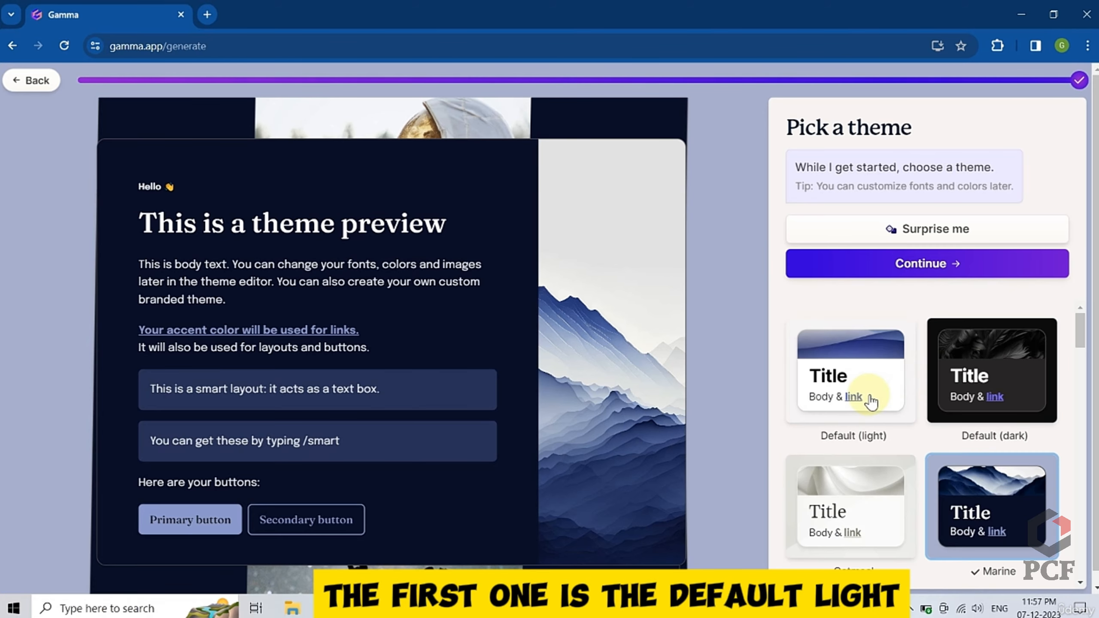
{"action": "left_click", "coordinate": [870, 401]}
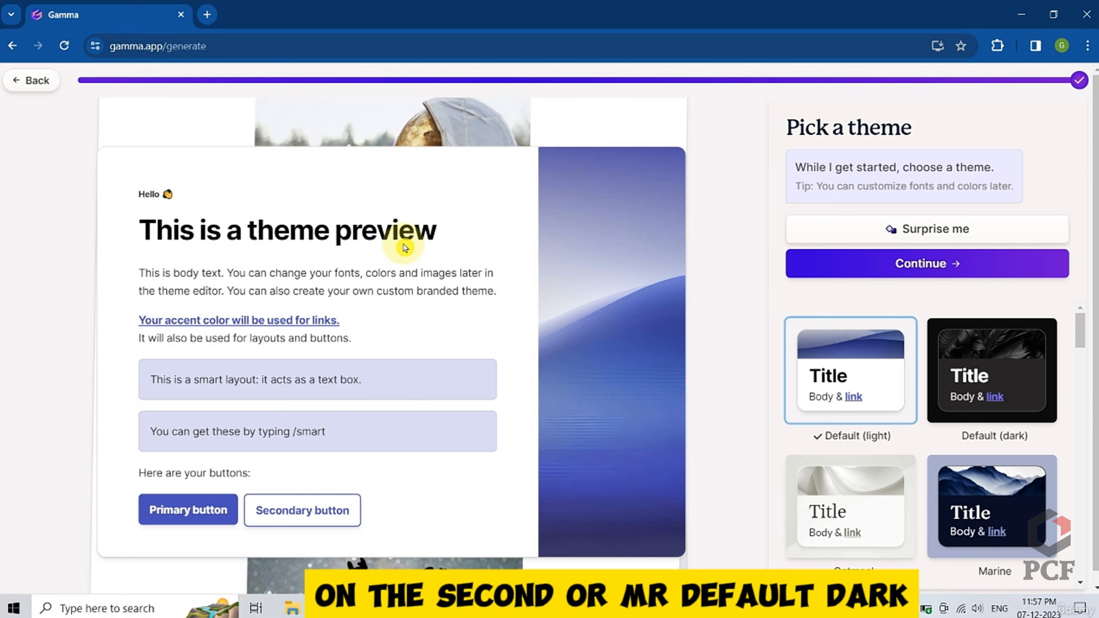
{"action": "left_click", "coordinate": [1000, 388]}
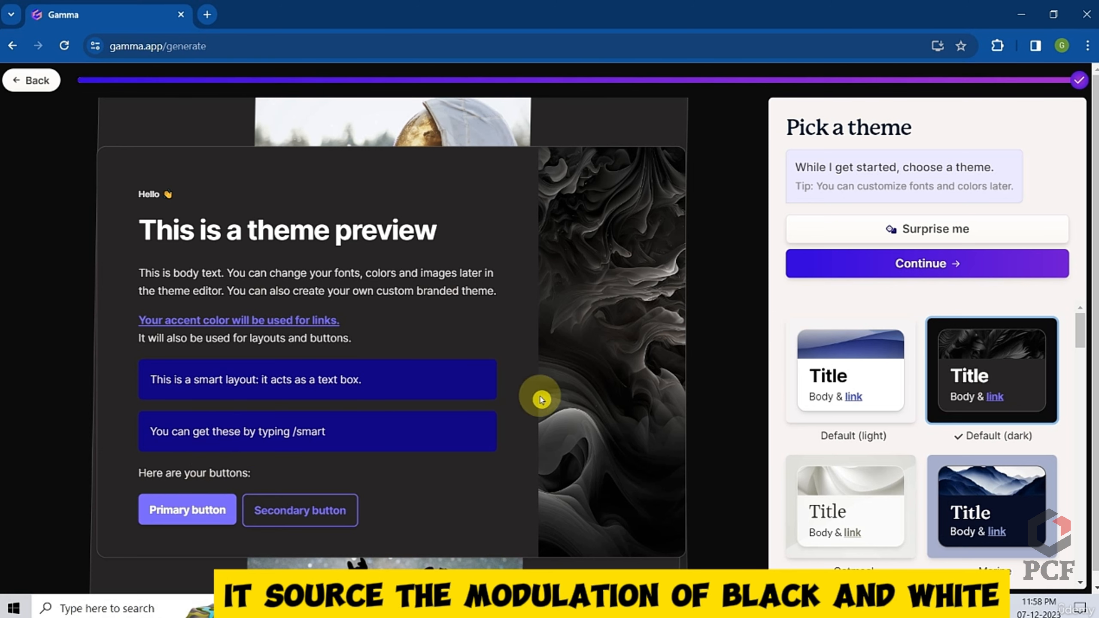
{"action": "scroll", "coordinate": [1080, 332], "scroll_direction": "down", "scroll_amount": 1}
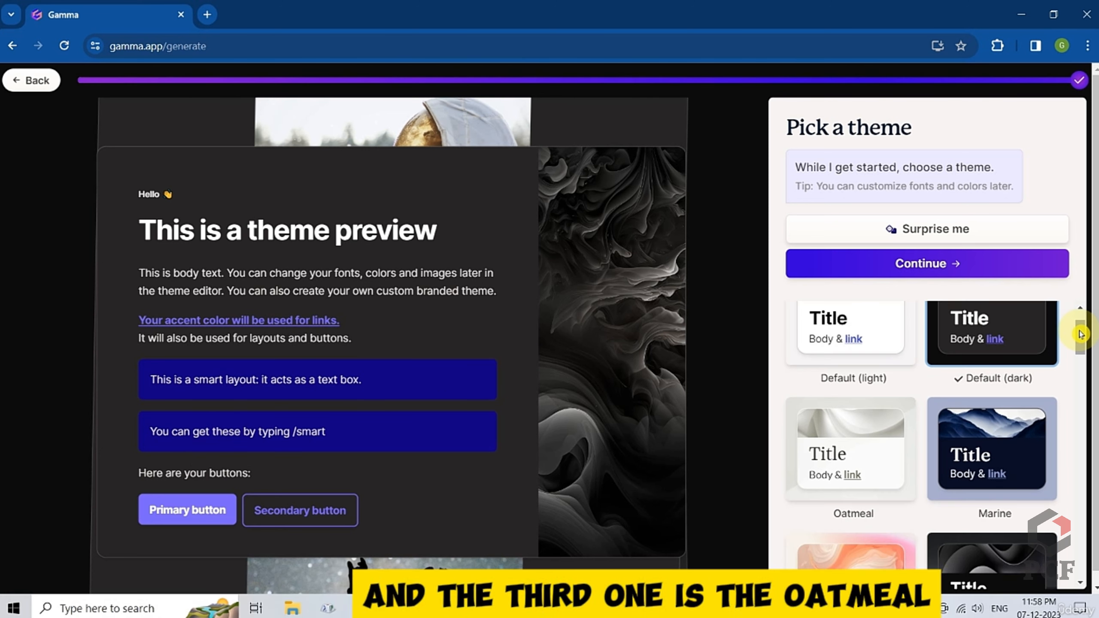
{"action": "left_click", "coordinate": [886, 431]}
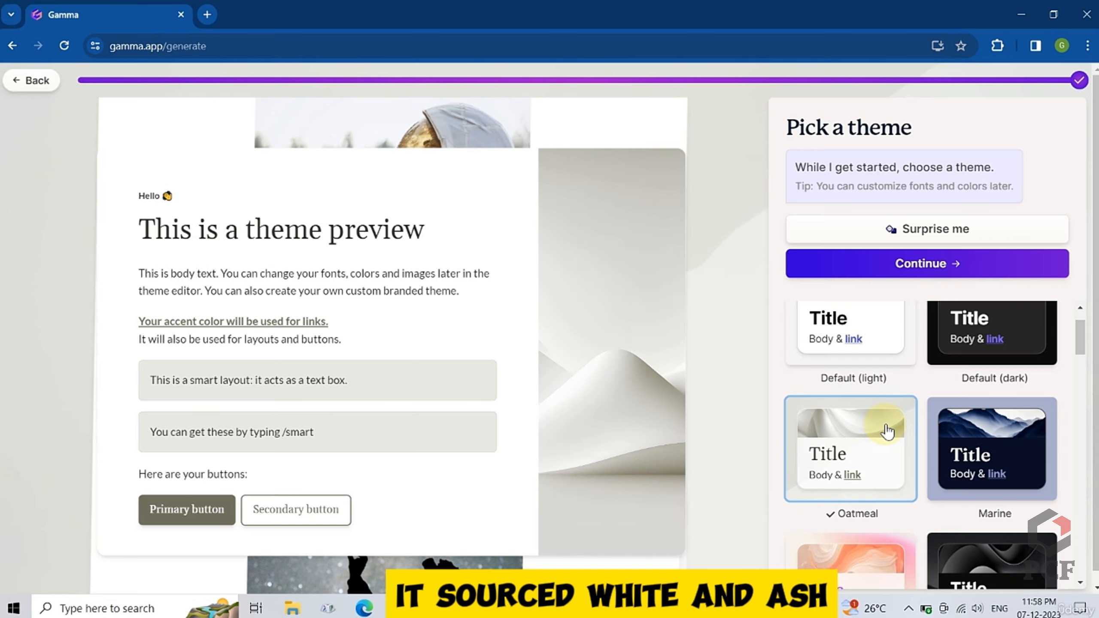
{"action": "left_click", "coordinate": [1032, 450]}
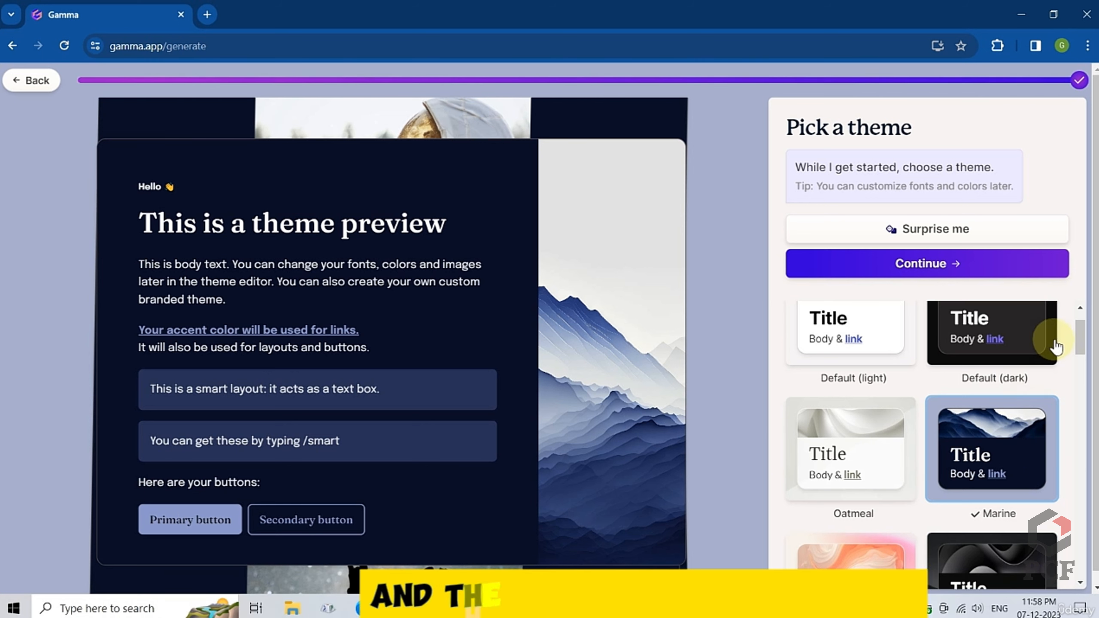
- Preview the Atmosphere, Pearl, Vortex, Icebreaker and Blue Steel themes in turn
{"action": "left_click_drag", "start_coordinate": [1079, 342], "coordinate": [1078, 361]}
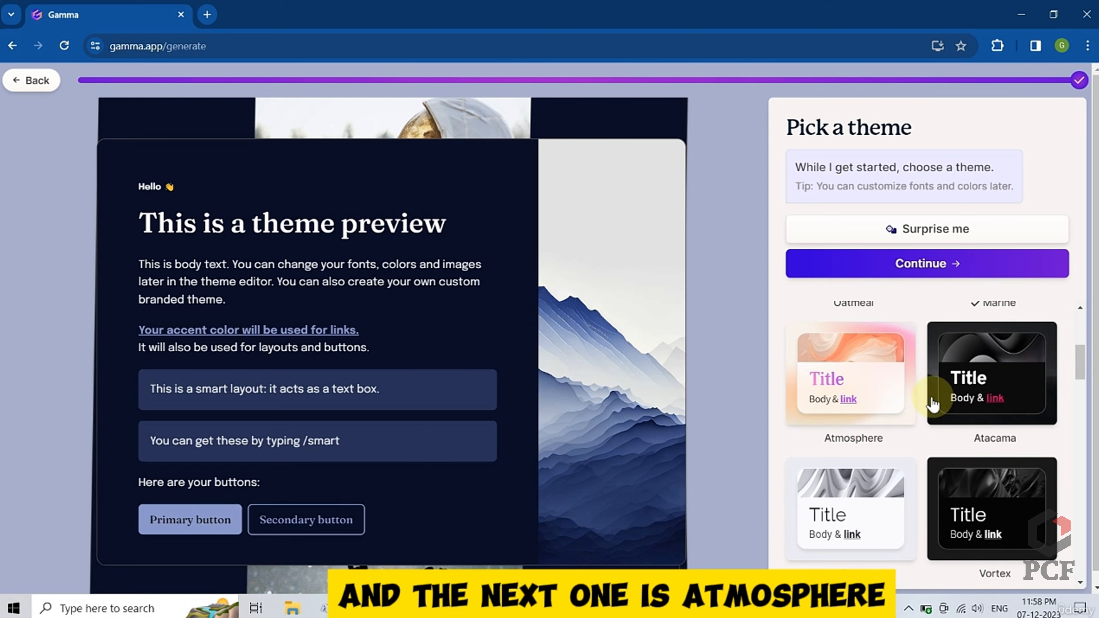
{"action": "left_click", "coordinate": [858, 370]}
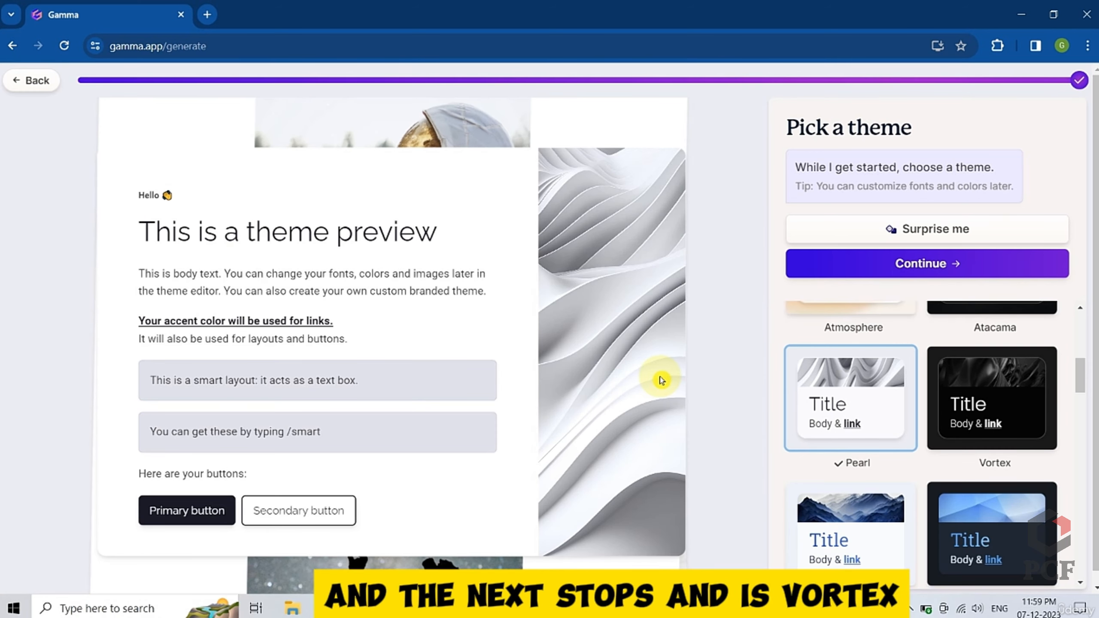
{"action": "left_click", "coordinate": [978, 383]}
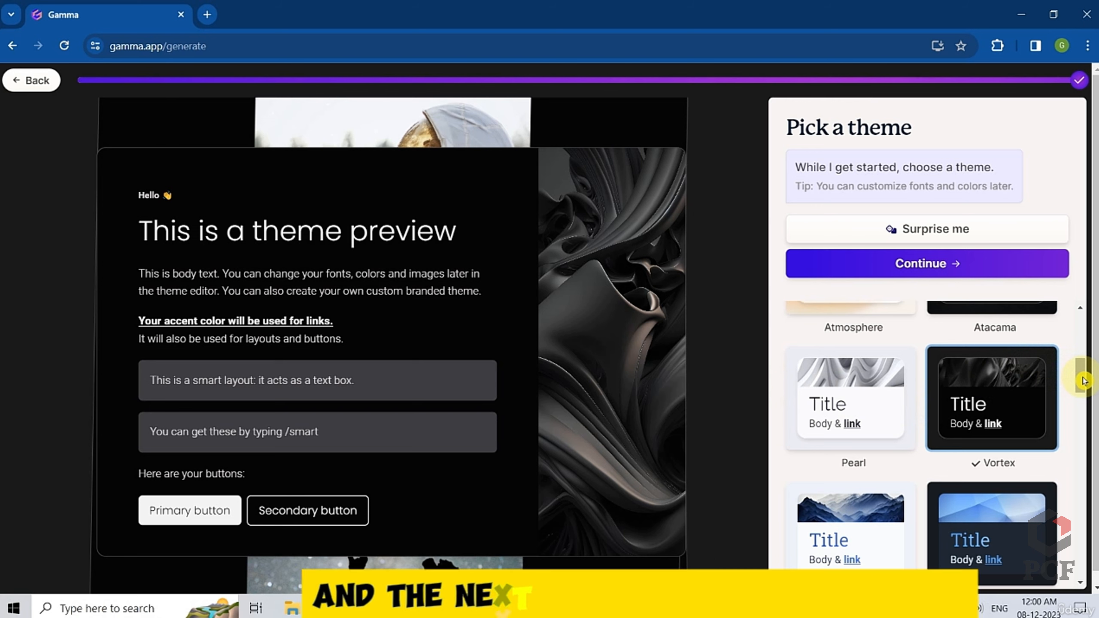
{"action": "left_click_drag", "start_coordinate": [1082, 381], "coordinate": [1086, 395]}
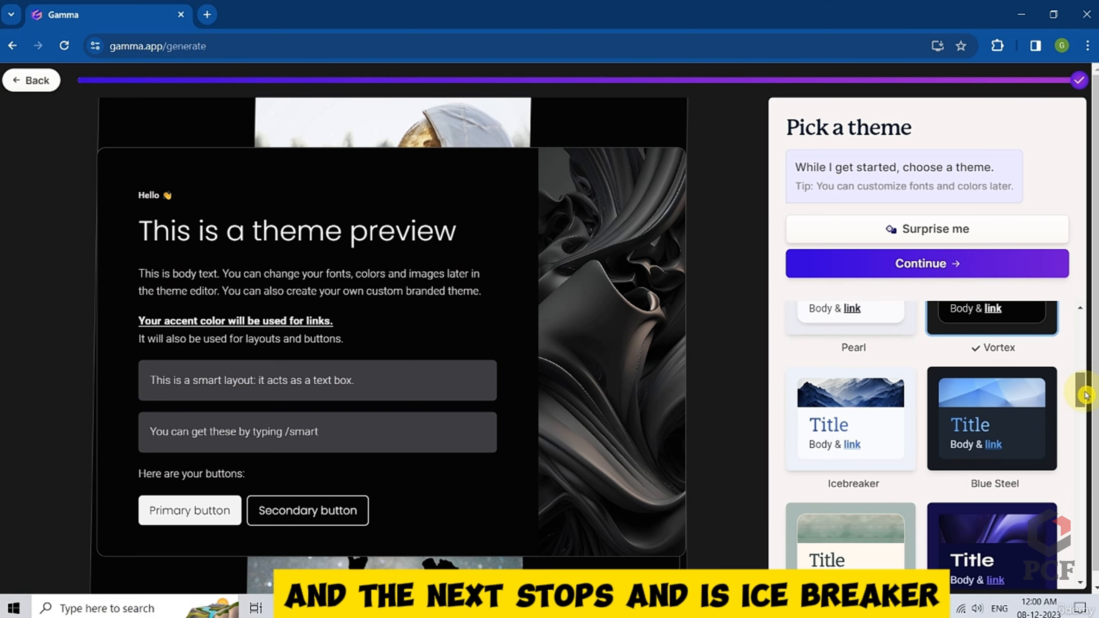
{"action": "left_click", "coordinate": [880, 412]}
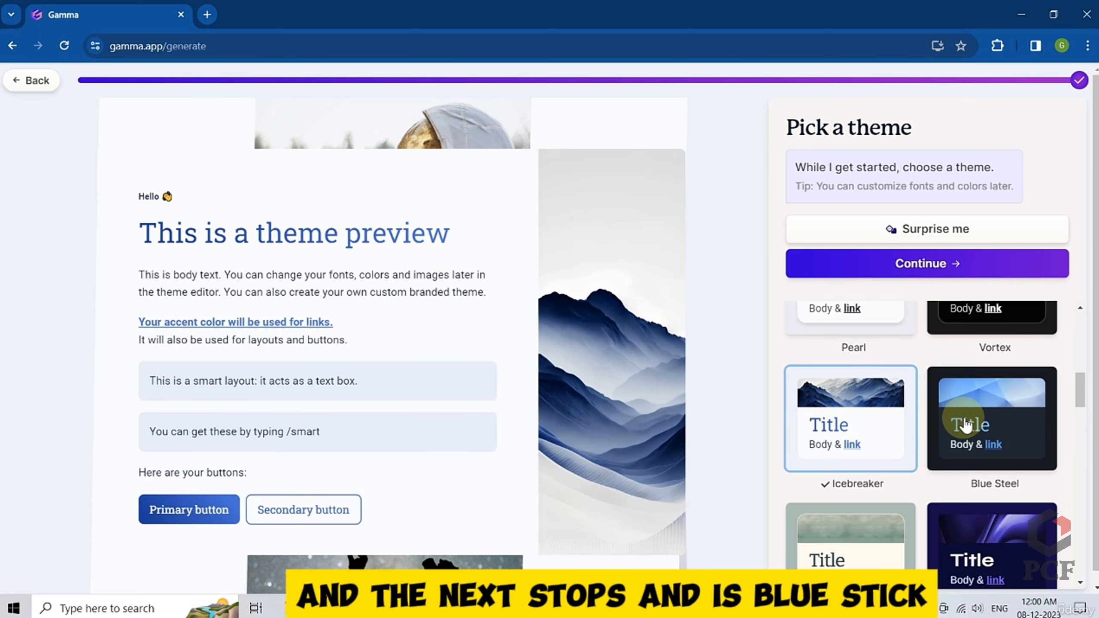
{"action": "left_click", "coordinate": [965, 424]}
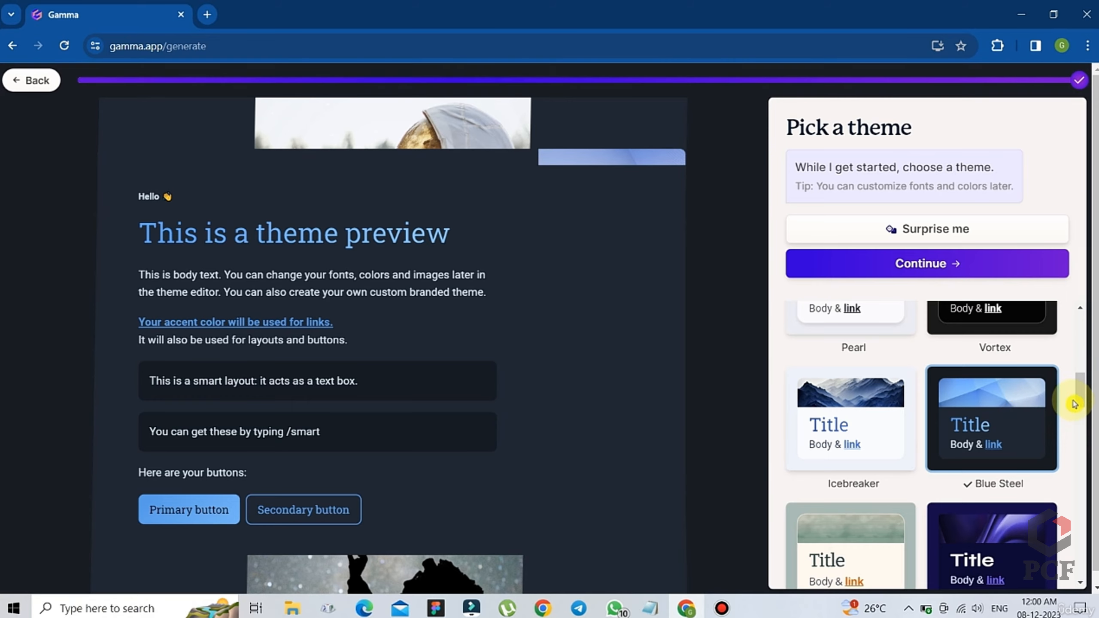
- Preview the Oasis, Indigo and Electric themes on the sample card
{"action": "scroll", "coordinate": [995, 411], "scroll_direction": "down", "scroll_amount": 3}
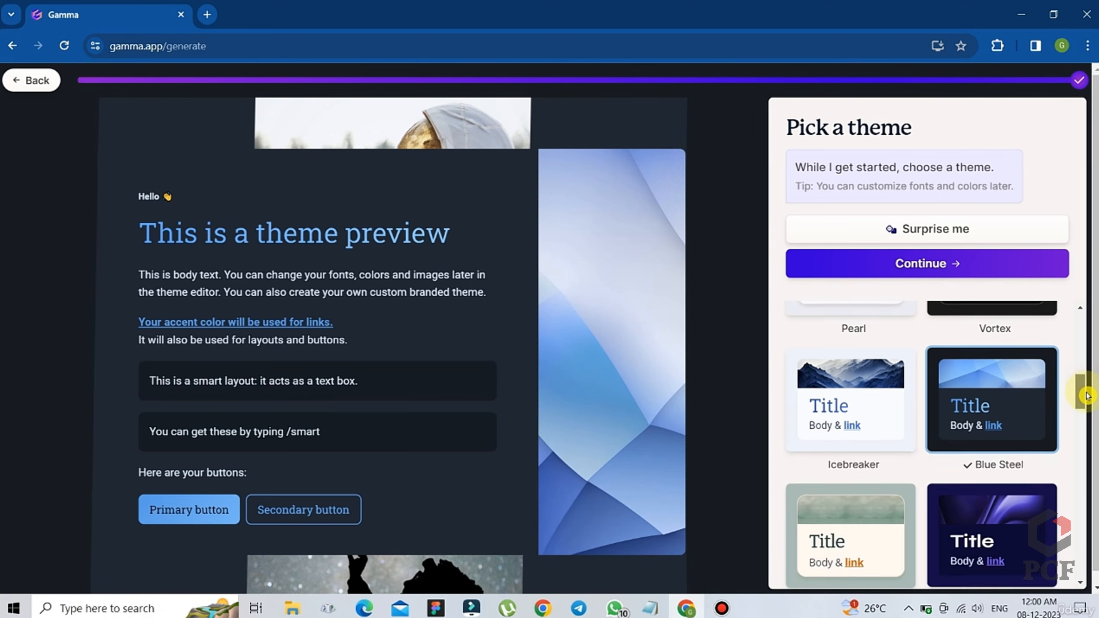
{"action": "left_click", "coordinate": [860, 427]}
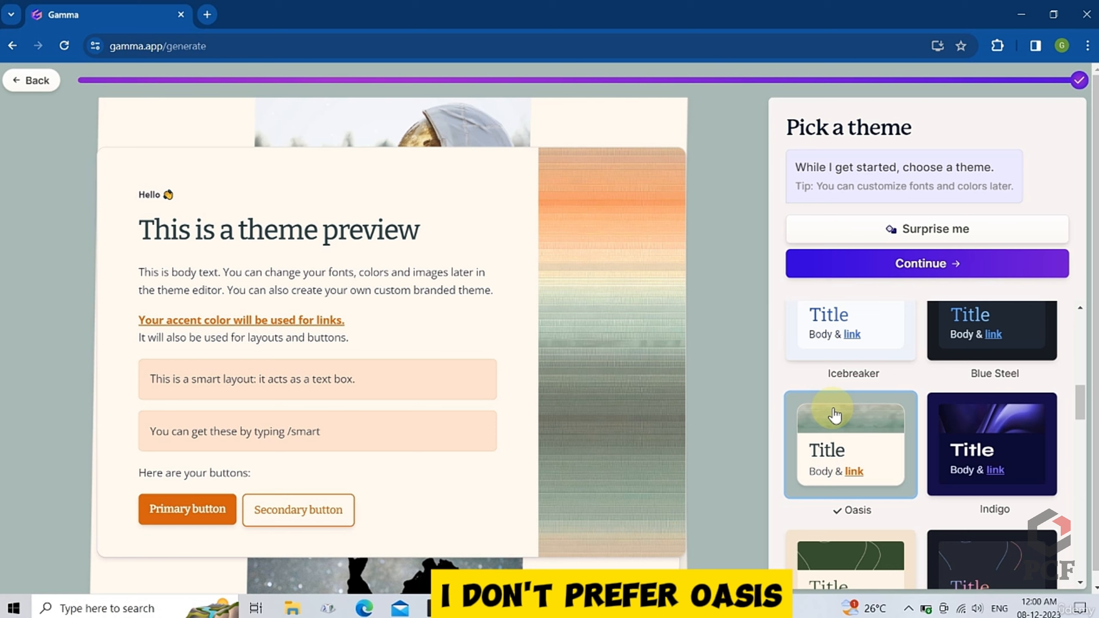
{"action": "left_click", "coordinate": [973, 424]}
{"action": "scroll", "coordinate": [1080, 420], "scroll_direction": "down", "scroll_amount": 1}
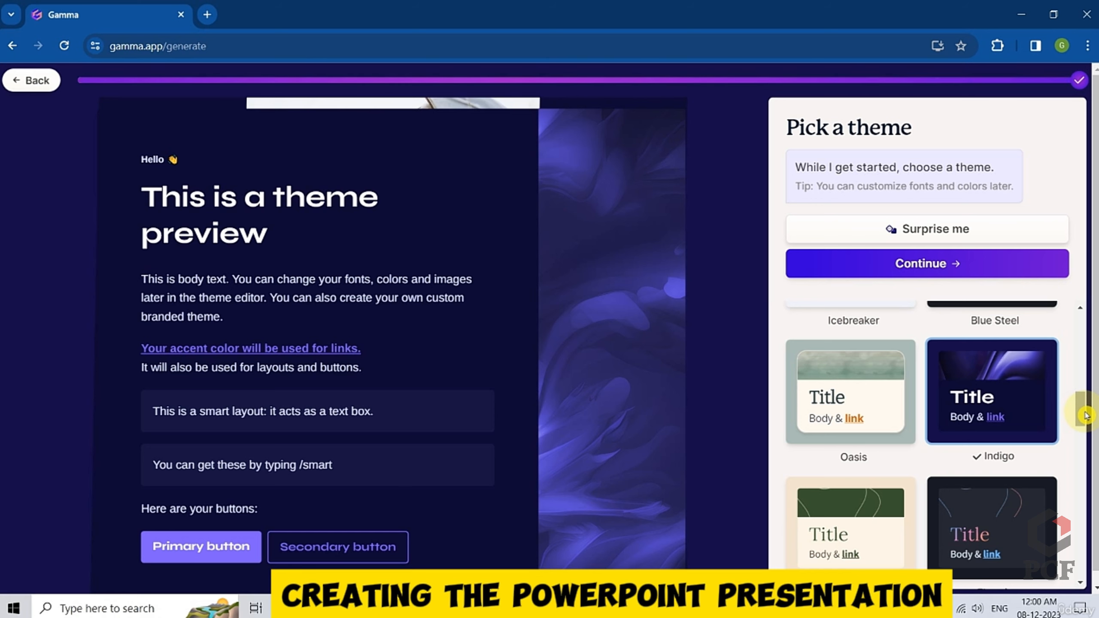
{"action": "scroll", "coordinate": [1085, 415], "scroll_direction": "down", "scroll_amount": 3}
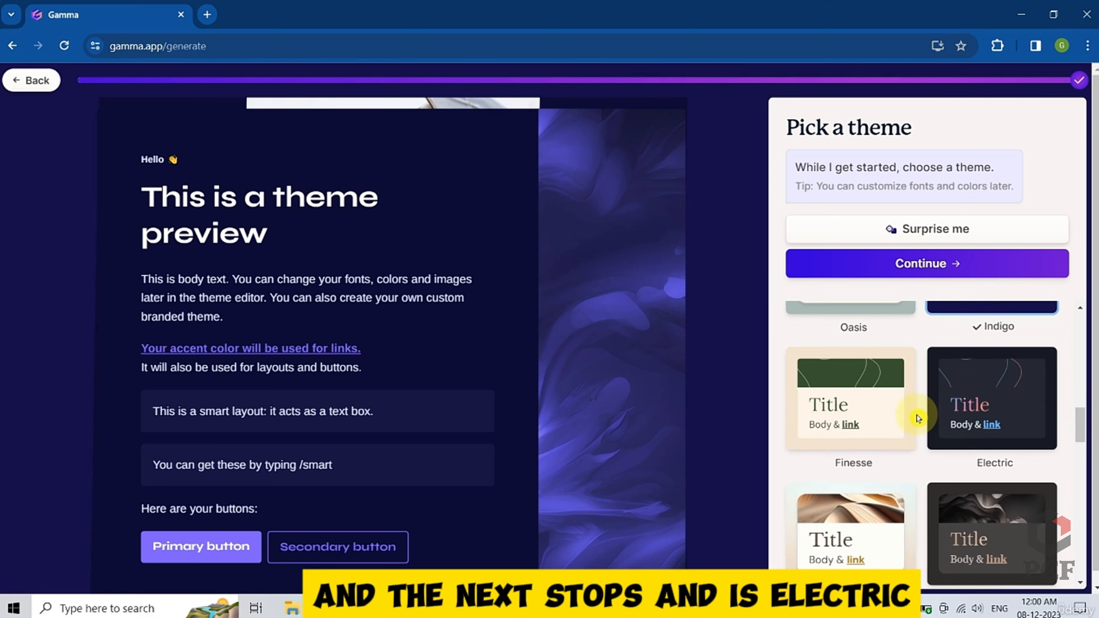
{"action": "left_click", "coordinate": [945, 402]}
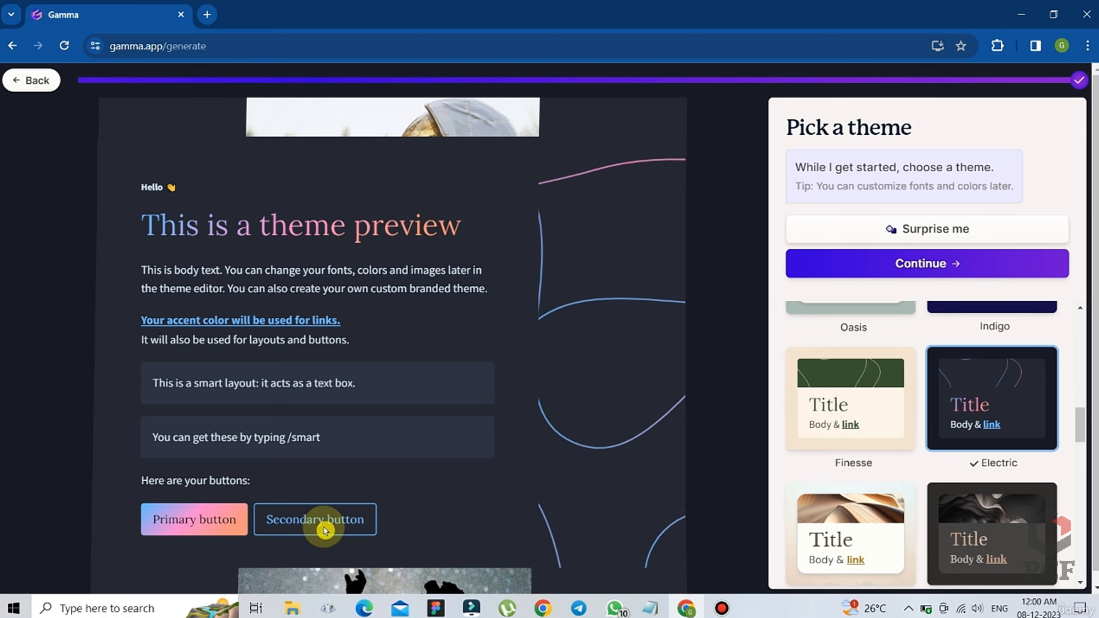
- Preview the Dune, Mocha, Flamingo and Velvet Tides themes one after another
{"action": "scroll", "coordinate": [1078, 422], "scroll_direction": "down", "scroll_amount": 2}
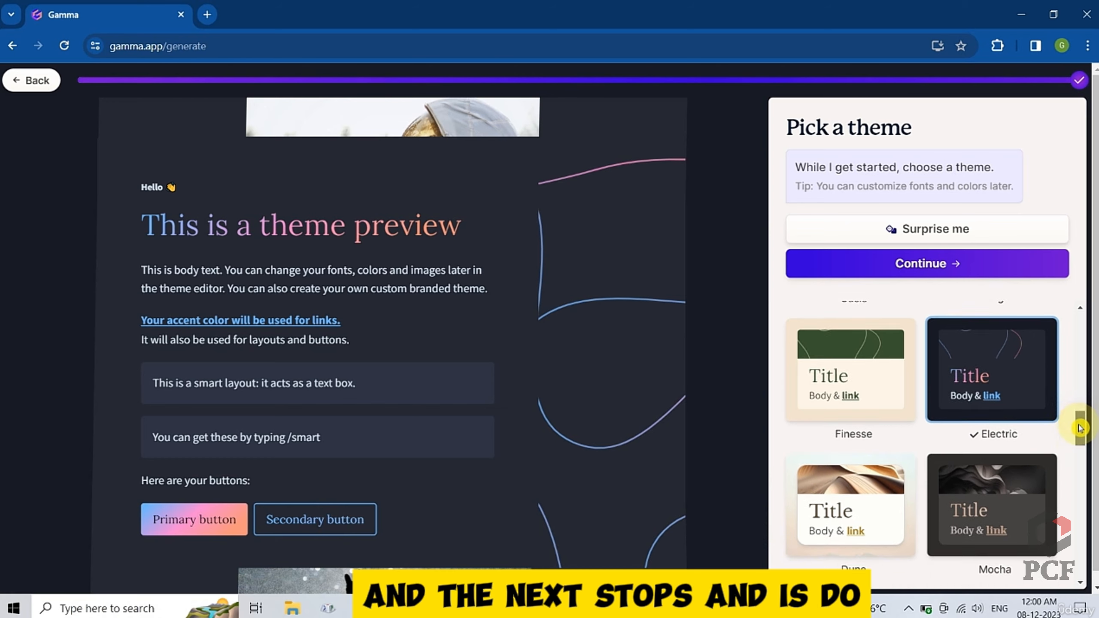
{"action": "left_click", "coordinate": [847, 466]}
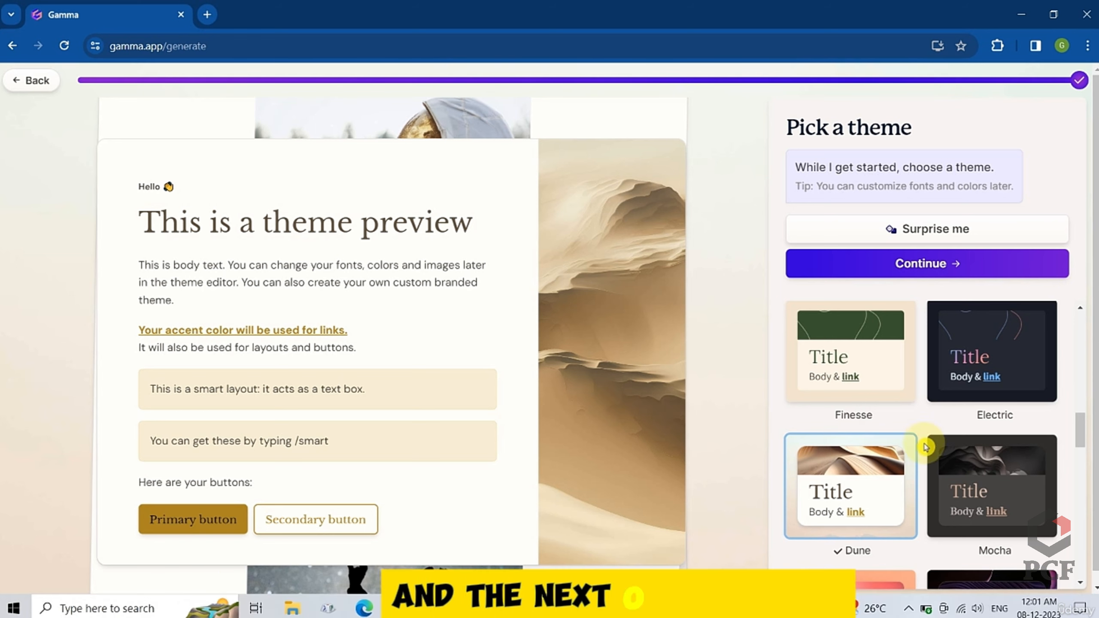
{"action": "left_click", "coordinate": [983, 458]}
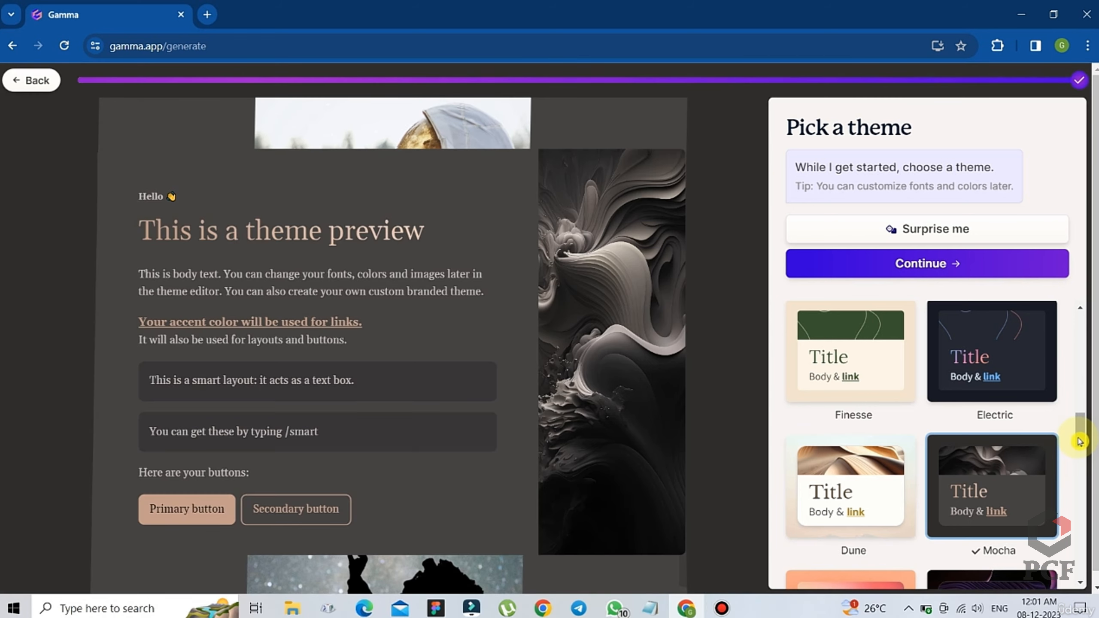
{"action": "scroll", "coordinate": [1082, 435], "scroll_direction": "down", "scroll_amount": 1}
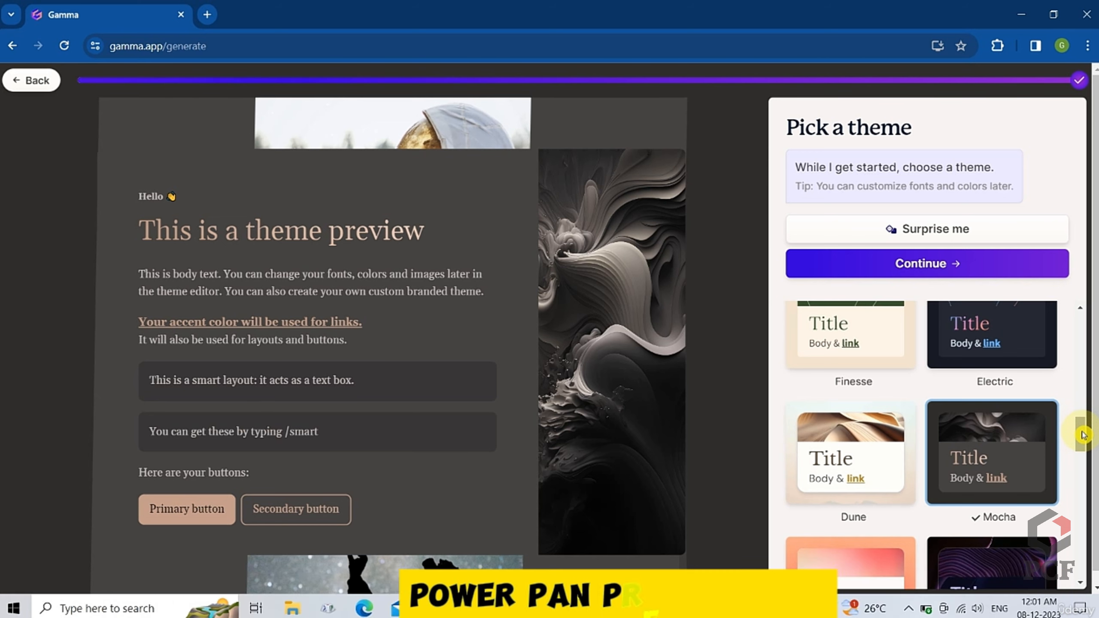
{"action": "left_click_drag", "start_coordinate": [1081, 435], "coordinate": [1088, 454]}
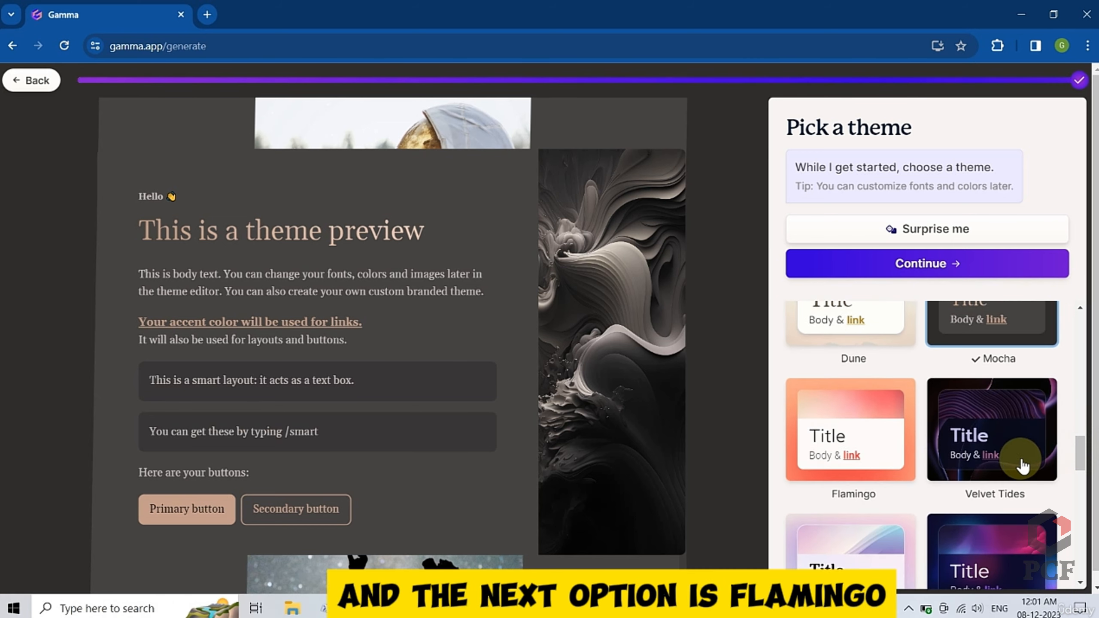
{"action": "left_click", "coordinate": [864, 428]}
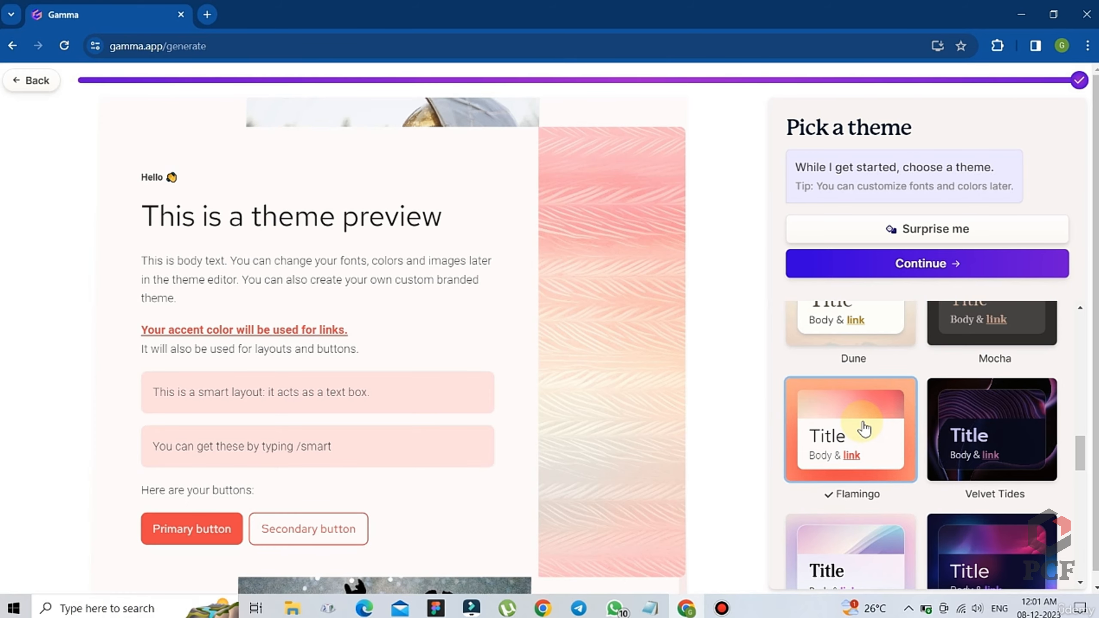
{"action": "left_click", "coordinate": [990, 428]}
- Preview the Prism, Aurora, Gamma and Incandescent themes on the sample card
{"action": "scroll", "coordinate": [918, 442], "scroll_direction": "down", "scroll_amount": 4}
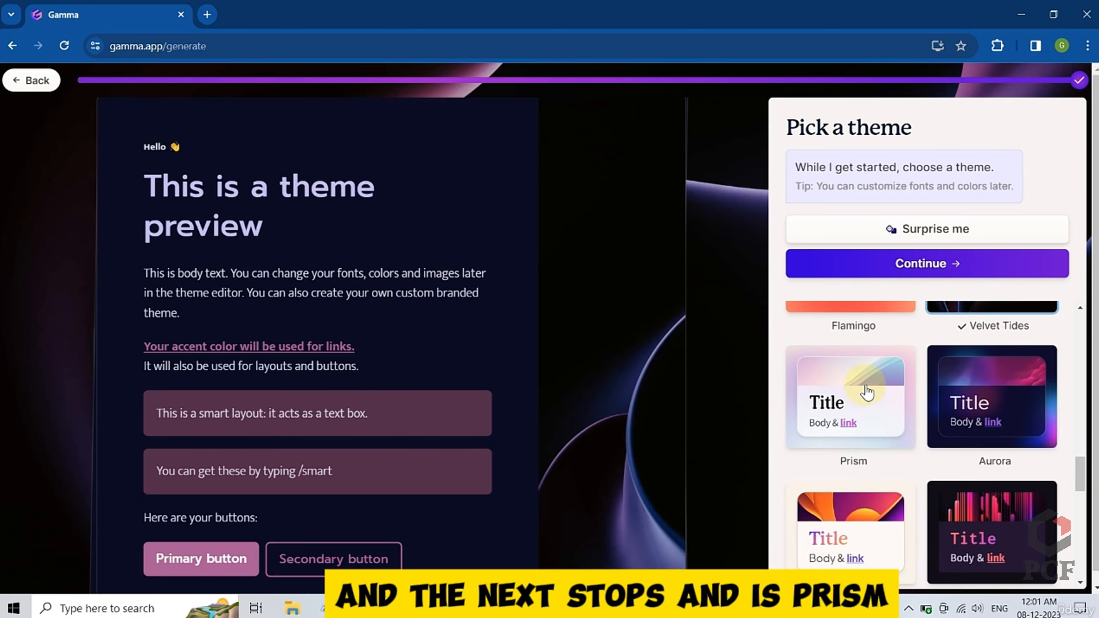
{"action": "left_click", "coordinate": [865, 389]}
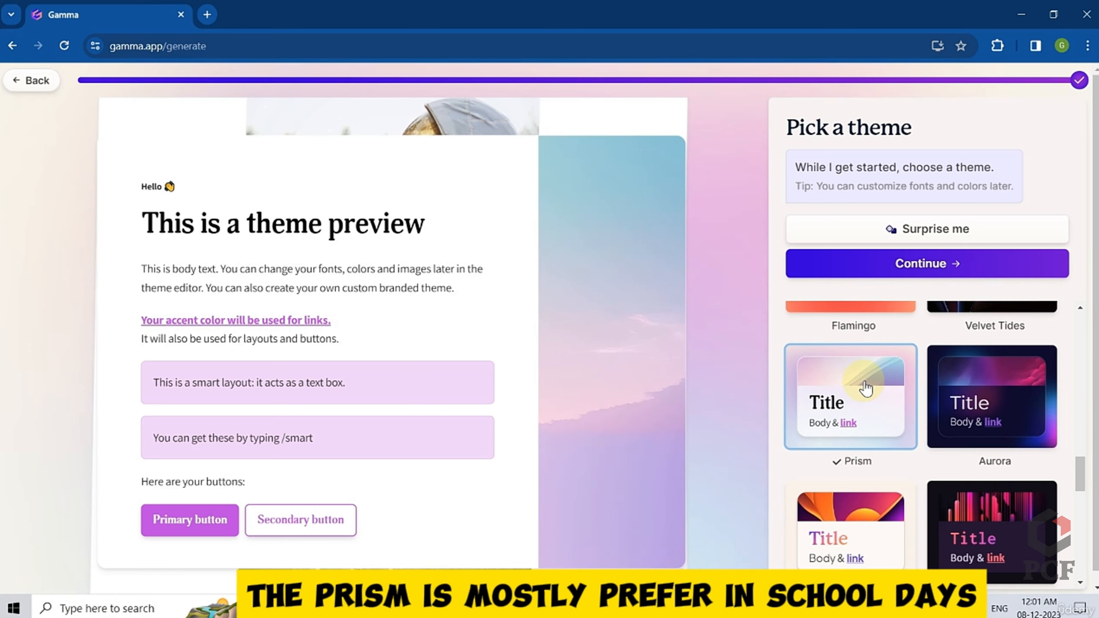
{"action": "left_click", "coordinate": [975, 389]}
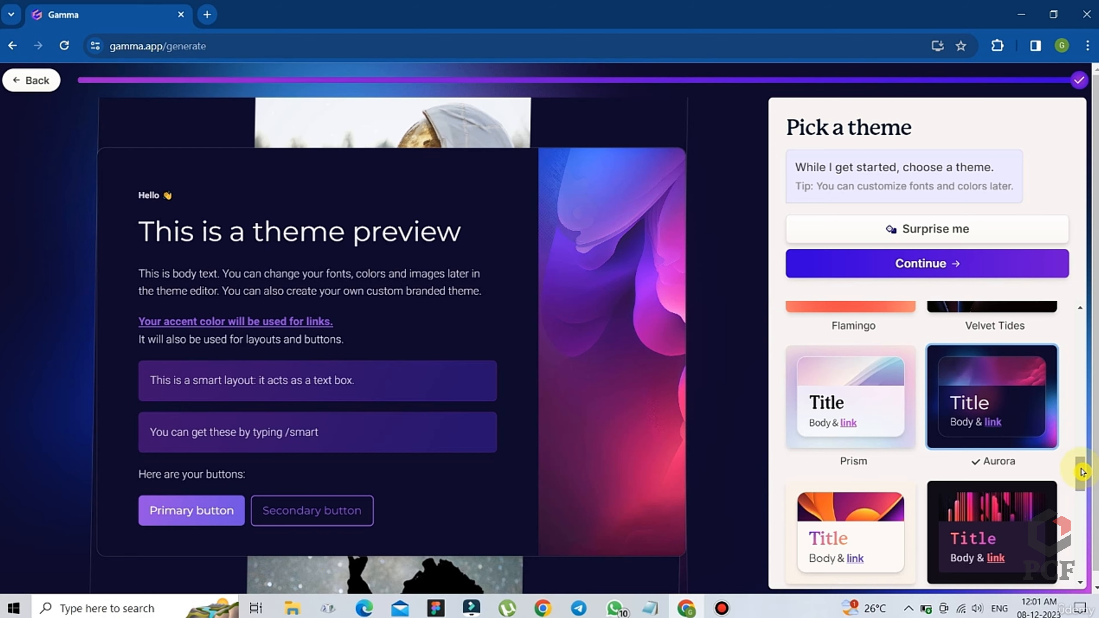
{"action": "scroll", "coordinate": [1082, 472], "scroll_direction": "down", "scroll_amount": 3}
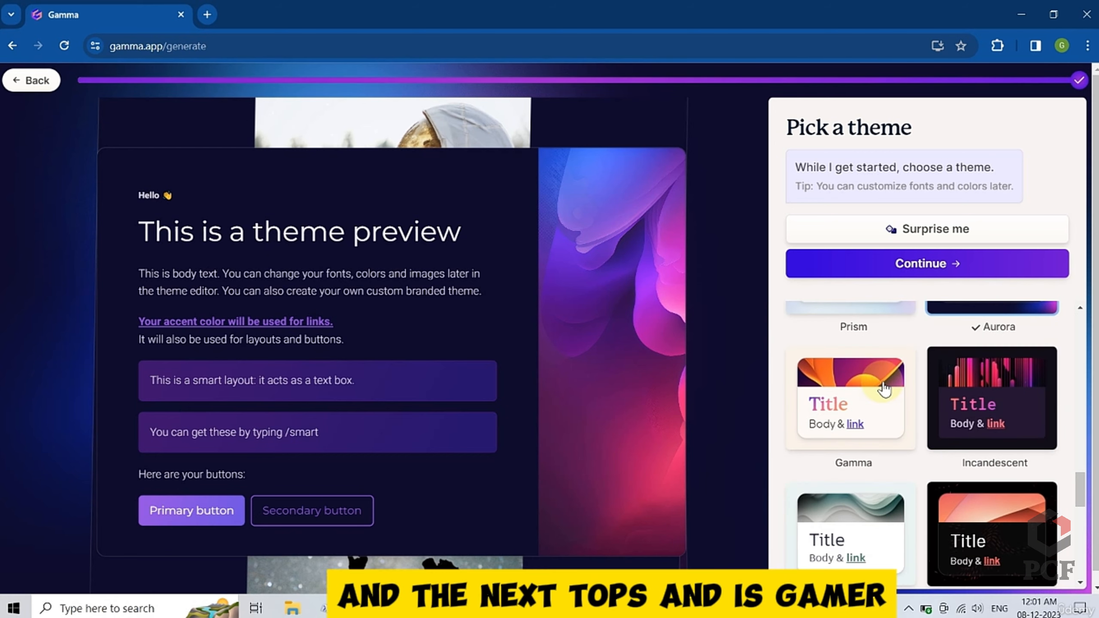
{"action": "left_click", "coordinate": [884, 388]}
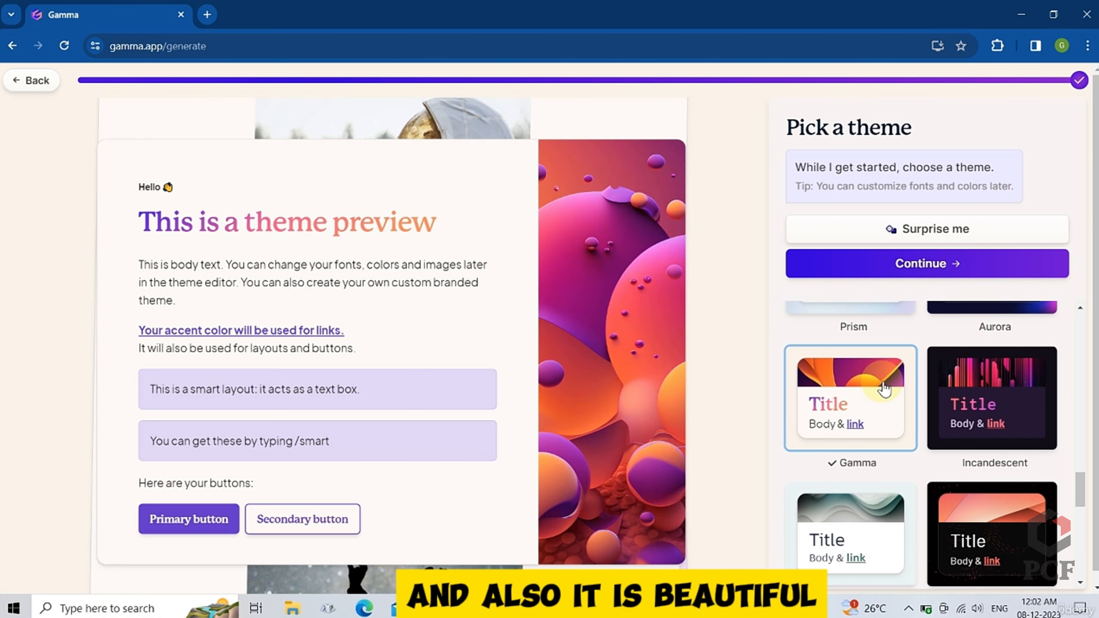
{"action": "left_click", "coordinate": [990, 398]}
- Preview the Daydream and Orbit themes further down the theme list
{"action": "scroll", "coordinate": [1086, 508], "scroll_direction": "down", "scroll_amount": 5}
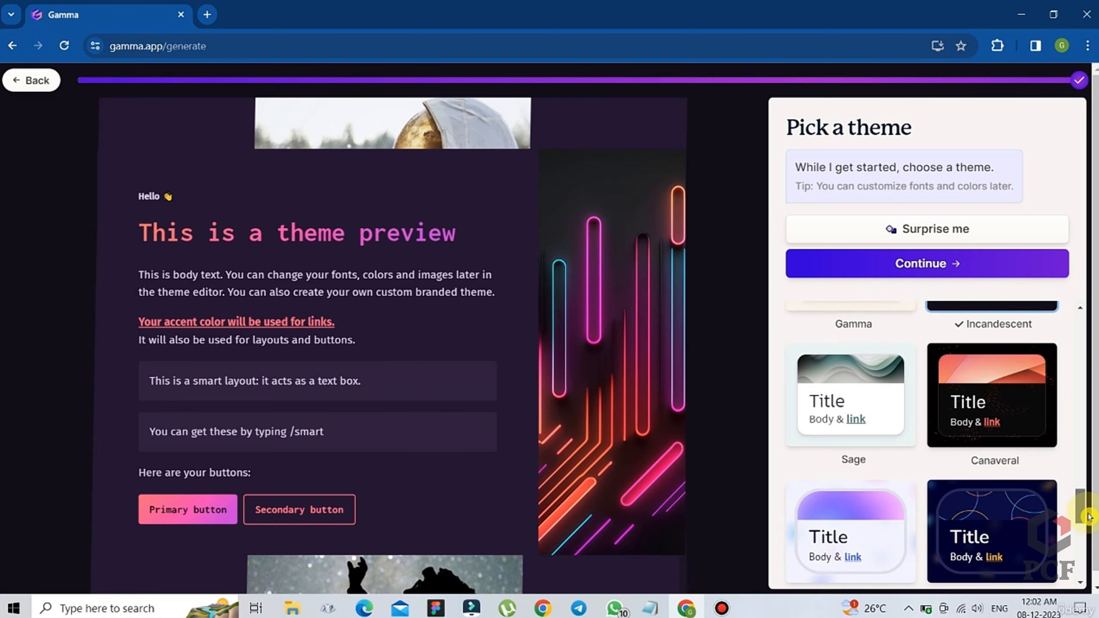
{"action": "left_click", "coordinate": [867, 452]}
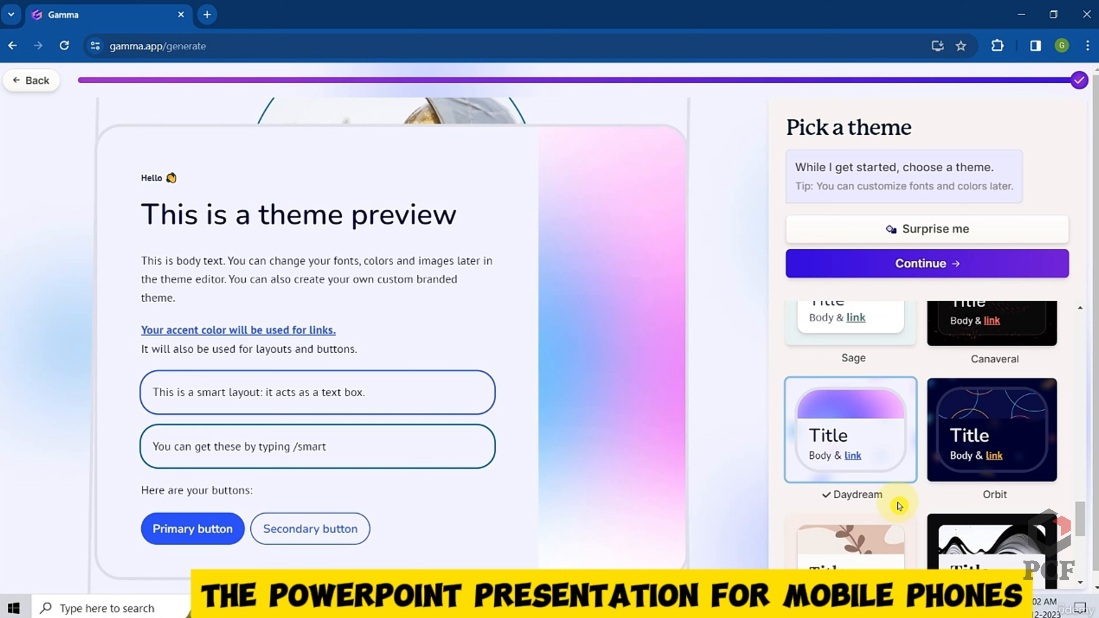
{"action": "left_click", "coordinate": [1027, 443]}
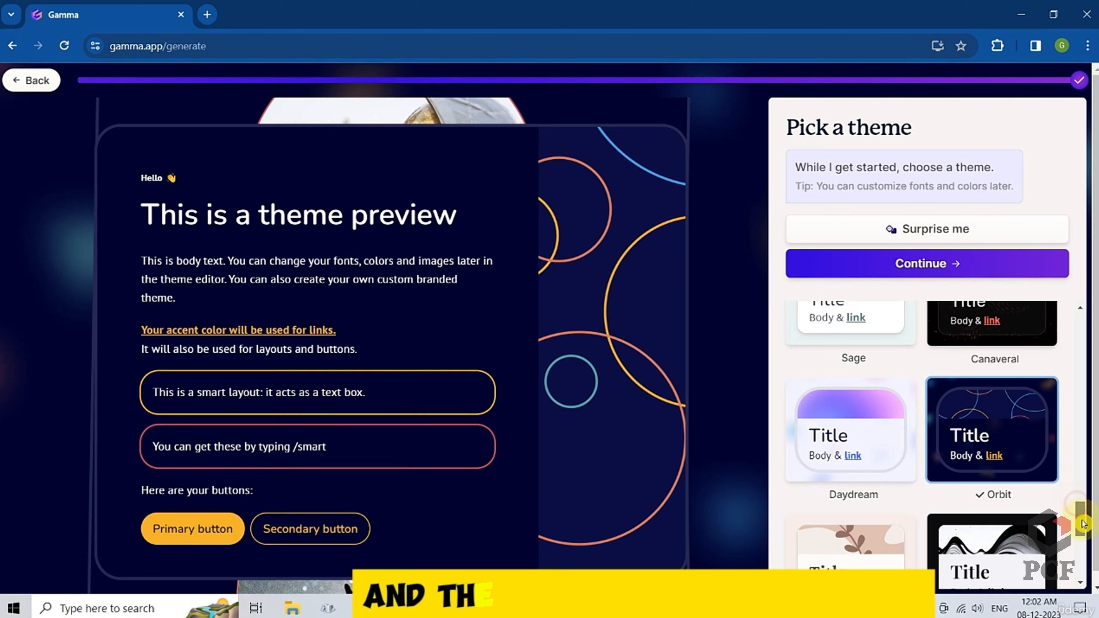
- Choose the Soft Coal theme for the presentation
{"action": "left_click_drag", "start_coordinate": [1079, 520], "coordinate": [1086, 536]}
{"action": "left_click", "coordinate": [1004, 468]}
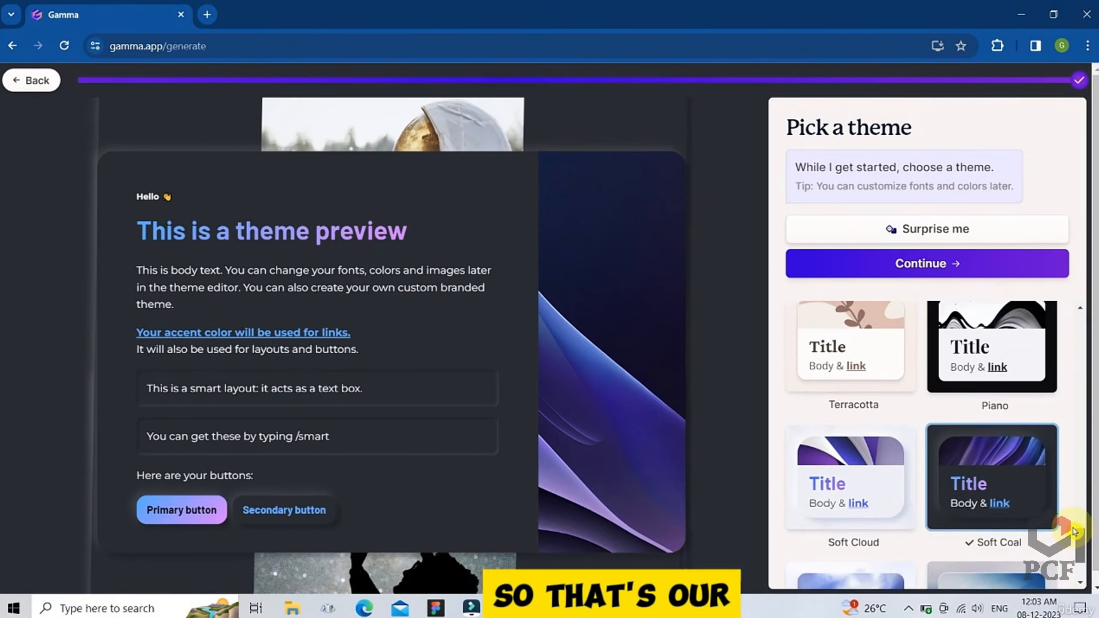
{"action": "left_click_drag", "start_coordinate": [1074, 531], "coordinate": [1077, 535]}
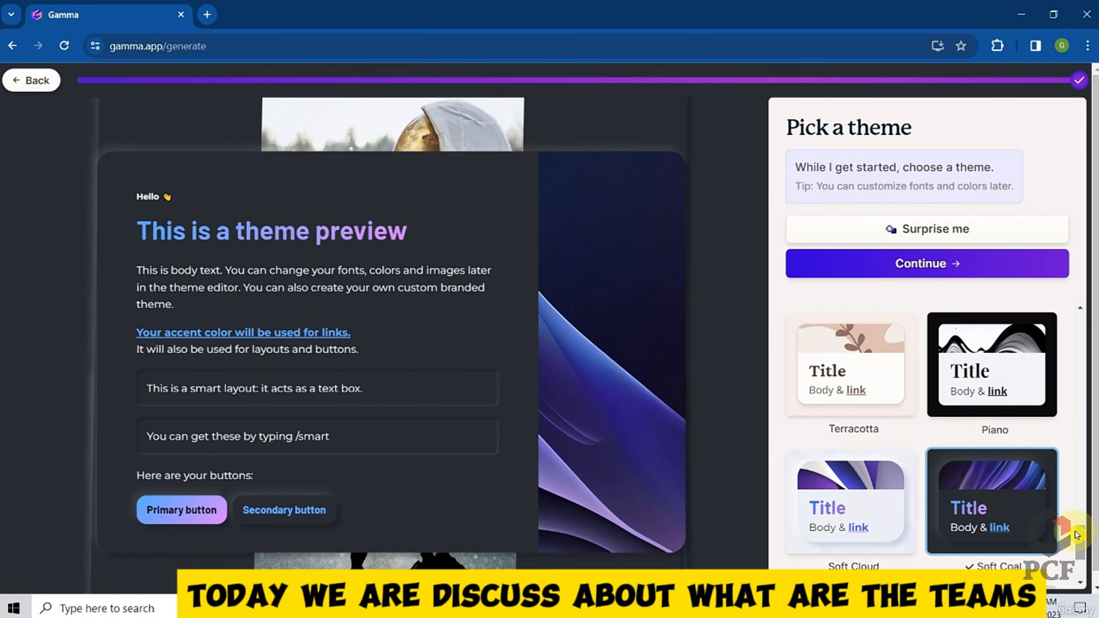
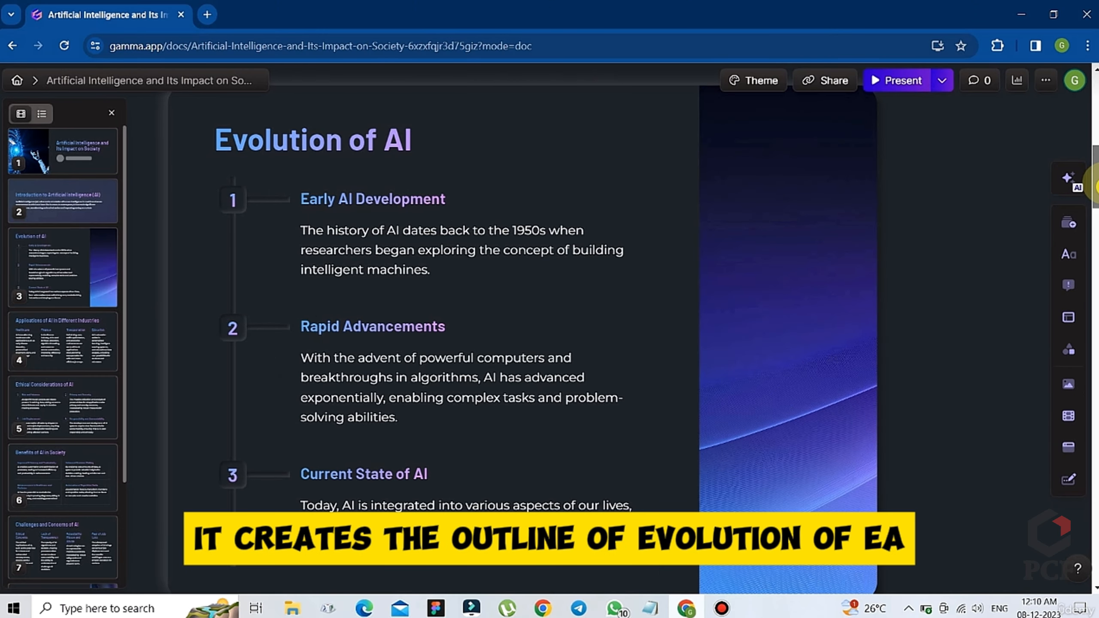
- Review the generated cards from Evolution of AI through Ethical Considerations, Benefits and Challenges to Future of AI
{"action": "scroll", "coordinate": [1095, 185], "scroll_direction": "down", "scroll_amount": 2}
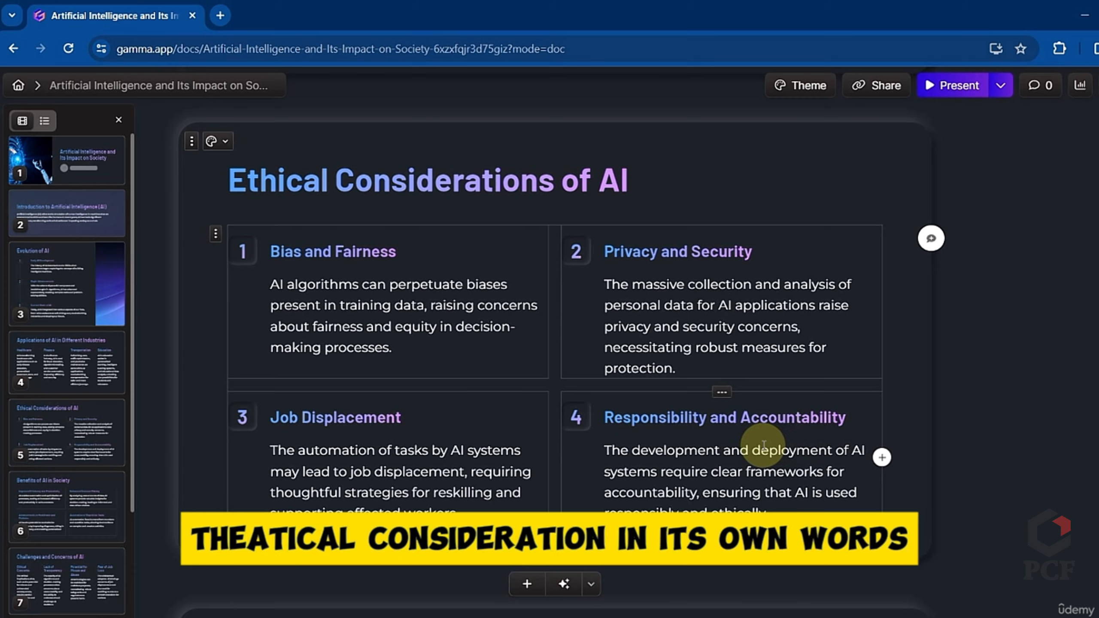
{"action": "scroll", "coordinate": [549, 346], "scroll_direction": "down", "scroll_amount": 8}
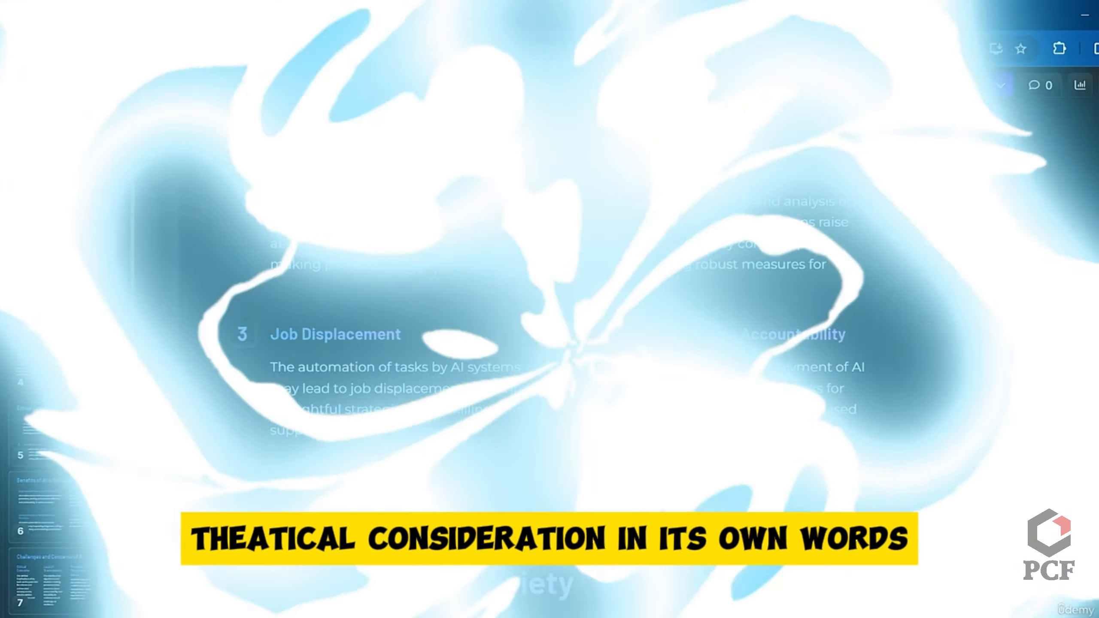
{"action": "scroll", "coordinate": [549, 346], "scroll_direction": "down", "scroll_amount": 1}
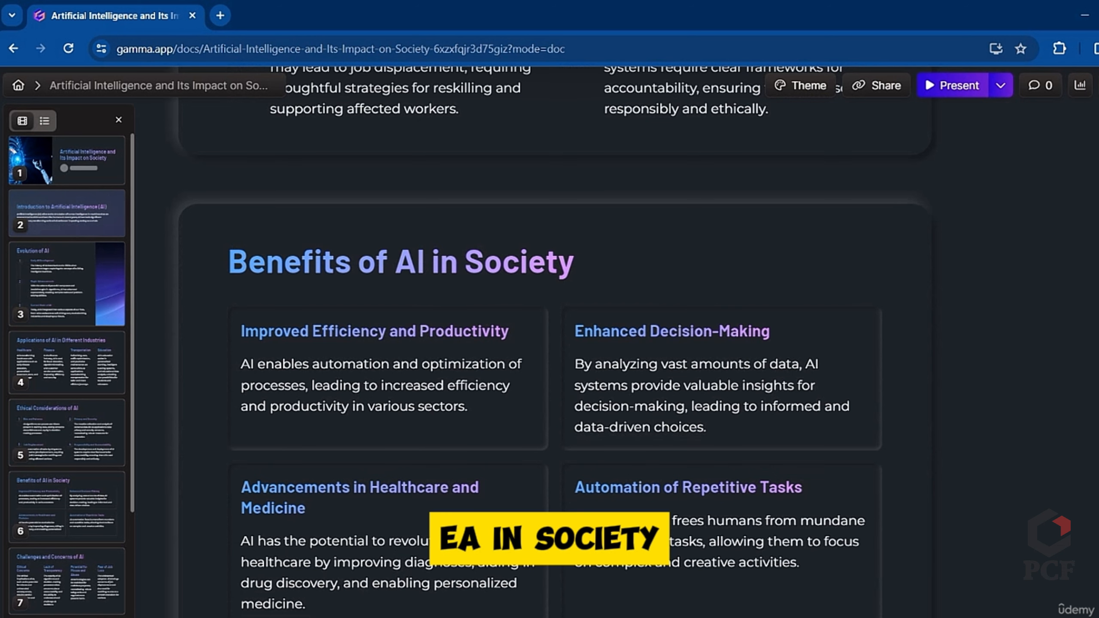
{"action": "scroll", "coordinate": [550, 346], "scroll_direction": "down", "scroll_amount": 1}
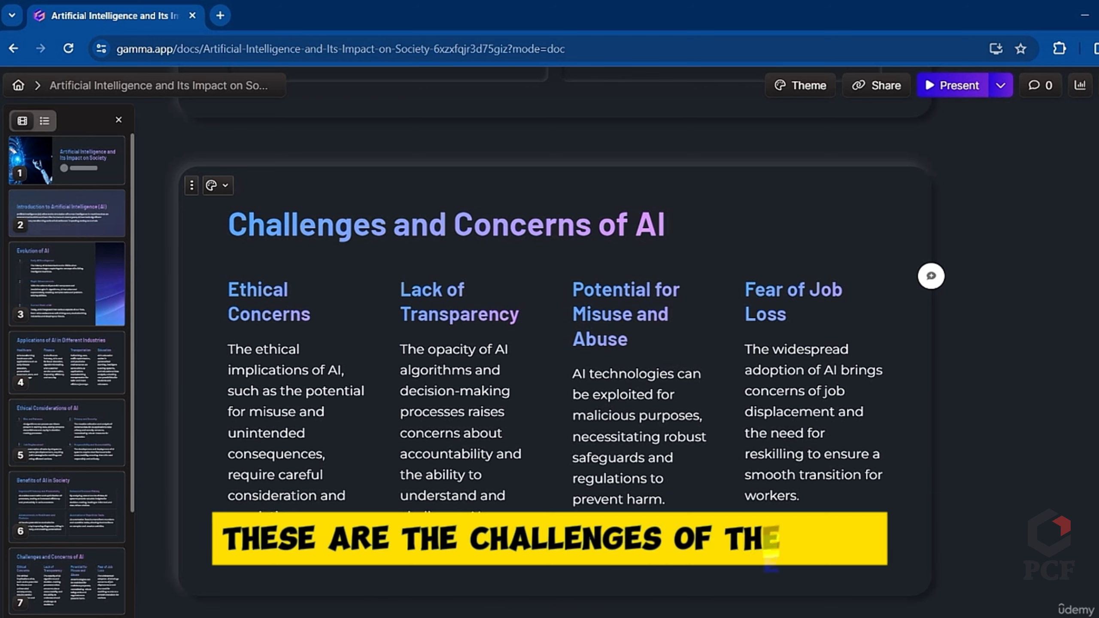
{"action": "scroll", "coordinate": [553, 346], "scroll_direction": "down", "scroll_amount": 8}
{"action": "scroll", "coordinate": [553, 346], "scroll_direction": "down", "scroll_amount": 3}
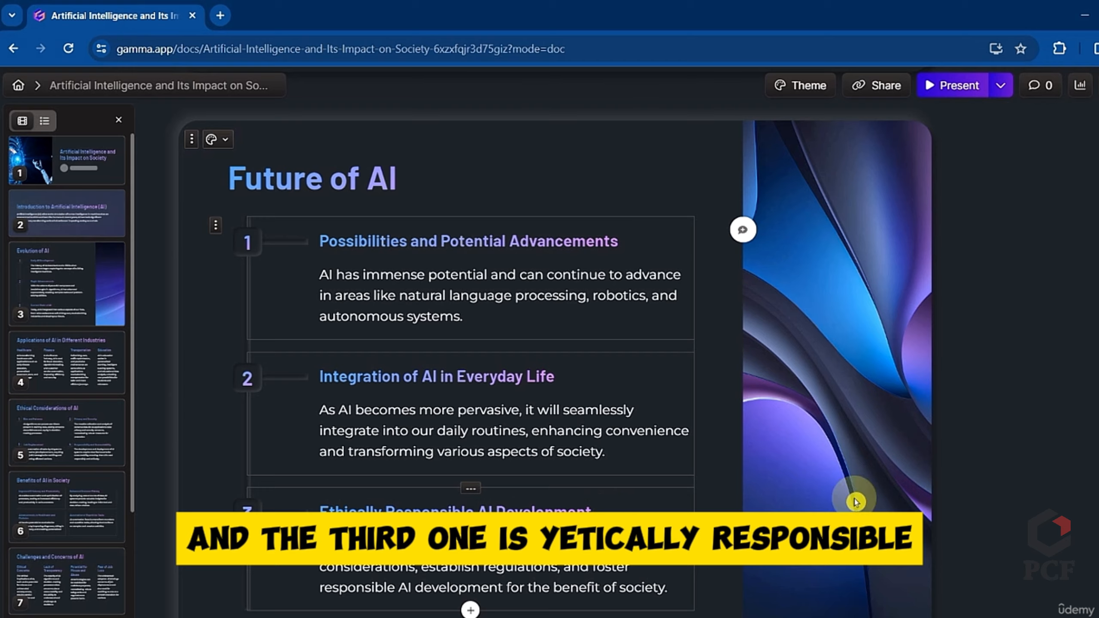
{"action": "scroll", "coordinate": [856, 501], "scroll_direction": "down", "scroll_amount": 8}
{"action": "scroll", "coordinate": [555, 342], "scroll_direction": "down", "scroll_amount": 3}
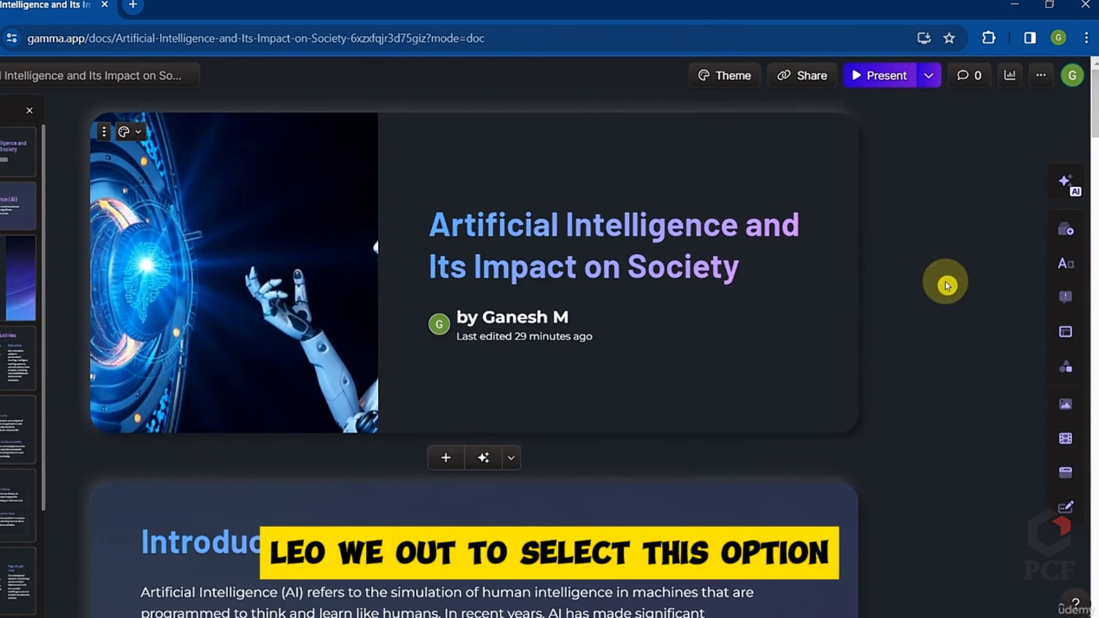
- Try the right layout on the title card and settle on the top layout for its accent image
{"action": "left_click", "coordinate": [125, 132]}
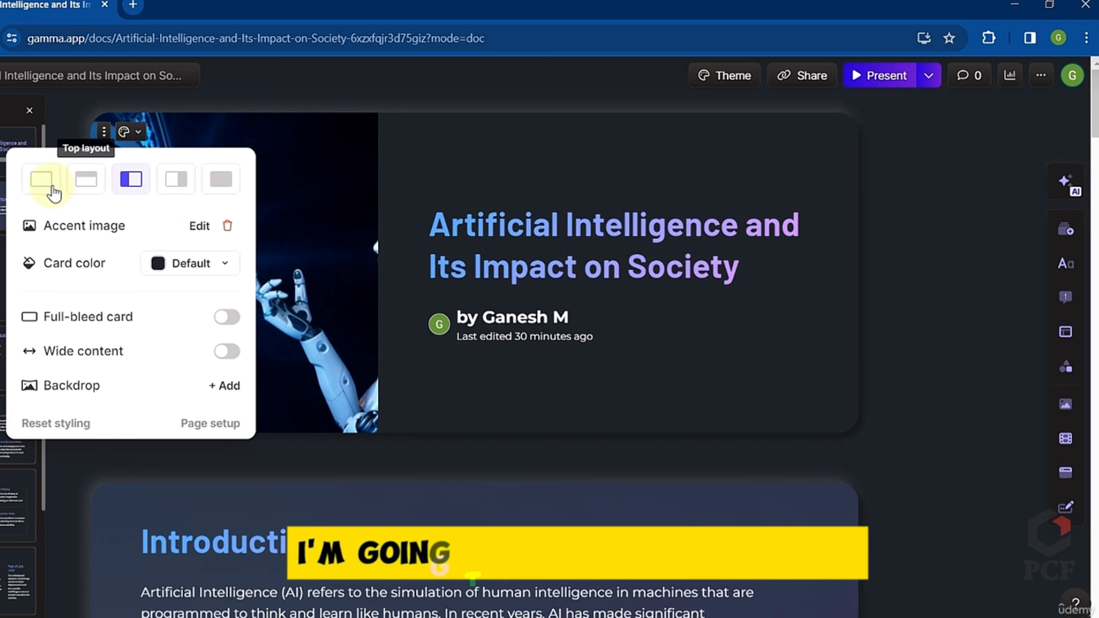
{"action": "left_click", "coordinate": [178, 186]}
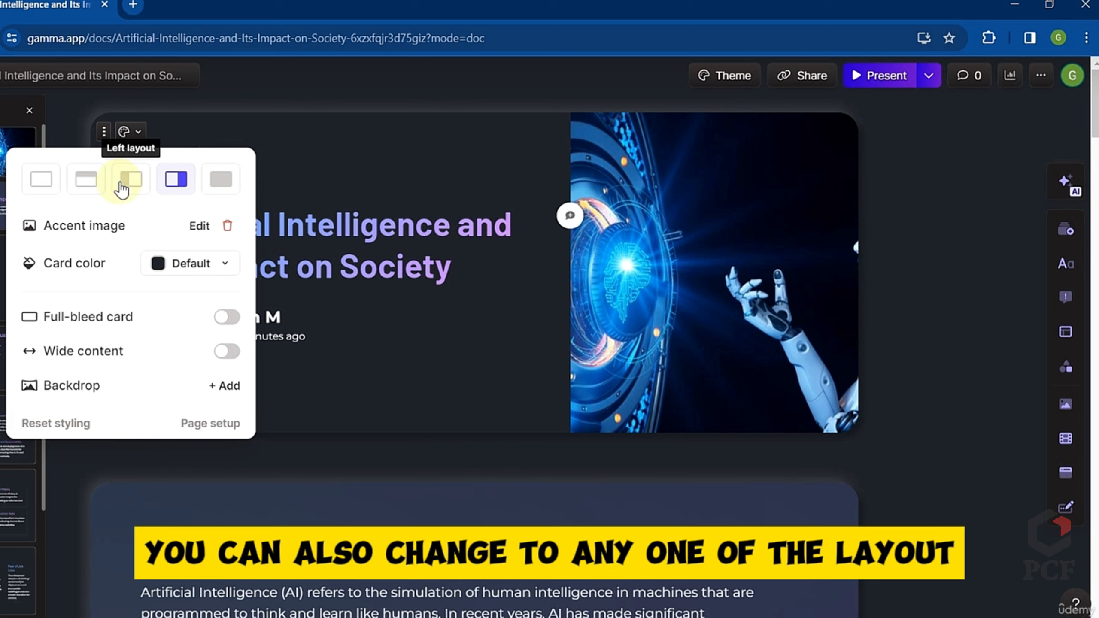
{"action": "left_click", "coordinate": [91, 184]}
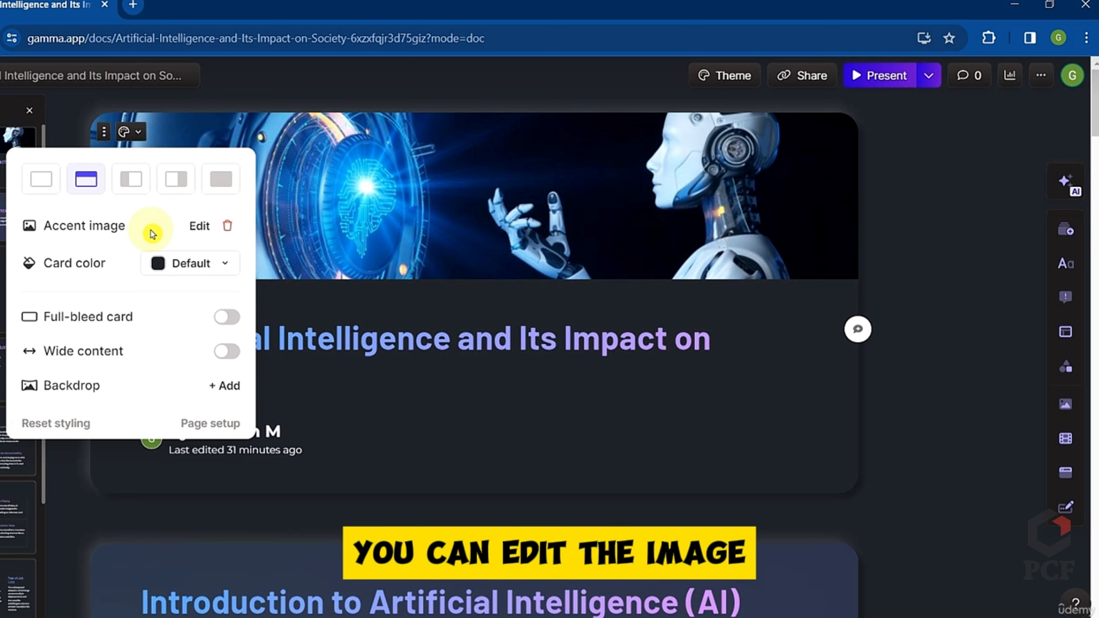
- Try several web images as the title card's accent image and settle on the robot thinking before a blackboard of formulas
{"action": "left_click", "coordinate": [204, 230]}
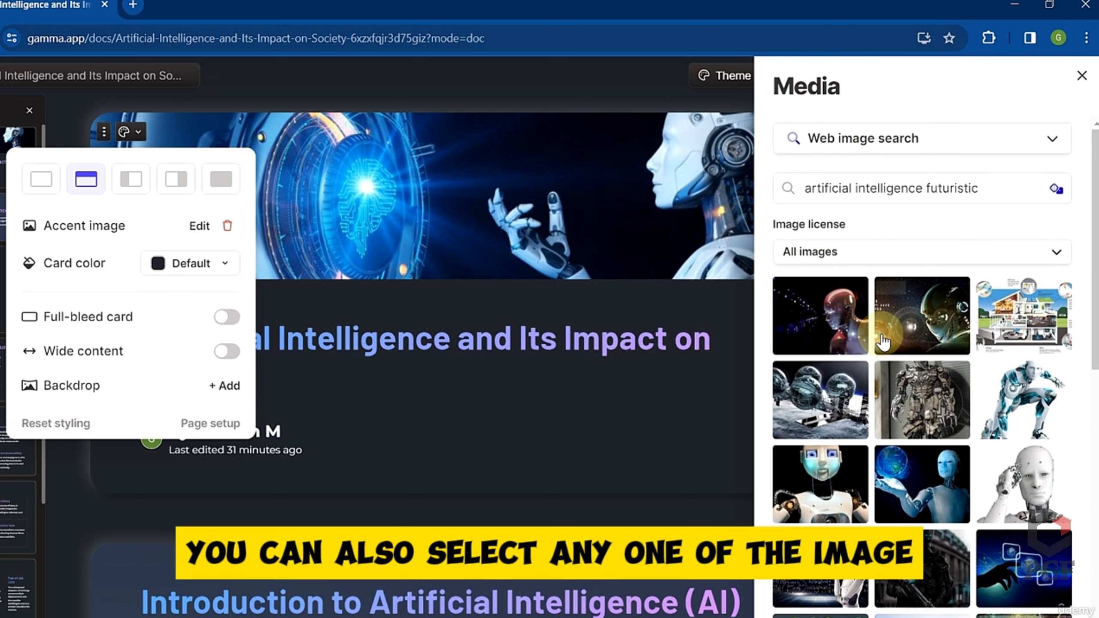
{"action": "left_click", "coordinate": [838, 330]}
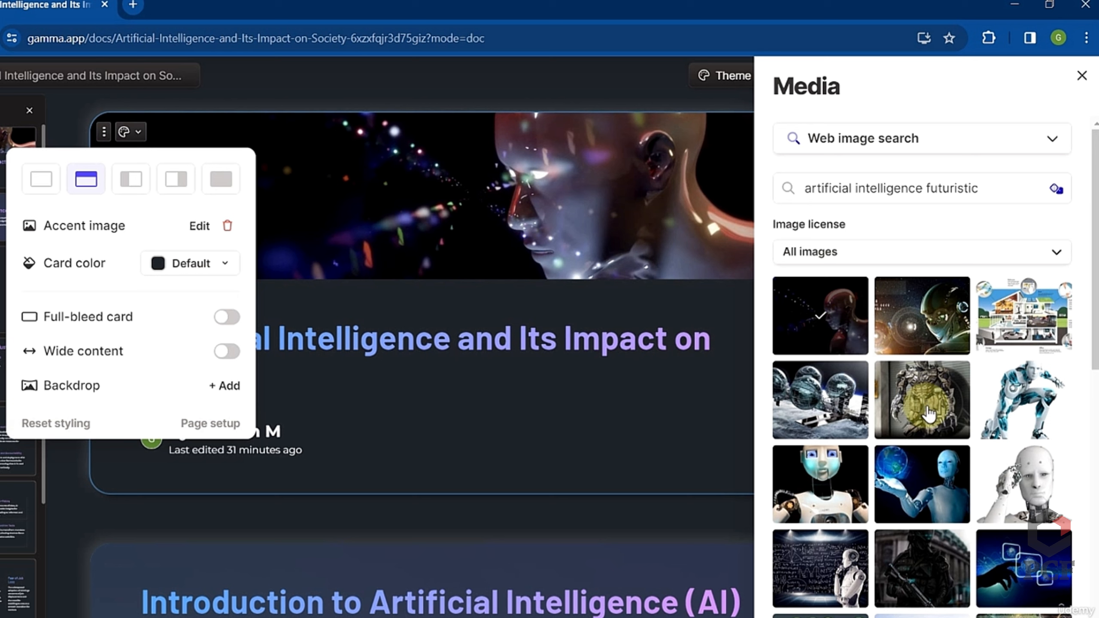
{"action": "left_click", "coordinate": [990, 487]}
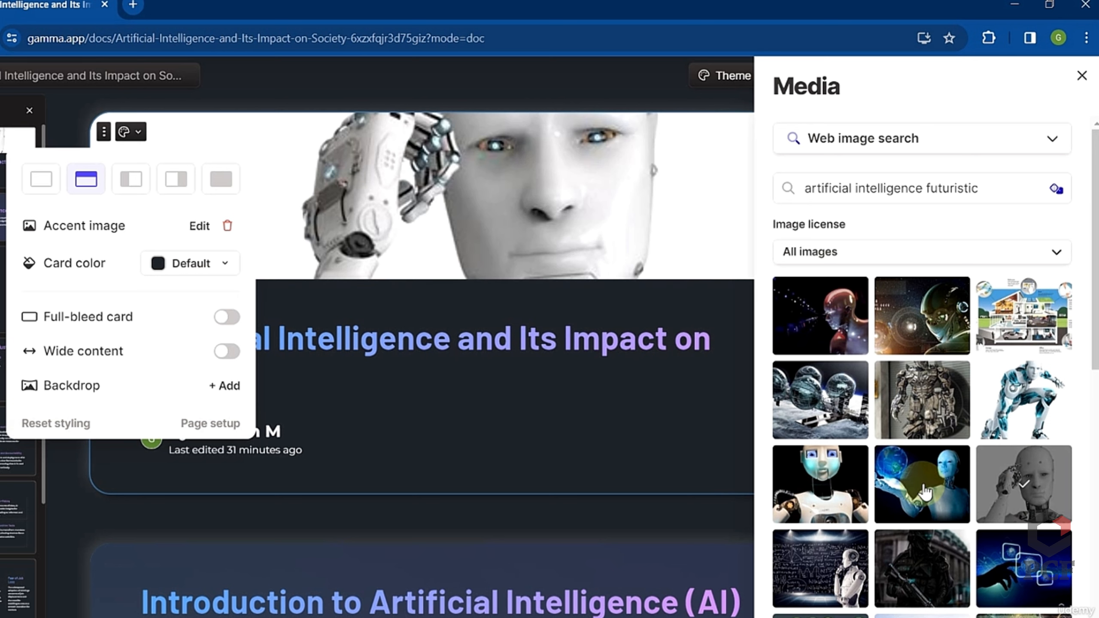
{"action": "left_click", "coordinate": [923, 491]}
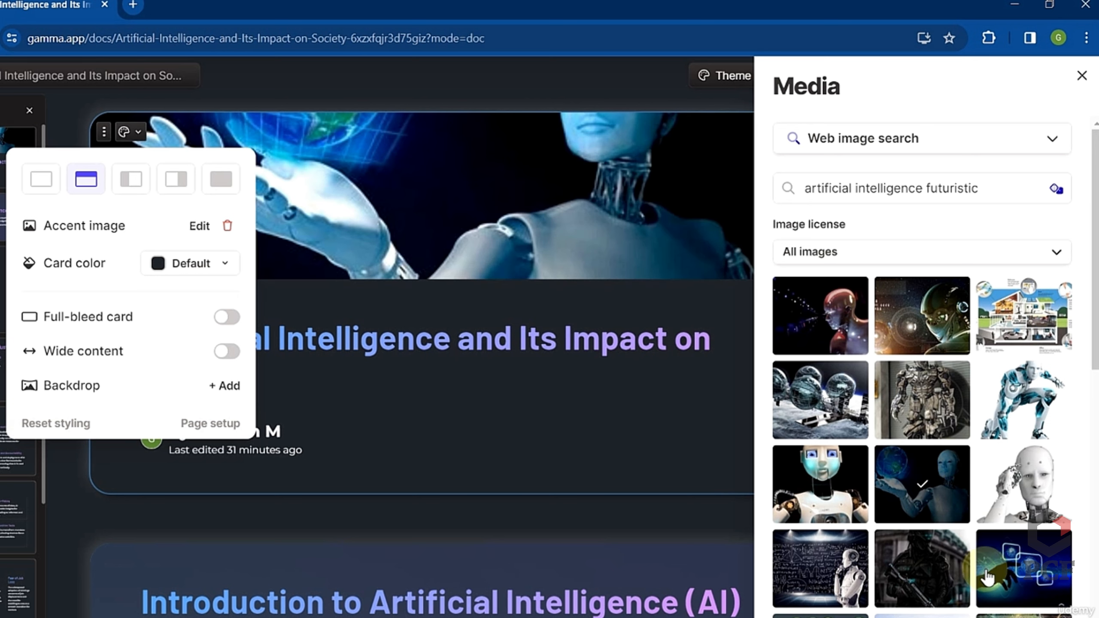
{"action": "left_click", "coordinate": [856, 572]}
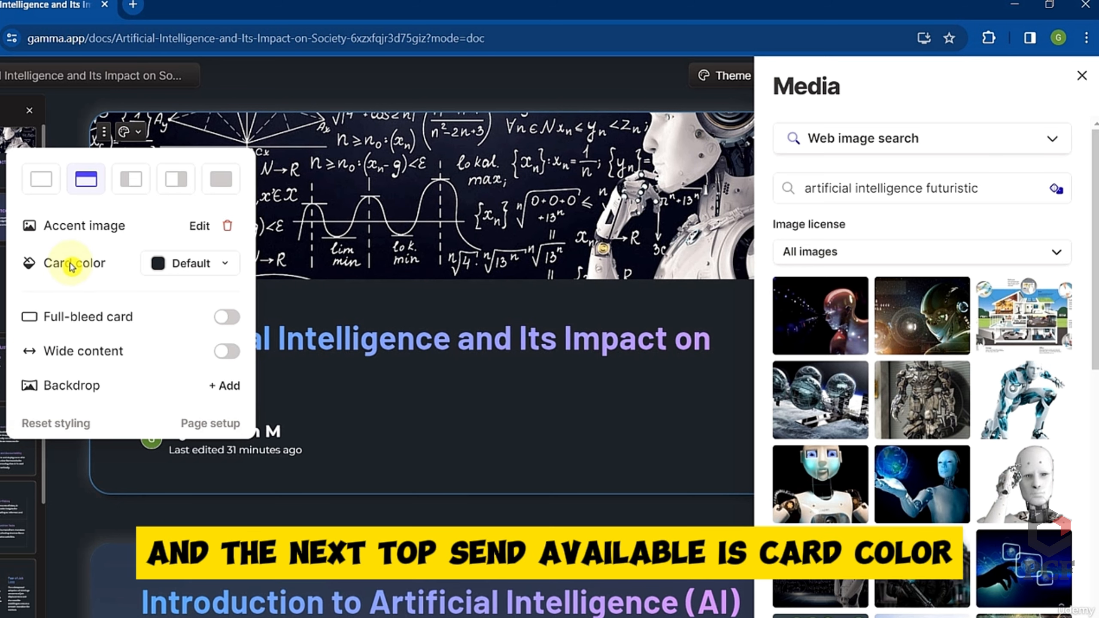
- Try gold as the title card's color and settle on the dark theme color #282C32
{"action": "left_click", "coordinate": [164, 274]}
{"action": "left_click", "coordinate": [169, 273]}
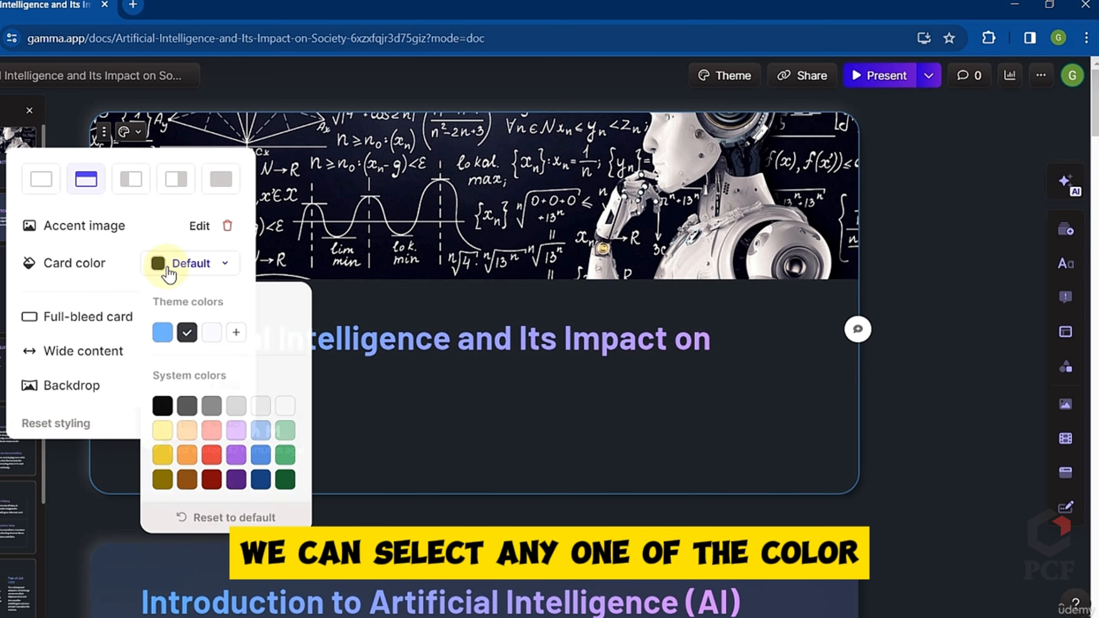
{"action": "left_click", "coordinate": [162, 460]}
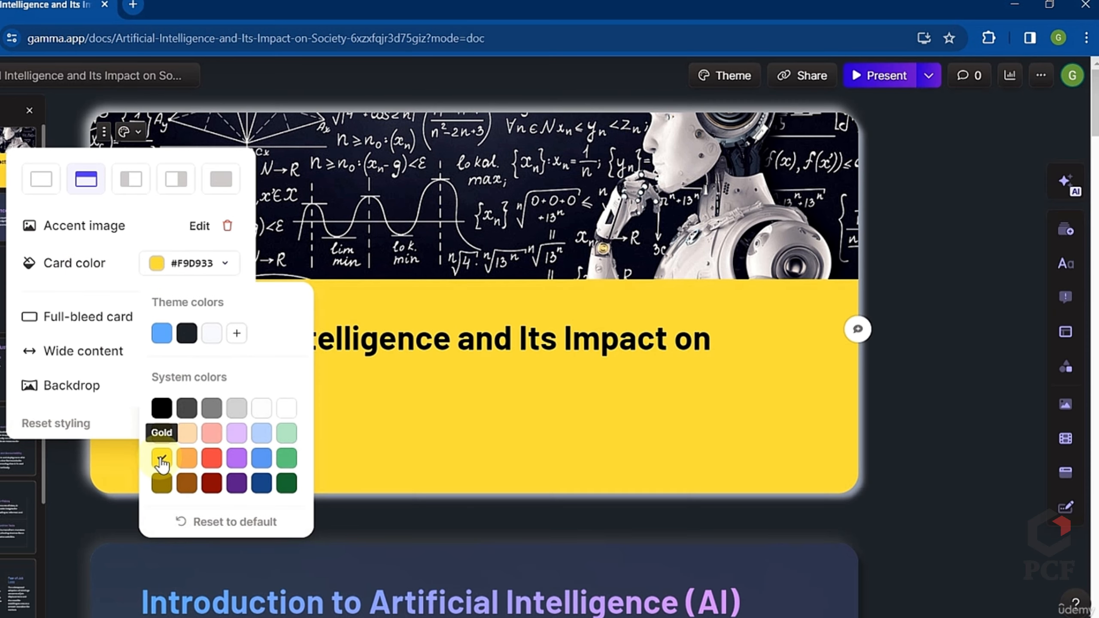
{"action": "left_click", "coordinate": [186, 333]}
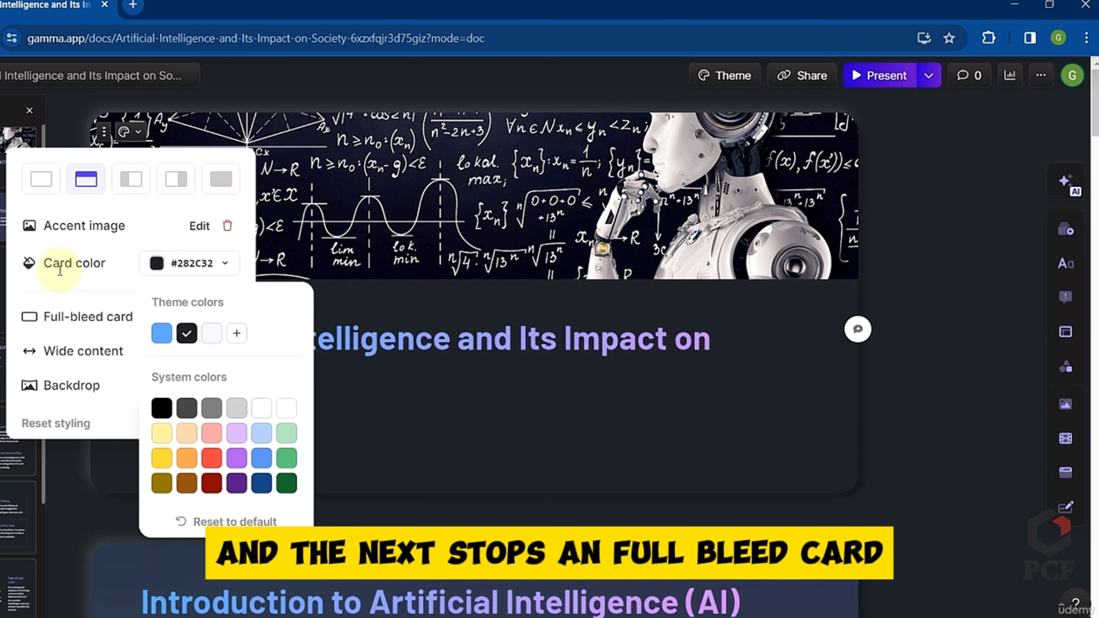
{"action": "left_click", "coordinate": [57, 306]}
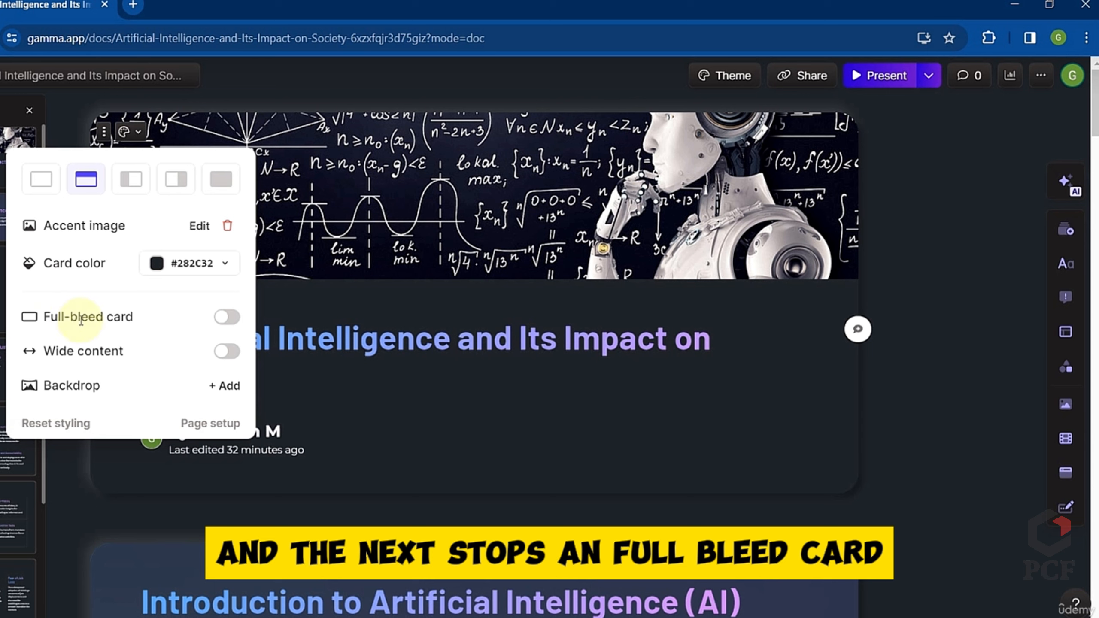
- Try the full-bleed card and wide content options on the title card, switching each one off again
{"action": "left_click", "coordinate": [228, 317]}
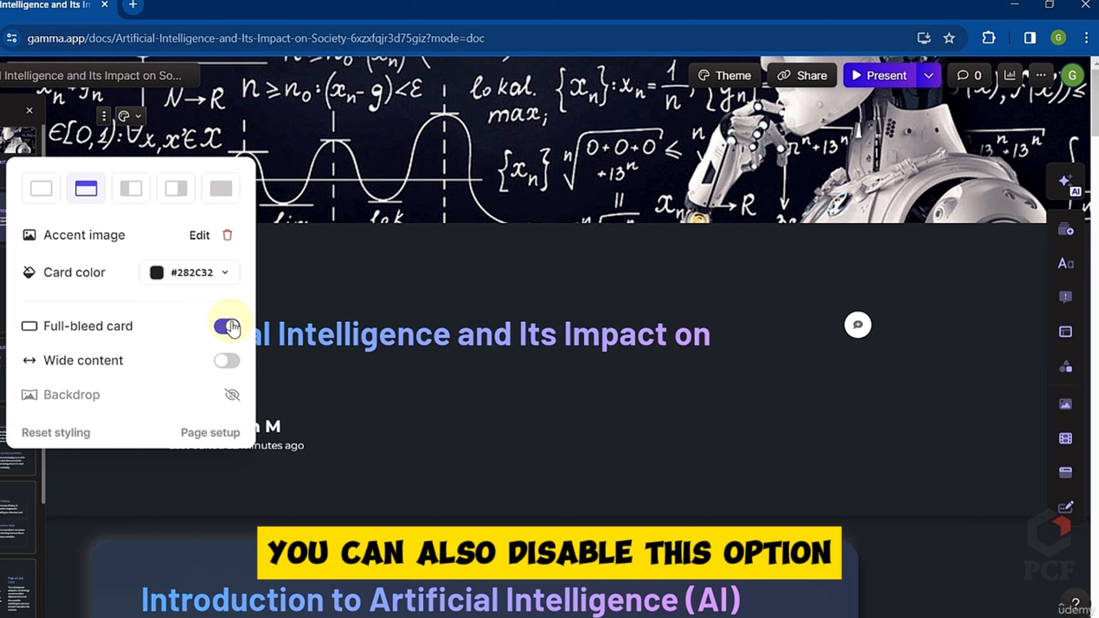
{"action": "left_click", "coordinate": [229, 326]}
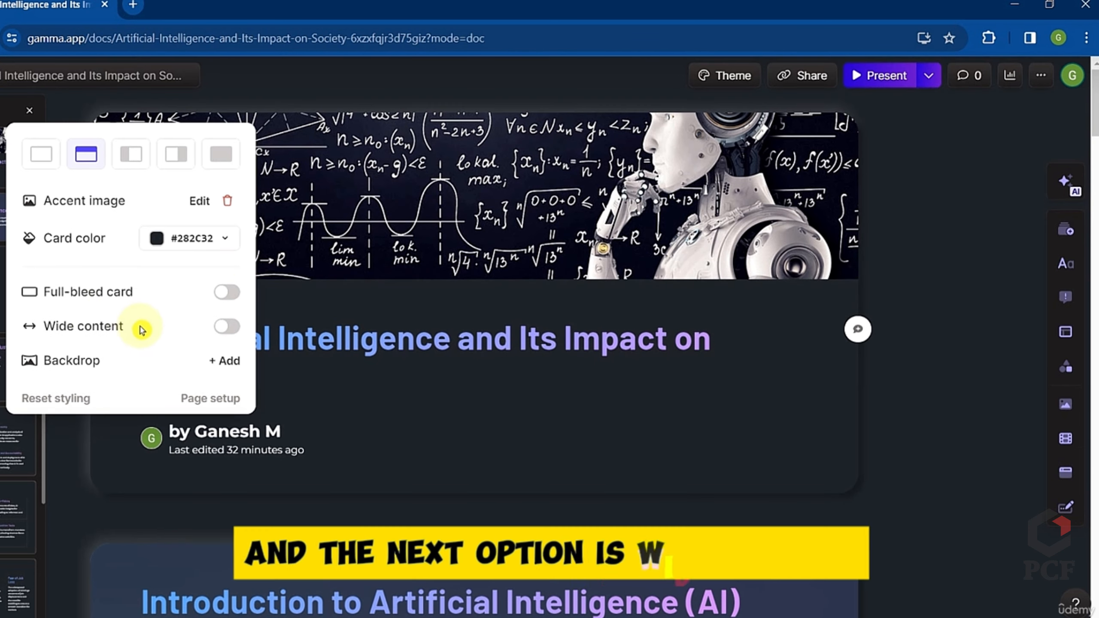
{"action": "left_click", "coordinate": [228, 327]}
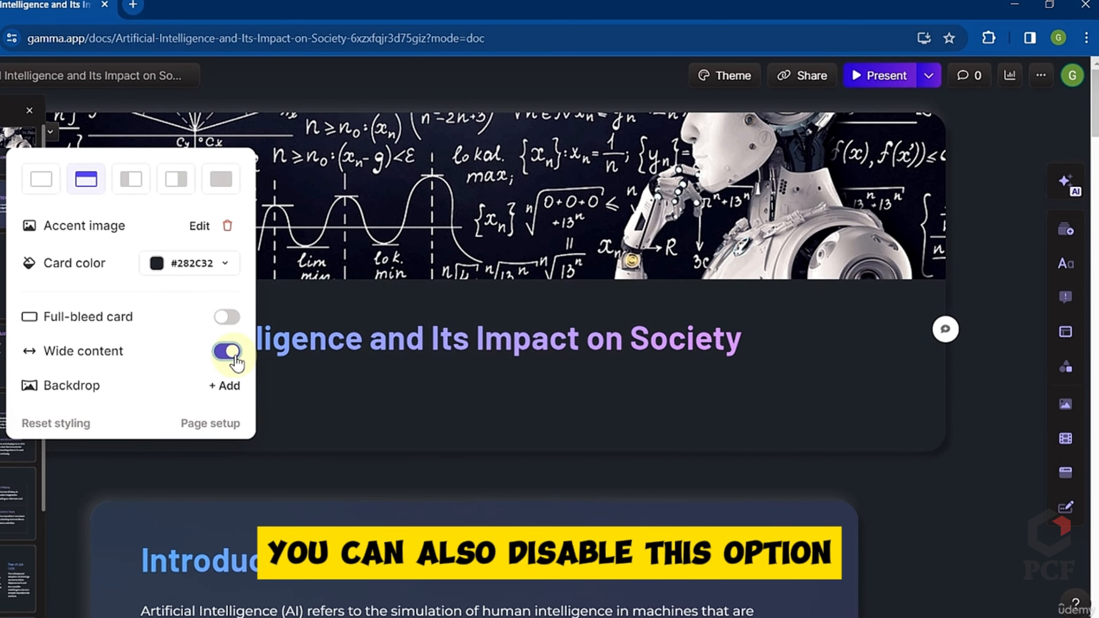
{"action": "left_click", "coordinate": [228, 351]}
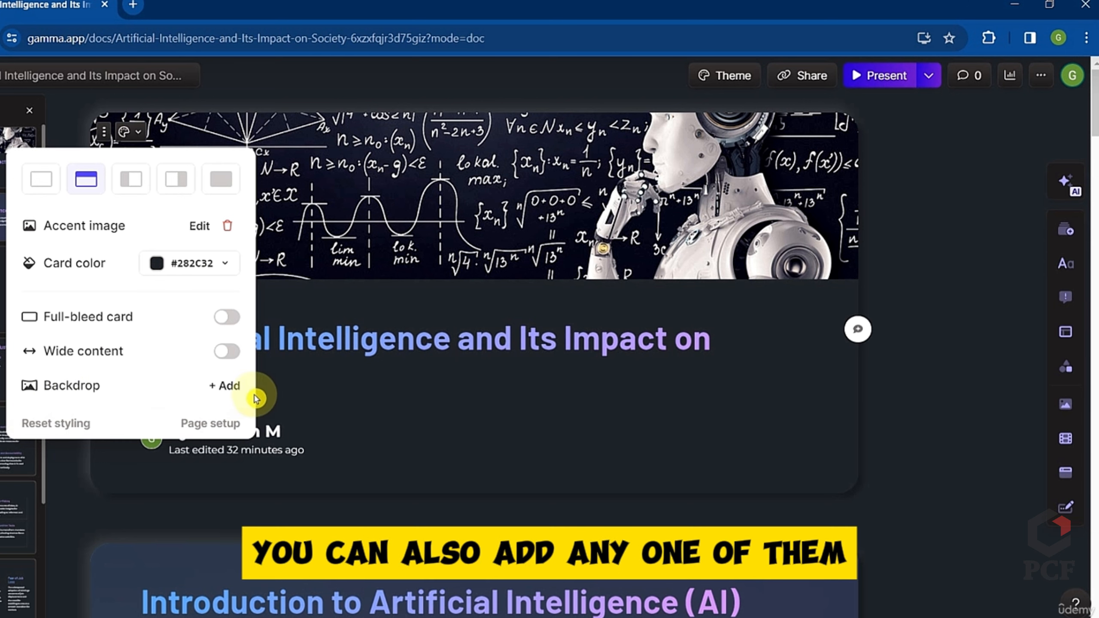
- Try the giraffe photo from Unsplash images as the title card's backdrop
{"action": "left_click", "coordinate": [225, 385]}
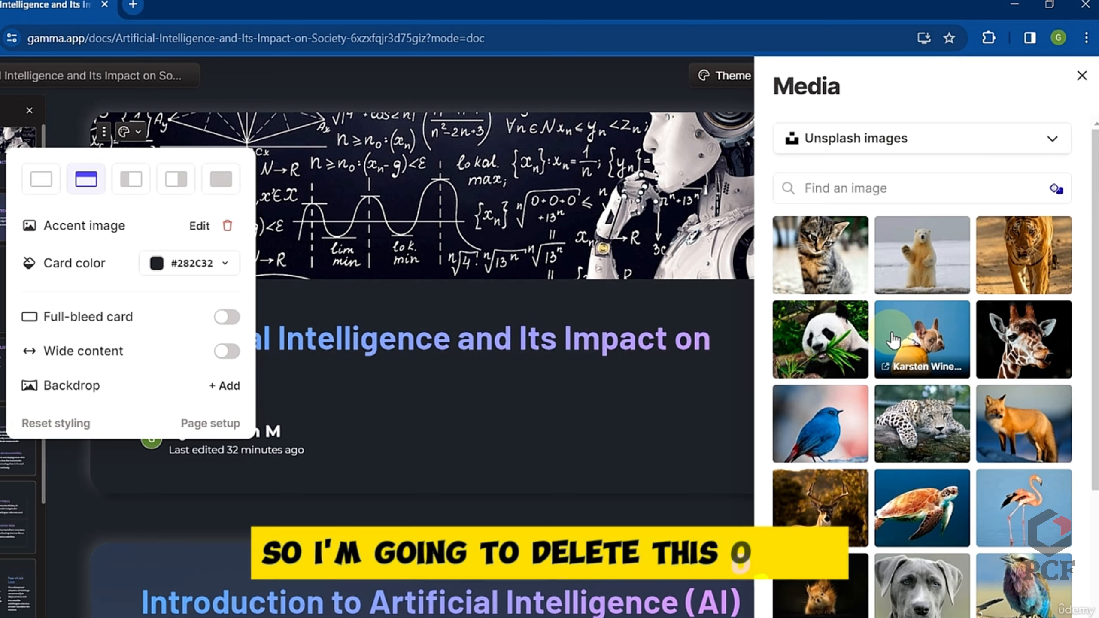
{"action": "left_click", "coordinate": [1024, 361]}
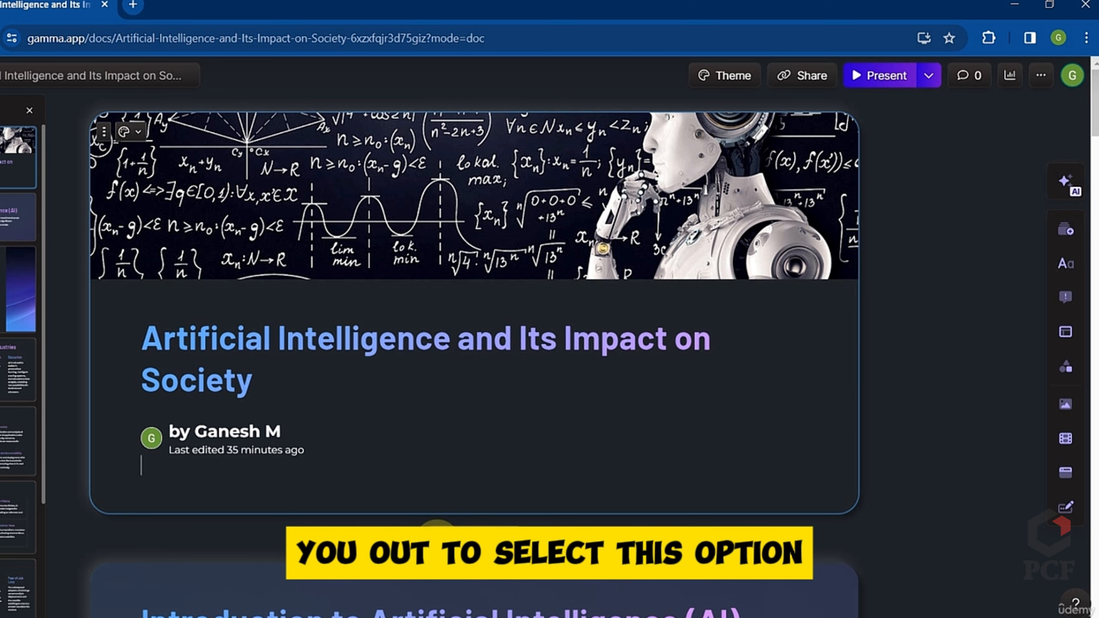
- Add a blank card directly below the title card and enter the heading "BENEFITS OF AI" on it
{"action": "left_click", "coordinate": [448, 539]}
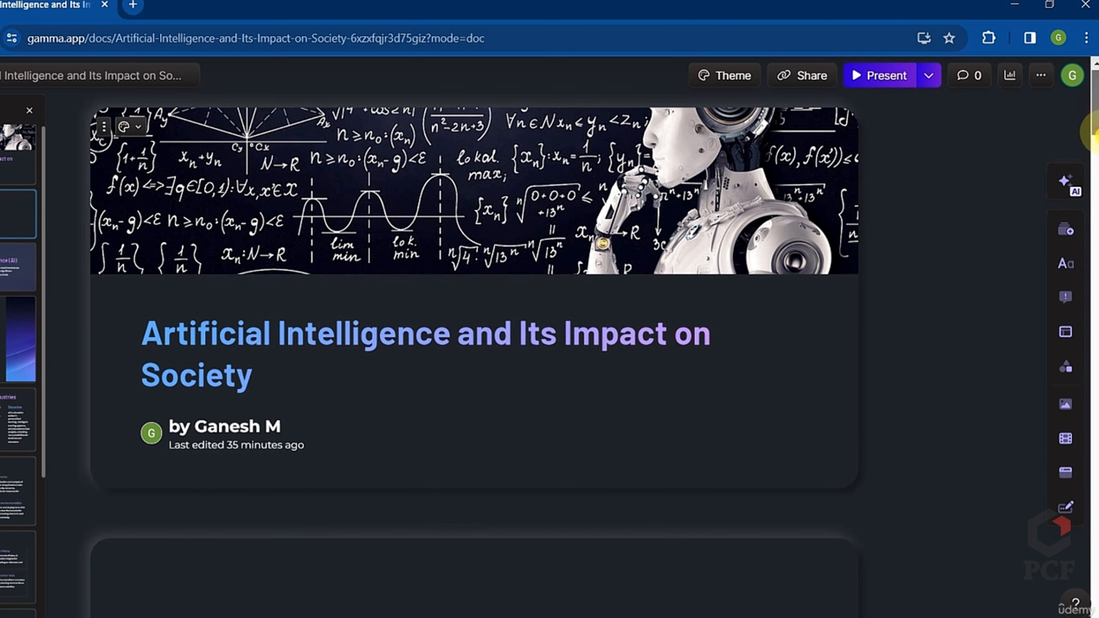
{"action": "scroll", "coordinate": [419, 386], "scroll_direction": "down", "scroll_amount": 5}
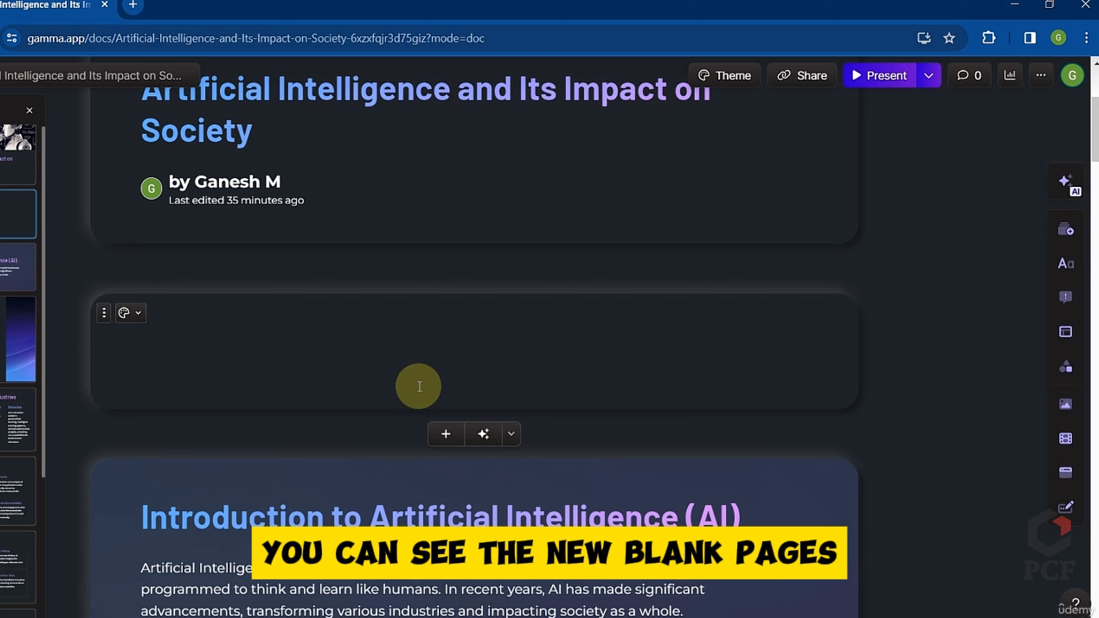
{"action": "left_click", "coordinate": [376, 364]}
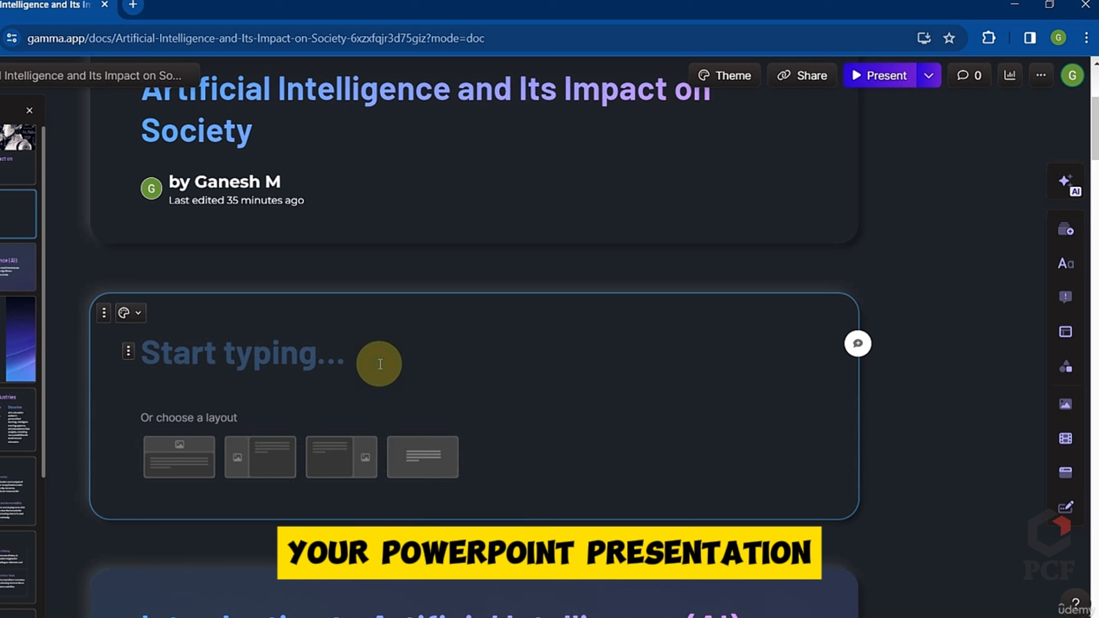
{"action": "type", "text": "B"}
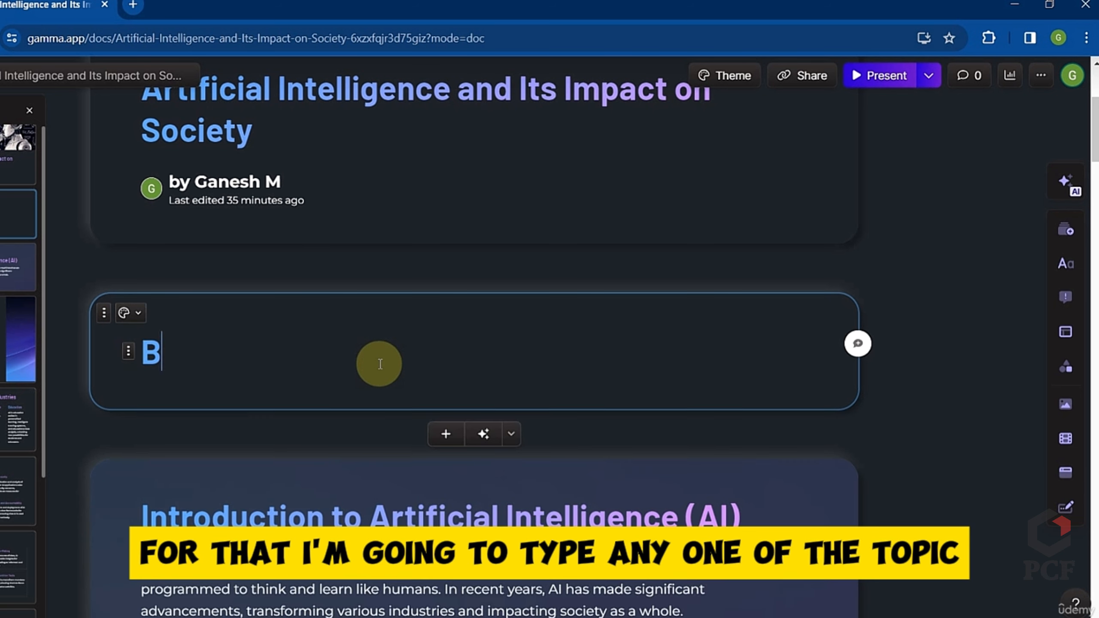
{"action": "type", "text": "EN"}
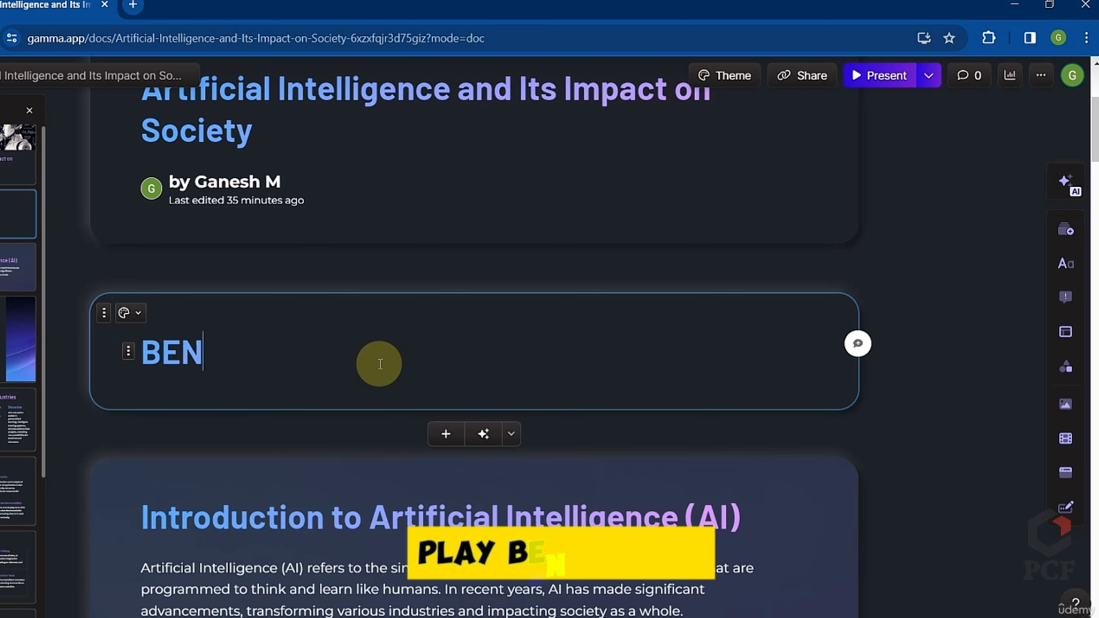
{"action": "type", "text": "EFITS O"}
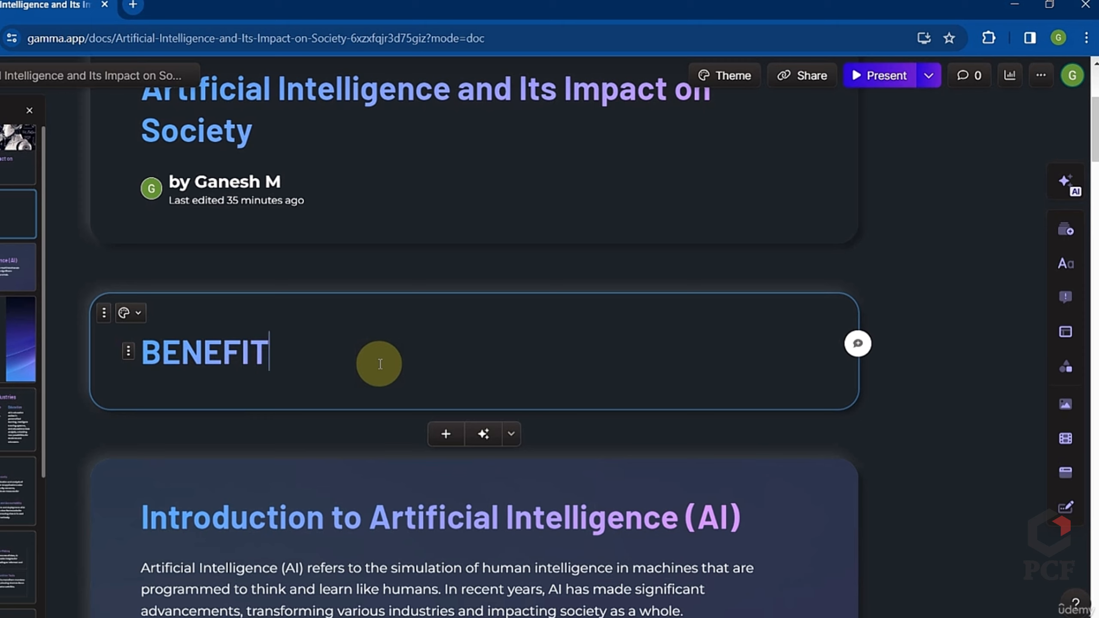
{"action": "type", "text": "F AI"}
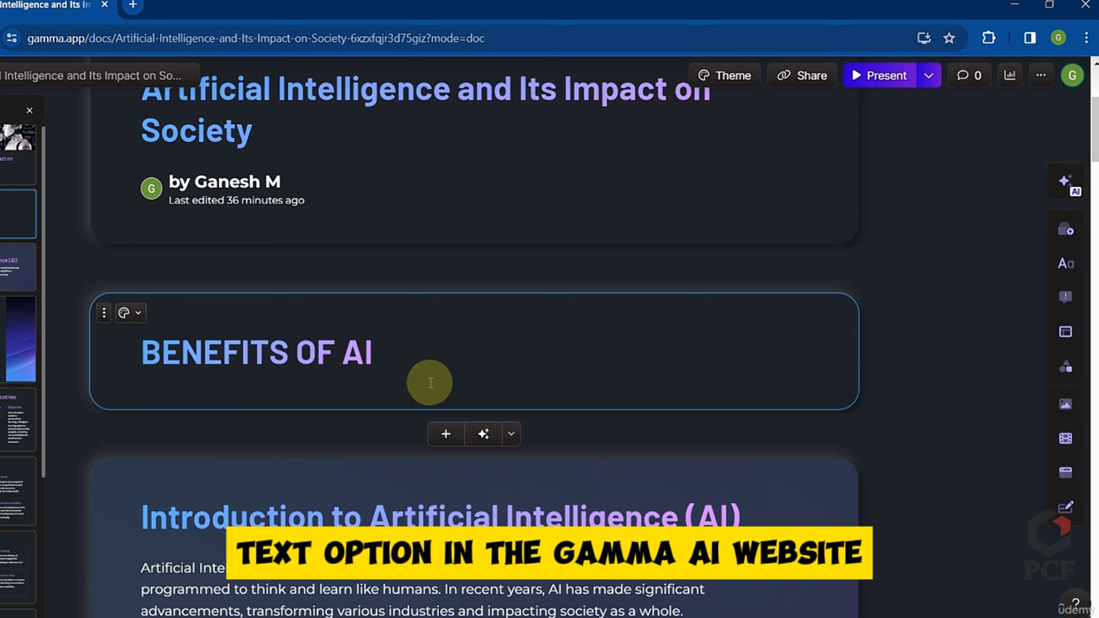
- Change the text style of the title card's heading "Artificial Intelligence and Its Impact on Society" to Title
{"action": "scroll", "coordinate": [1096, 125], "scroll_direction": "up", "scroll_amount": 5}
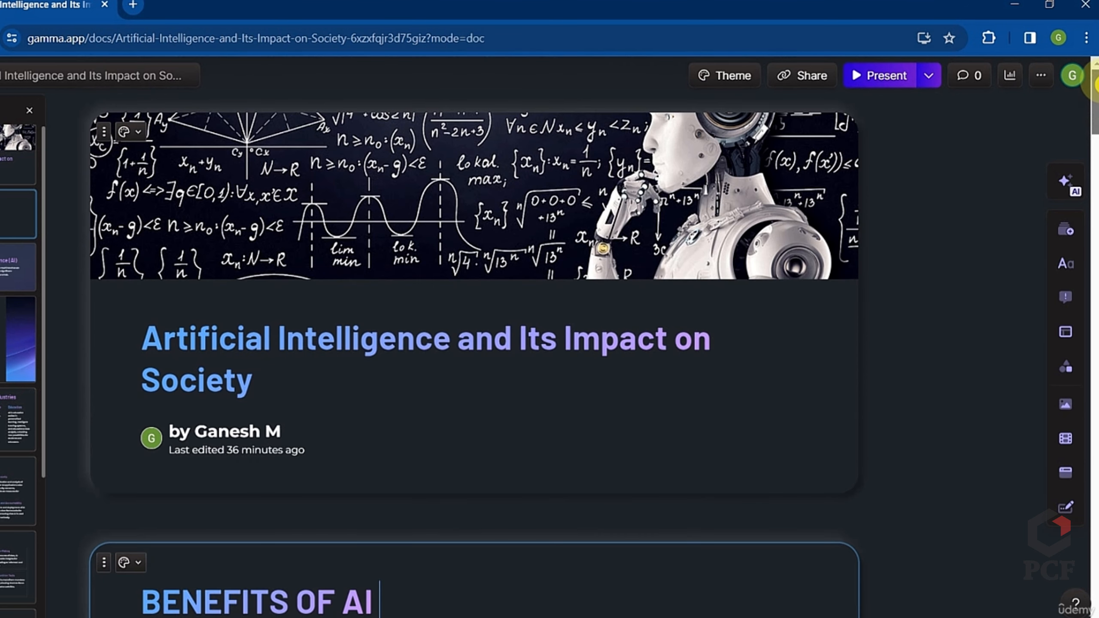
{"action": "left_click", "coordinate": [266, 335]}
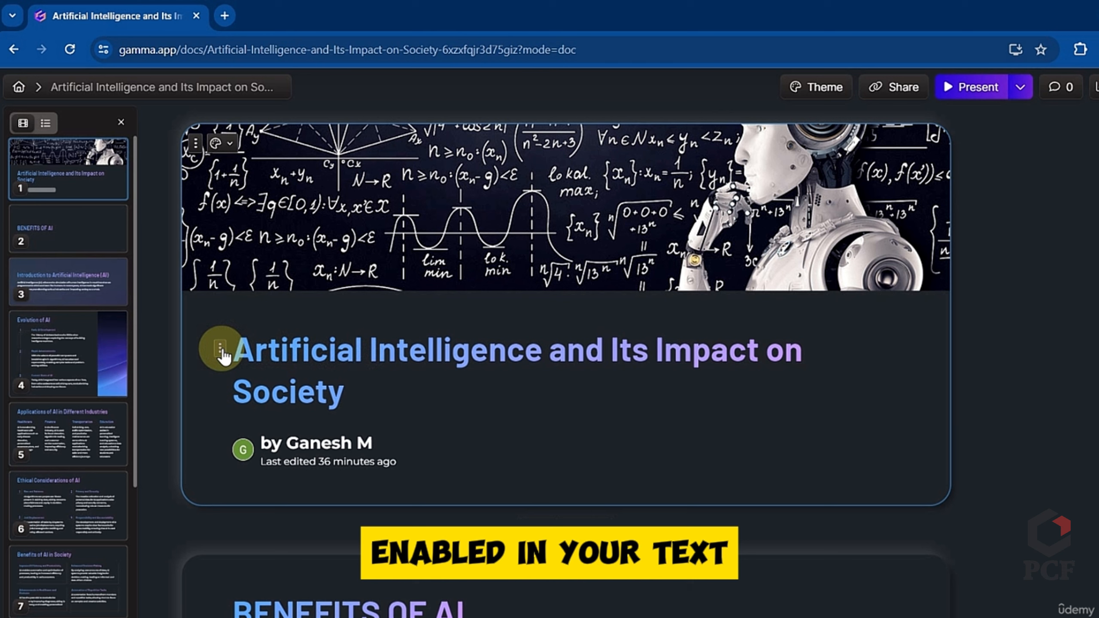
{"action": "left_click", "coordinate": [222, 355]}
{"action": "left_click", "coordinate": [73, 305]}
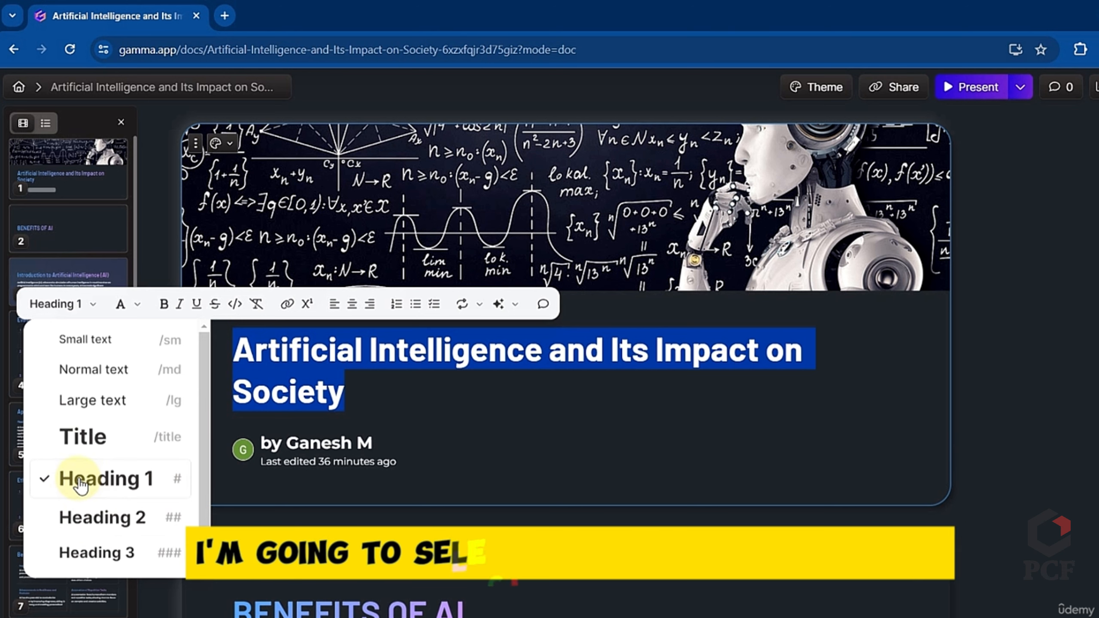
{"action": "left_click", "coordinate": [77, 450]}
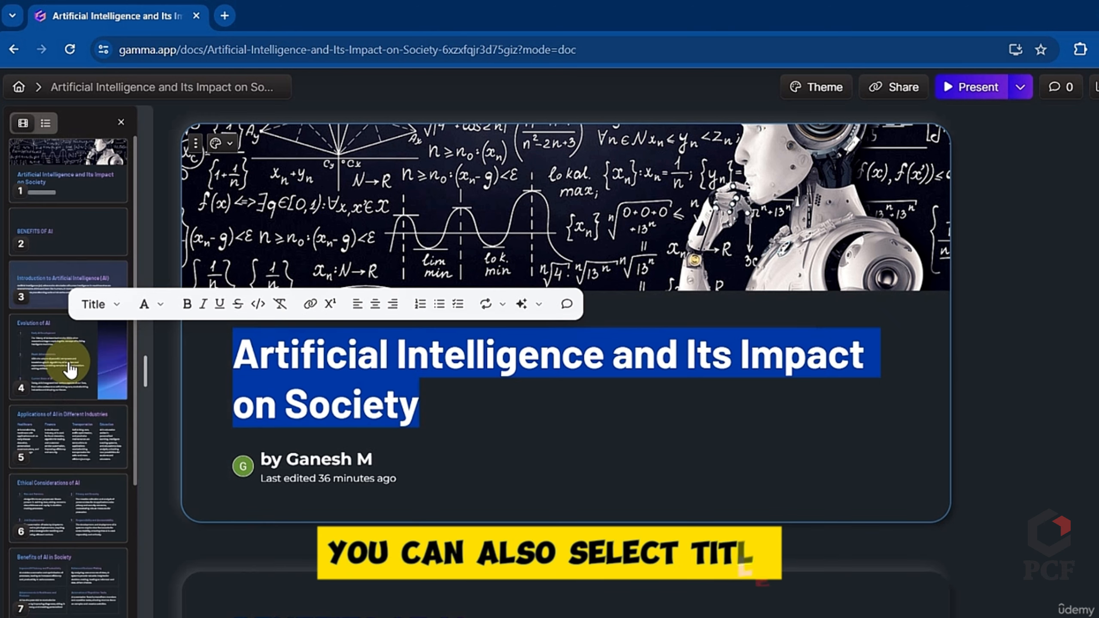
- Change the text style of the title card's main heading to Heading 1
{"action": "left_click", "coordinate": [101, 305]}
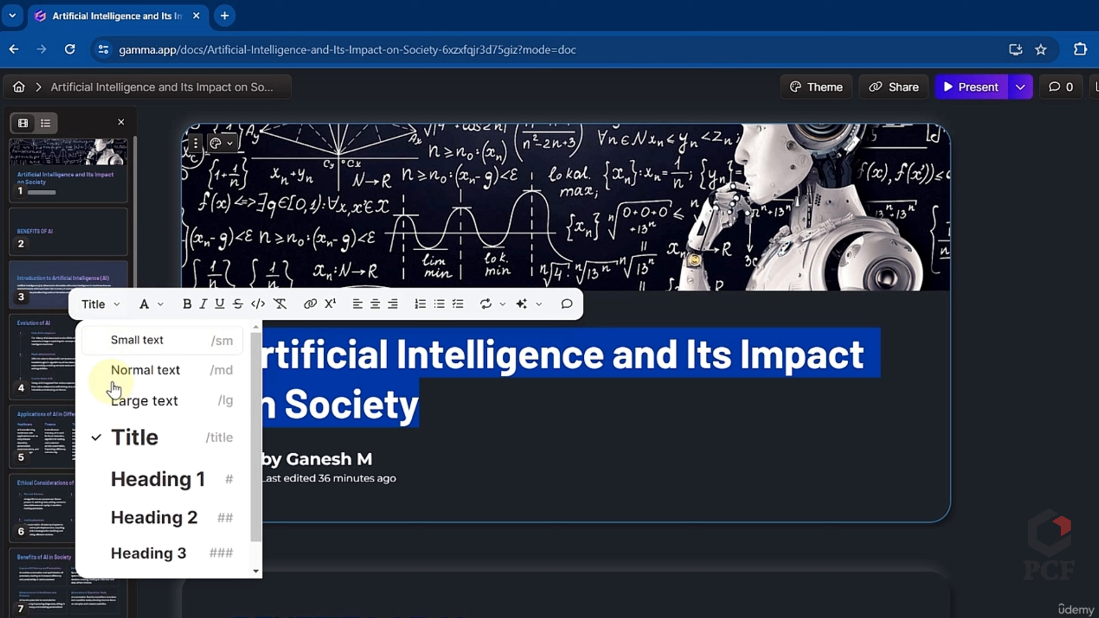
{"action": "left_click", "coordinate": [146, 480]}
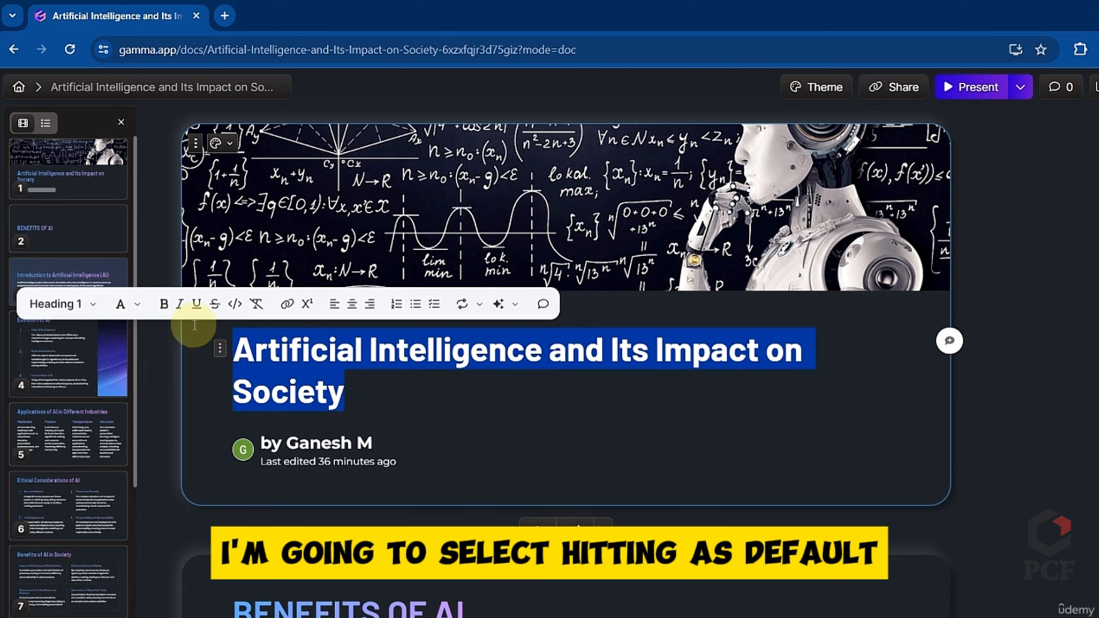
- Try bold, italic, underline and strikethrough on the title card's heading, and remove the formatting again
{"action": "left_click", "coordinate": [164, 304]}
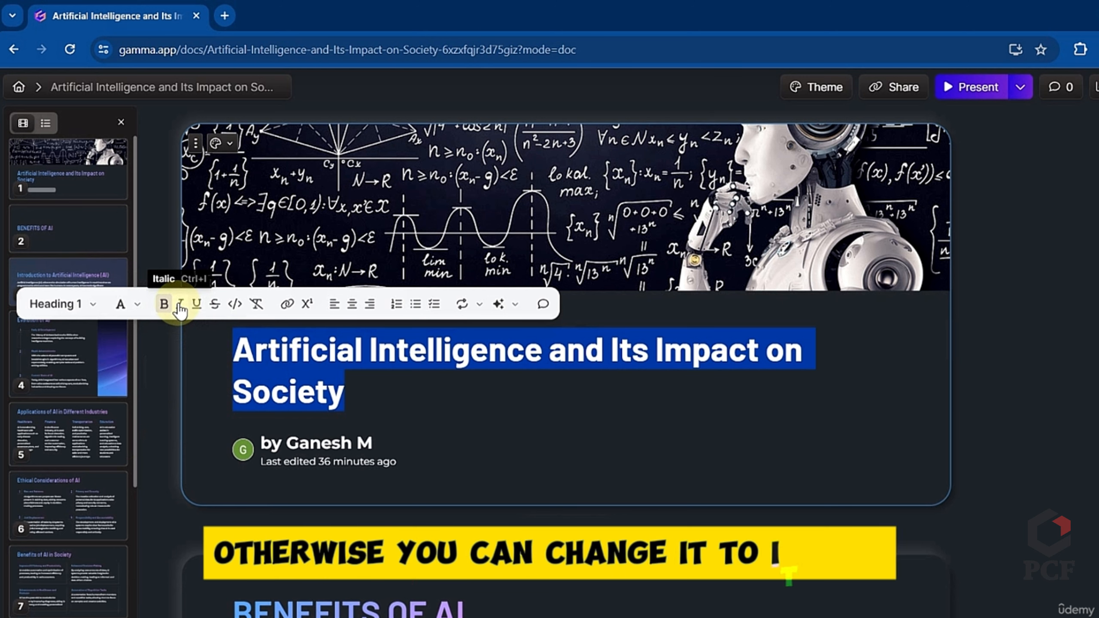
{"action": "left_click", "coordinate": [180, 304]}
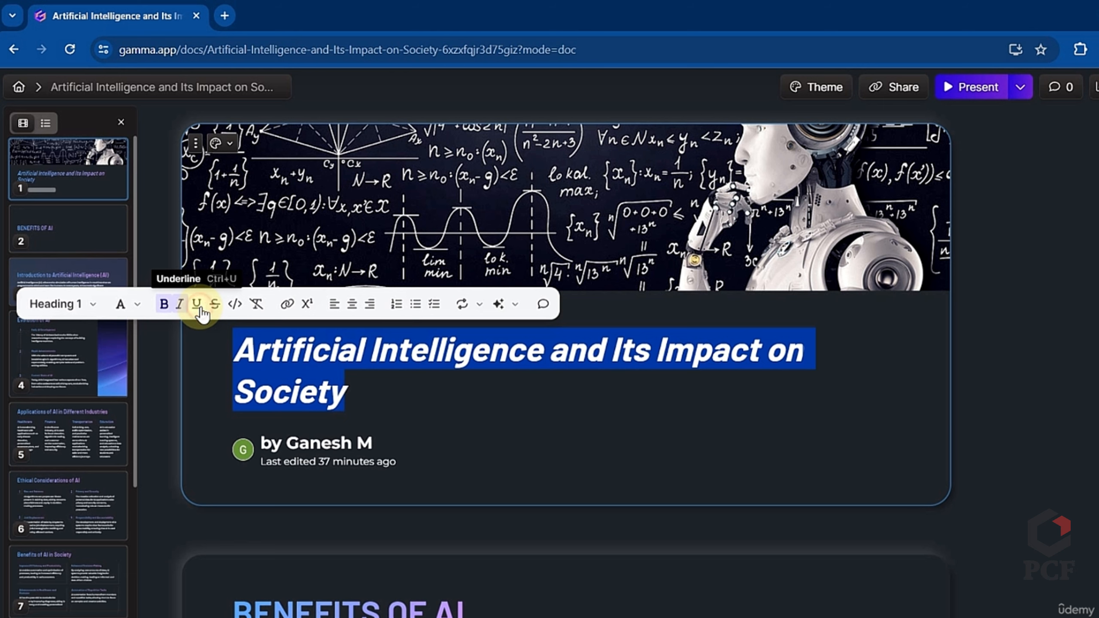
{"action": "left_click", "coordinate": [199, 307]}
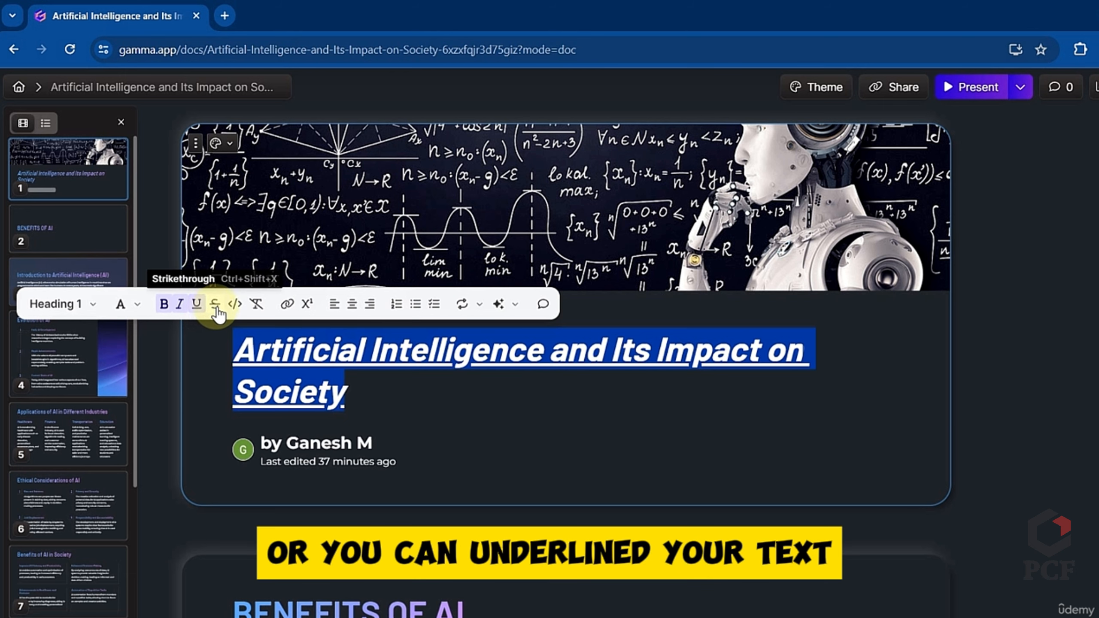
{"action": "left_click", "coordinate": [216, 308]}
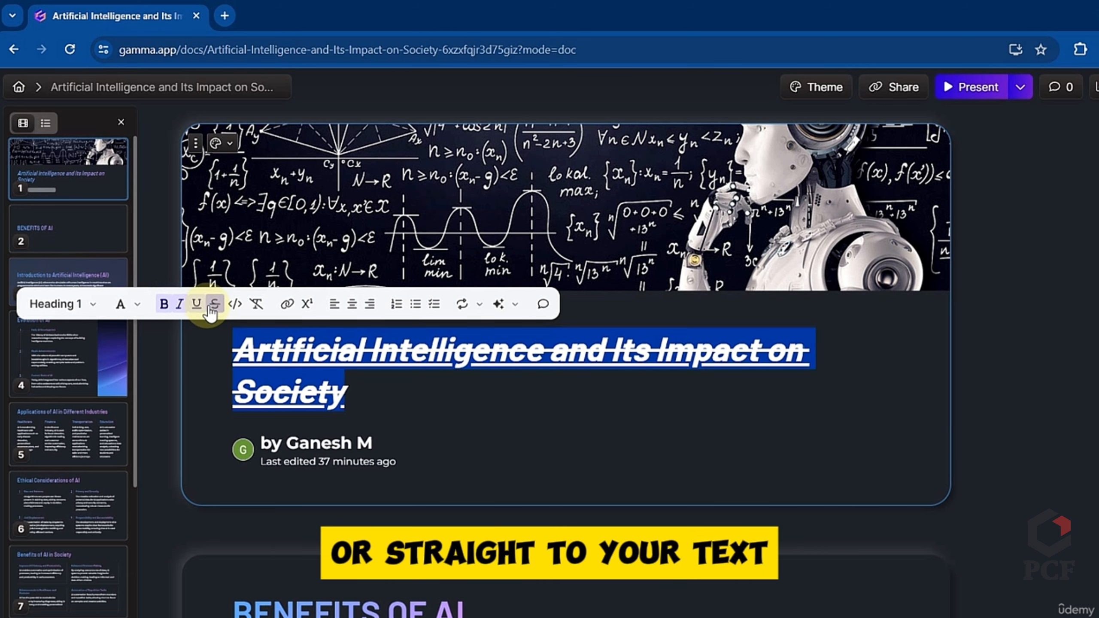
{"action": "left_click", "coordinate": [217, 309]}
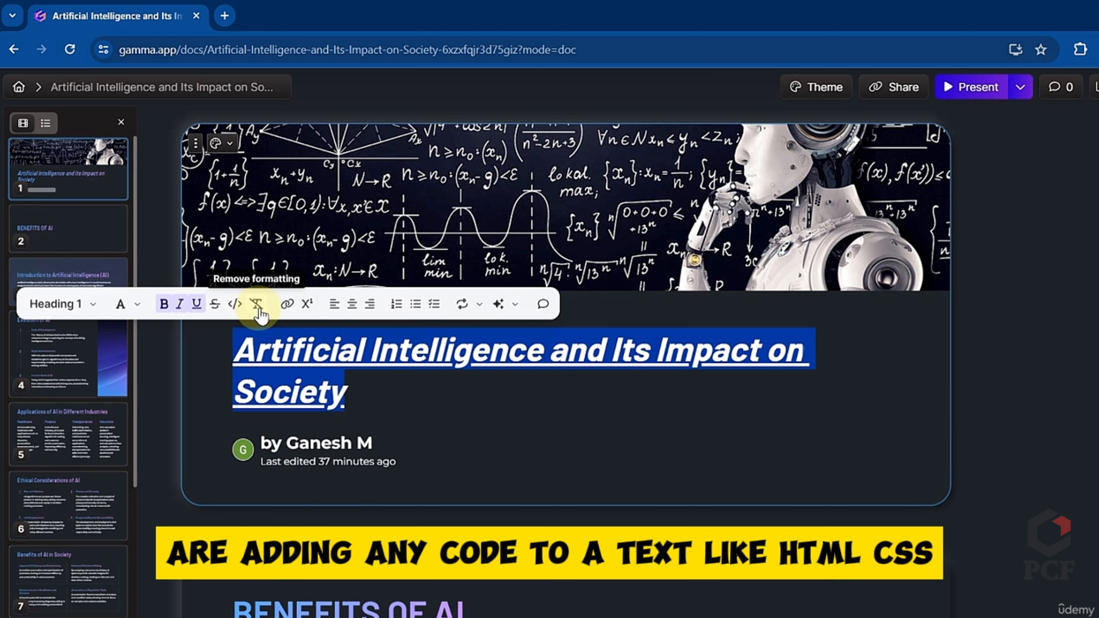
{"action": "left_click", "coordinate": [257, 304]}
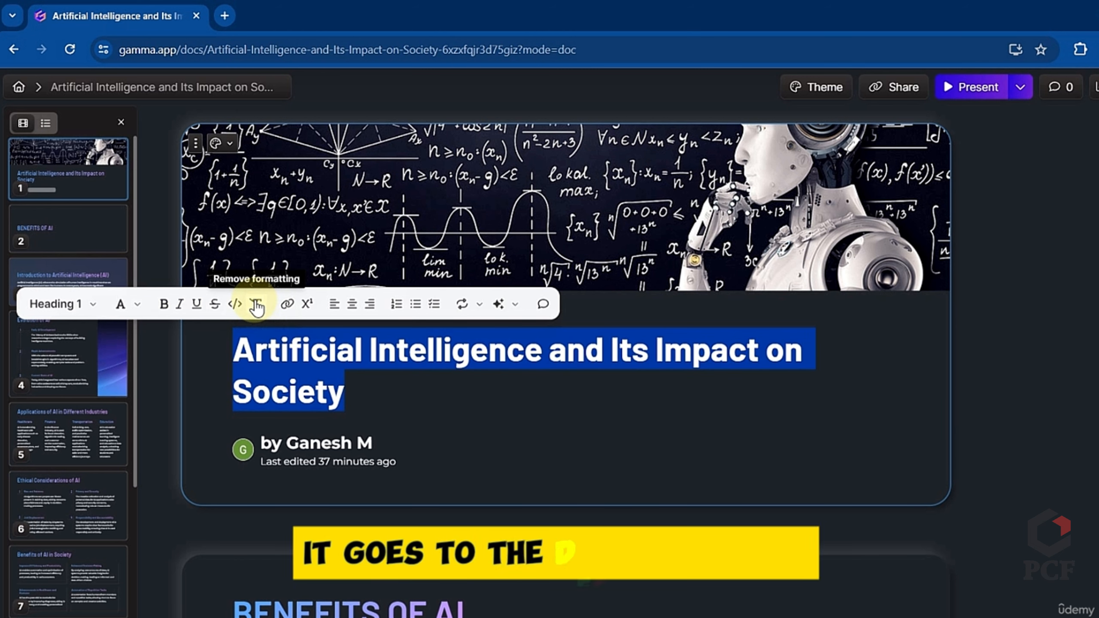
- Link the title card's heading to this presentation's own web address, copied from the browser
{"action": "left_click", "coordinate": [285, 305]}
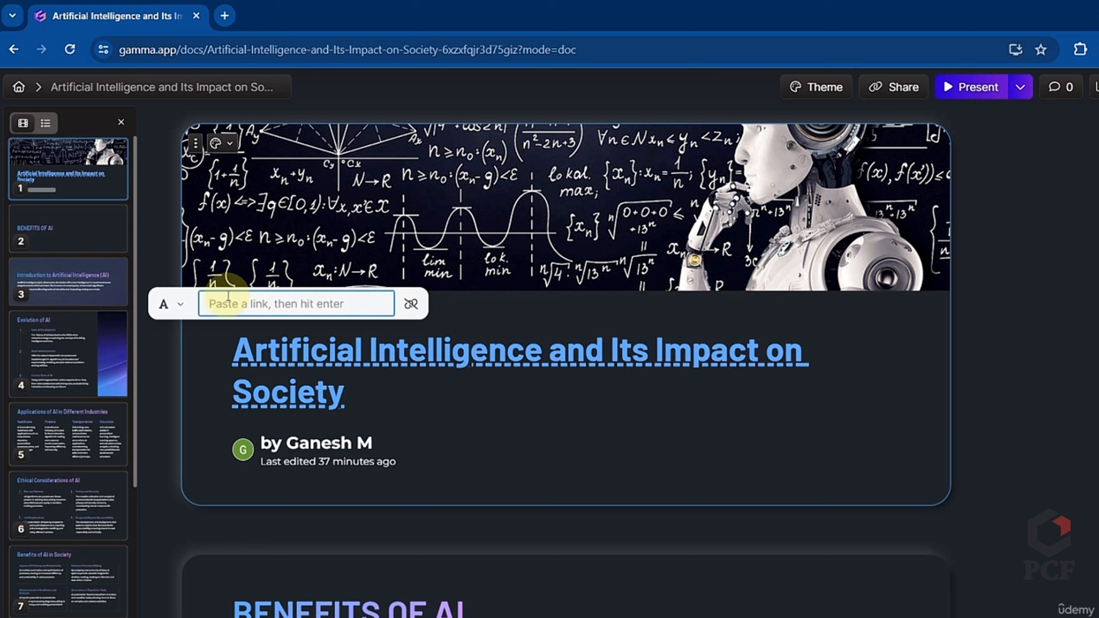
{"action": "double_click", "coordinate": [603, 50]}
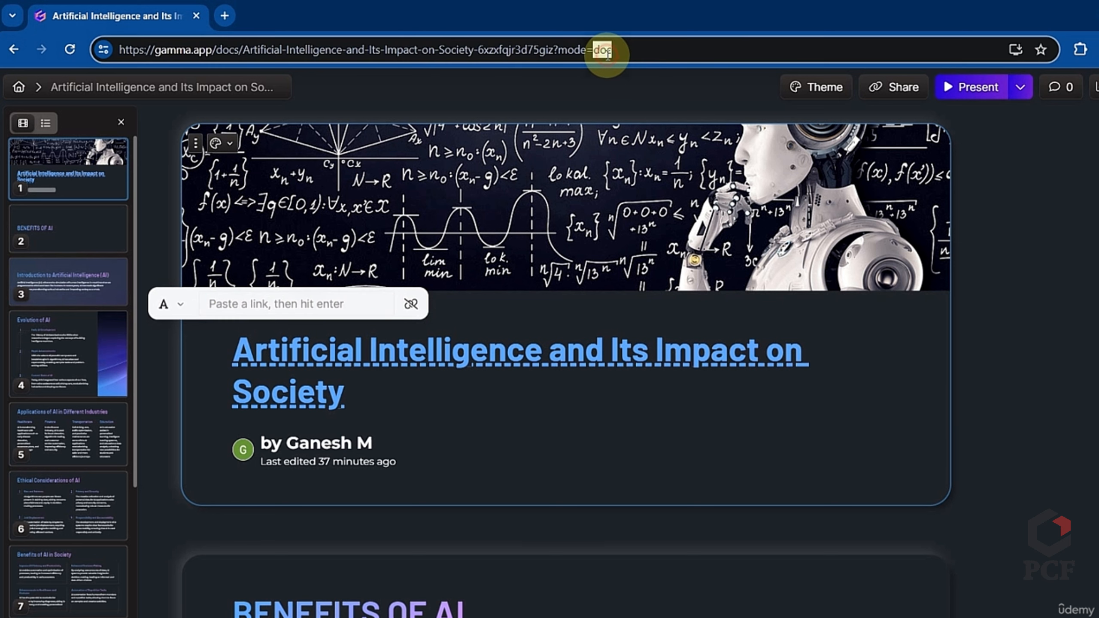
{"action": "triple_click", "coordinate": [653, 55]}
{"action": "key", "text": "ctrl+c"}
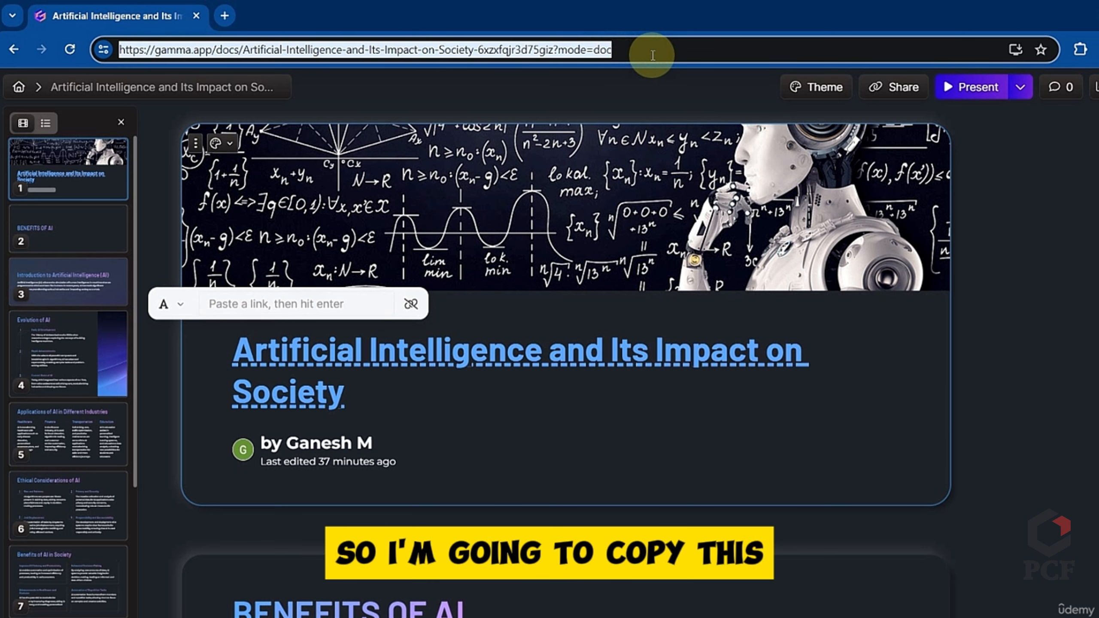
{"action": "left_click", "coordinate": [323, 300]}
{"action": "key", "text": "ctrl+v"}
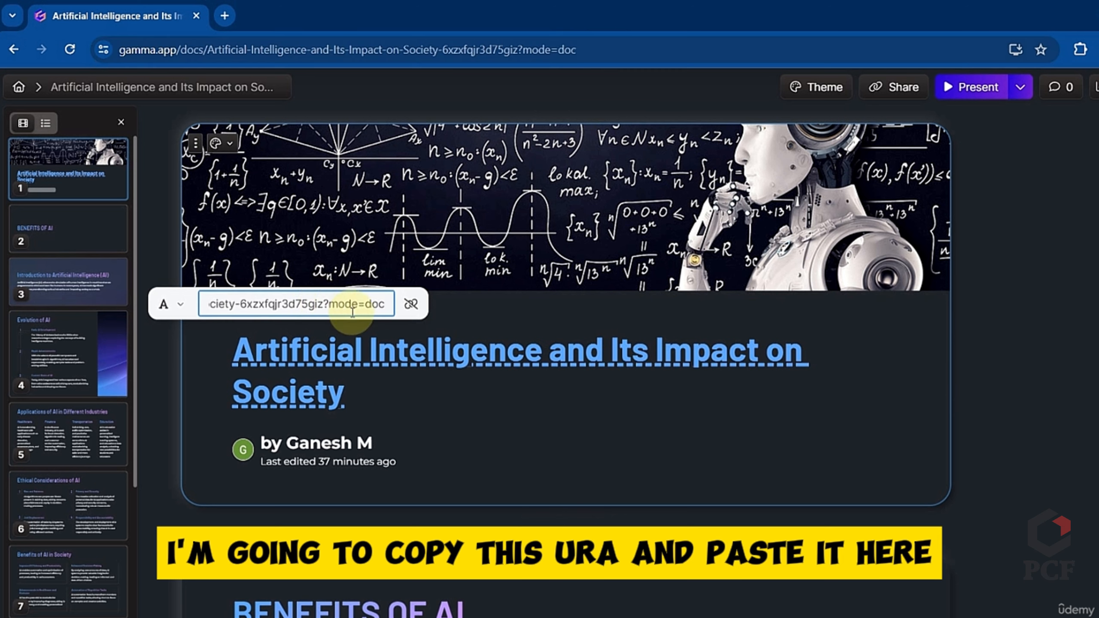
{"action": "left_click", "coordinate": [462, 320]}
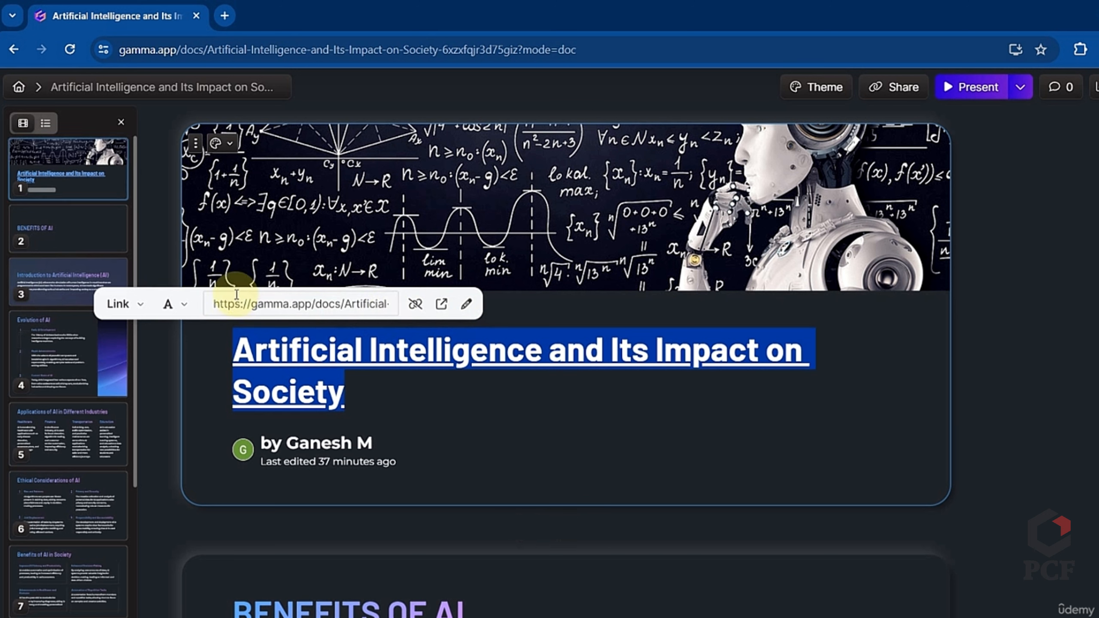
- Set the text color of the linked title heading to Gold
{"action": "left_click", "coordinate": [170, 305]}
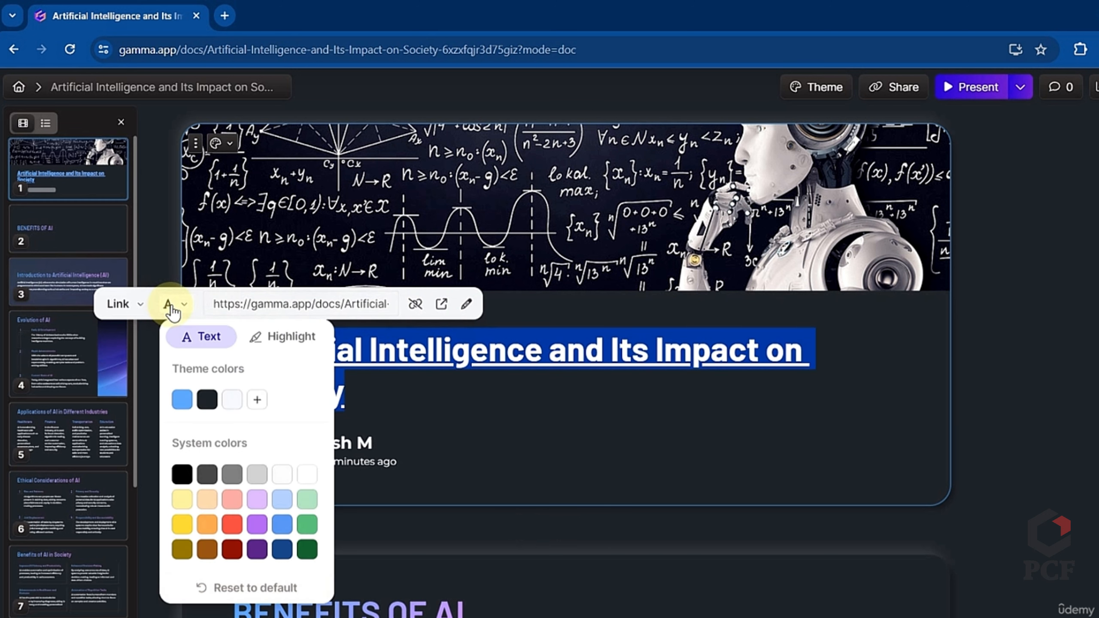
{"action": "left_click", "coordinate": [179, 524]}
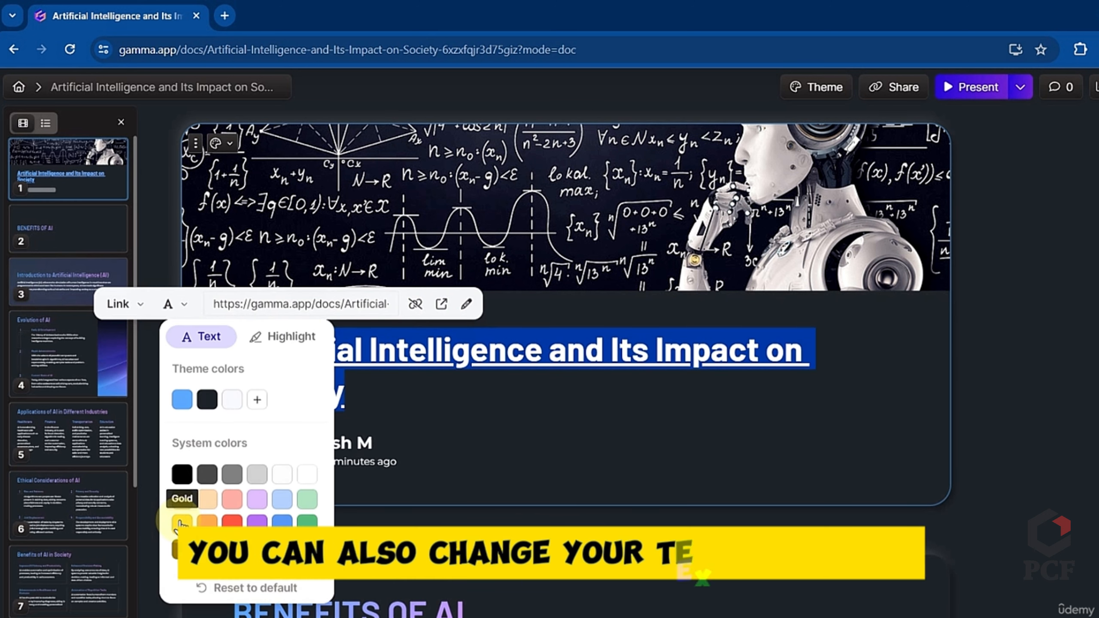
{"action": "left_click", "coordinate": [444, 400]}
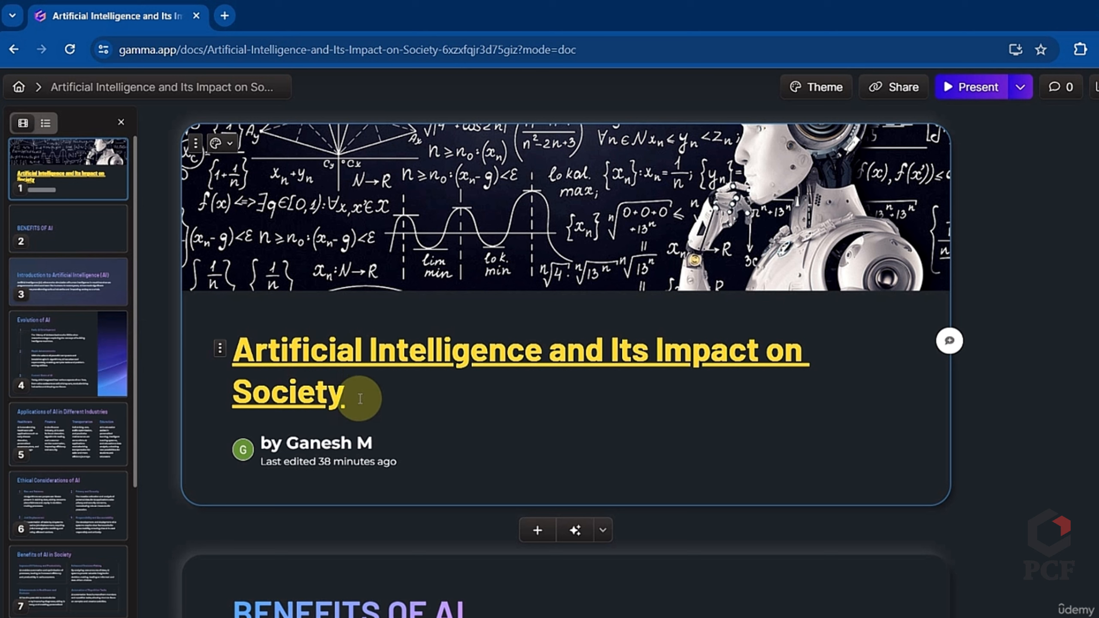
- Test the heading's link by opening it in a new browser tab, and close that tab again
{"action": "mouse_move", "coordinate": [366, 350]}
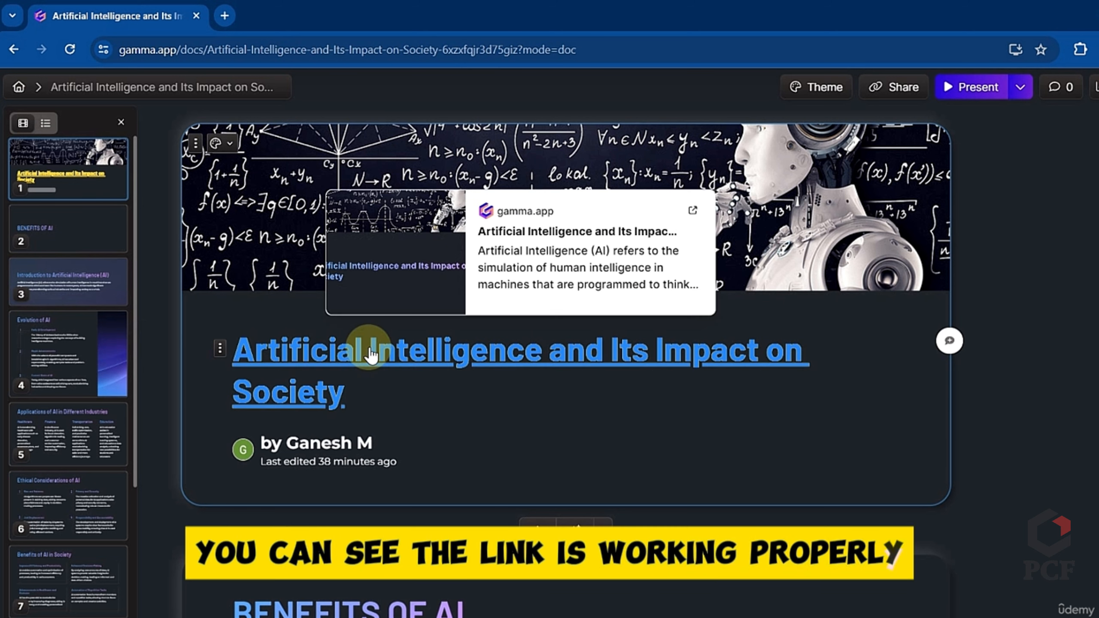
{"action": "right_click", "coordinate": [369, 352]}
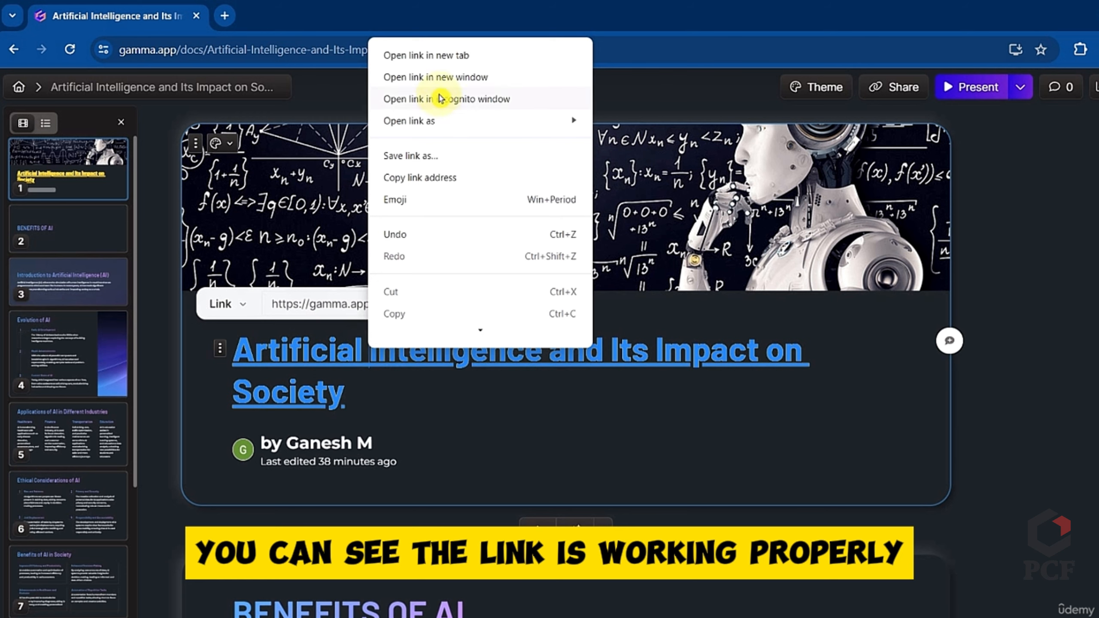
{"action": "left_click", "coordinate": [429, 56]}
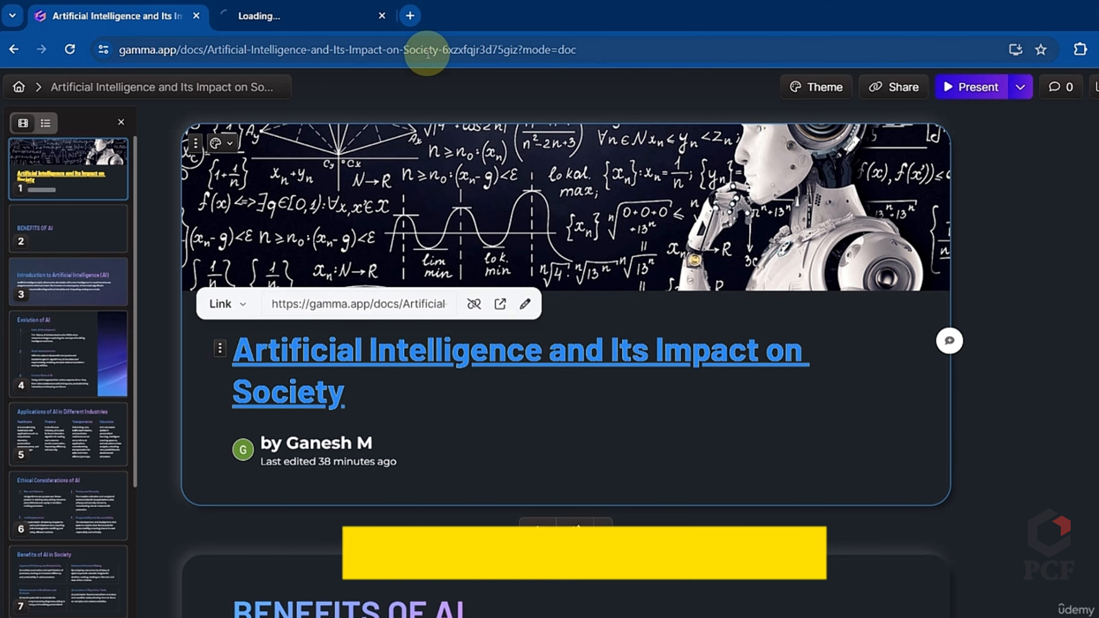
{"action": "left_click", "coordinate": [277, 6]}
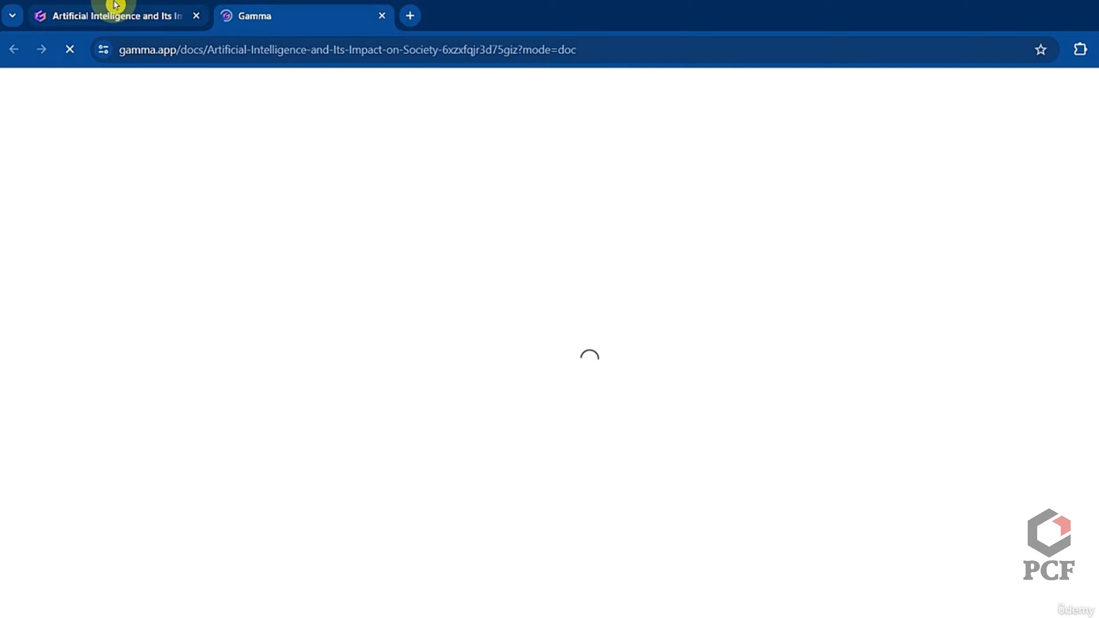
{"action": "mouse_move", "coordinate": [115, 5]}
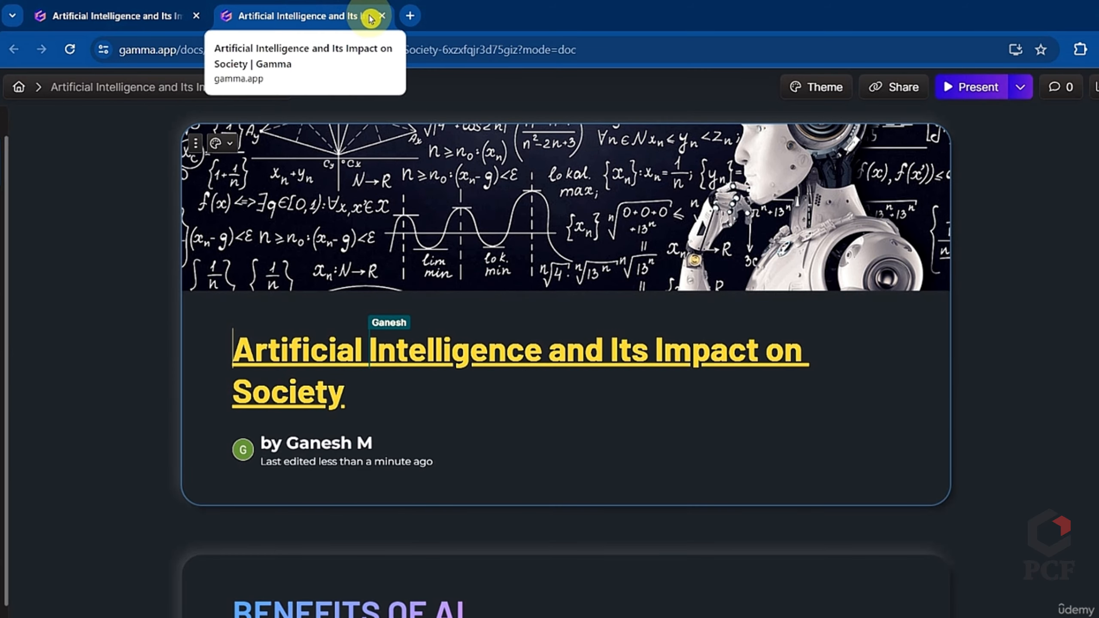
{"action": "left_click", "coordinate": [384, 20]}
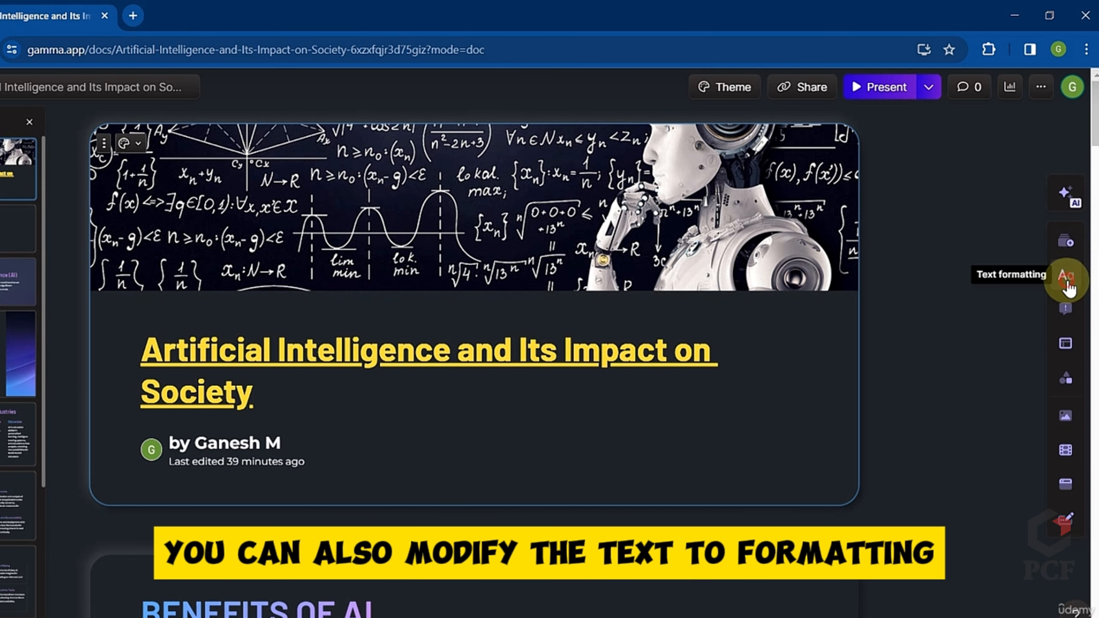
- Insert a Title text block below the linked heading on the title card and enter "TITLE OF PPT" in it
{"action": "left_click", "coordinate": [1066, 281]}
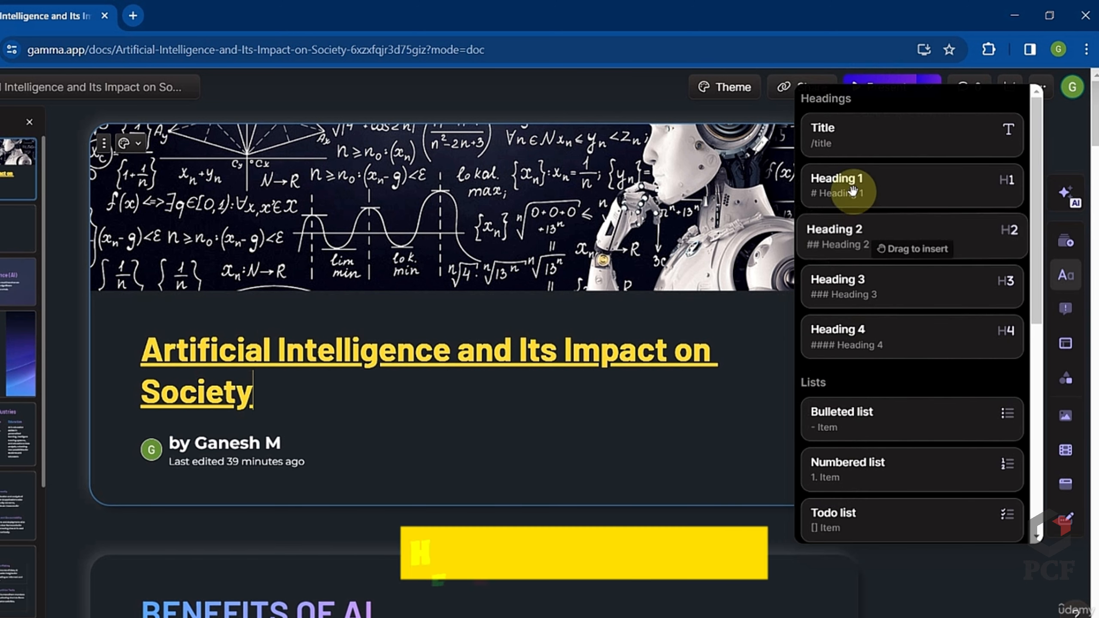
{"action": "left_click_drag", "start_coordinate": [857, 143], "coordinate": [520, 354]}
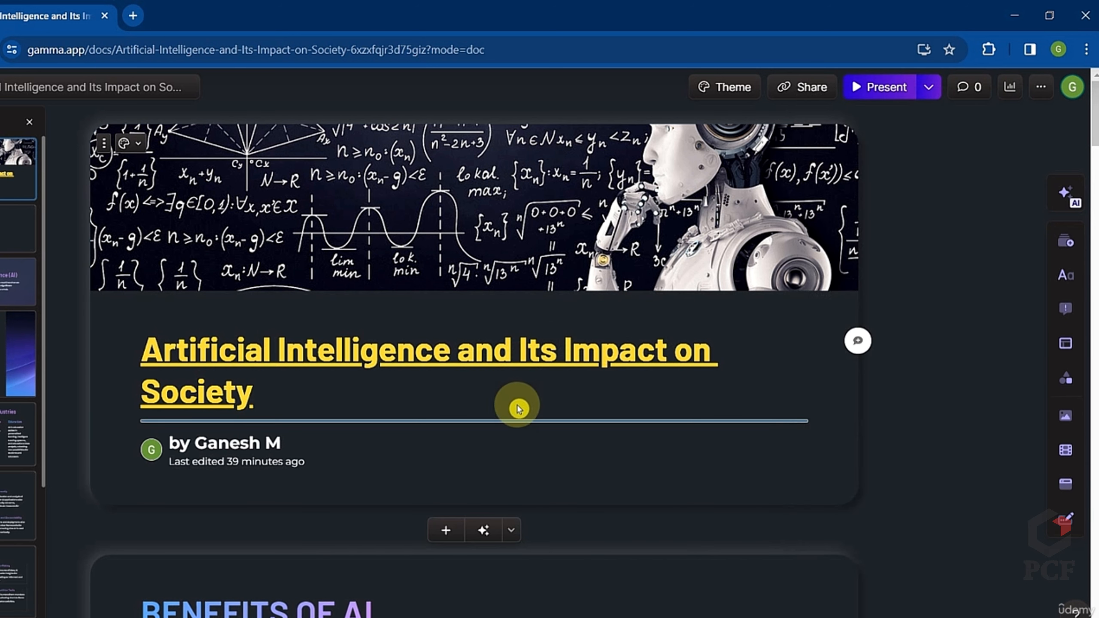
{"action": "left_click_drag", "start_coordinate": [518, 409], "coordinate": [508, 431]}
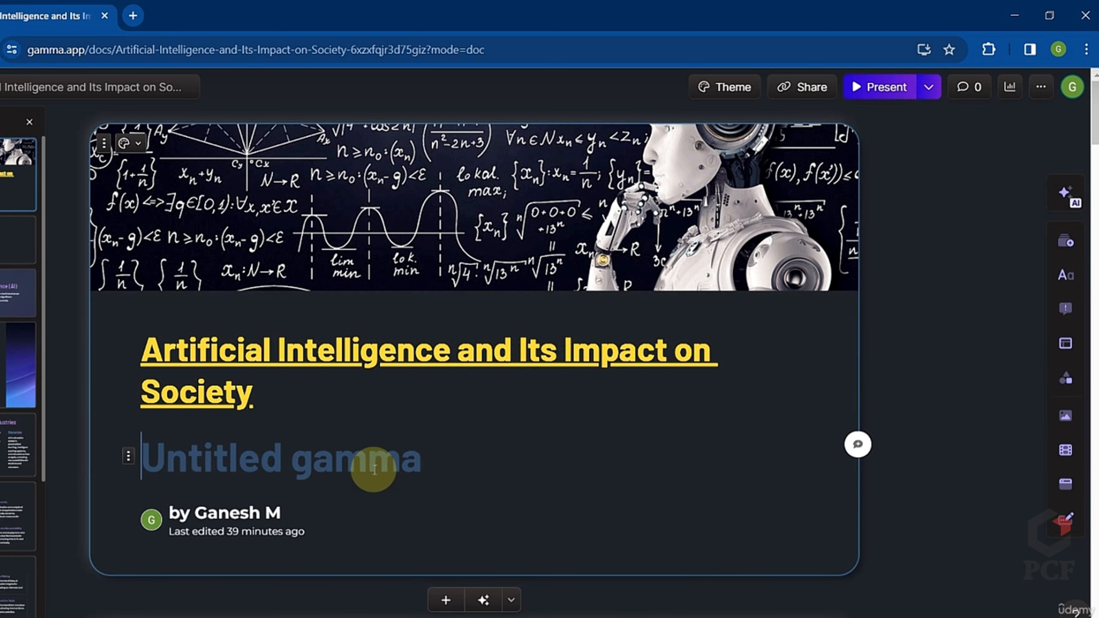
{"action": "type", "text": "TIT"}
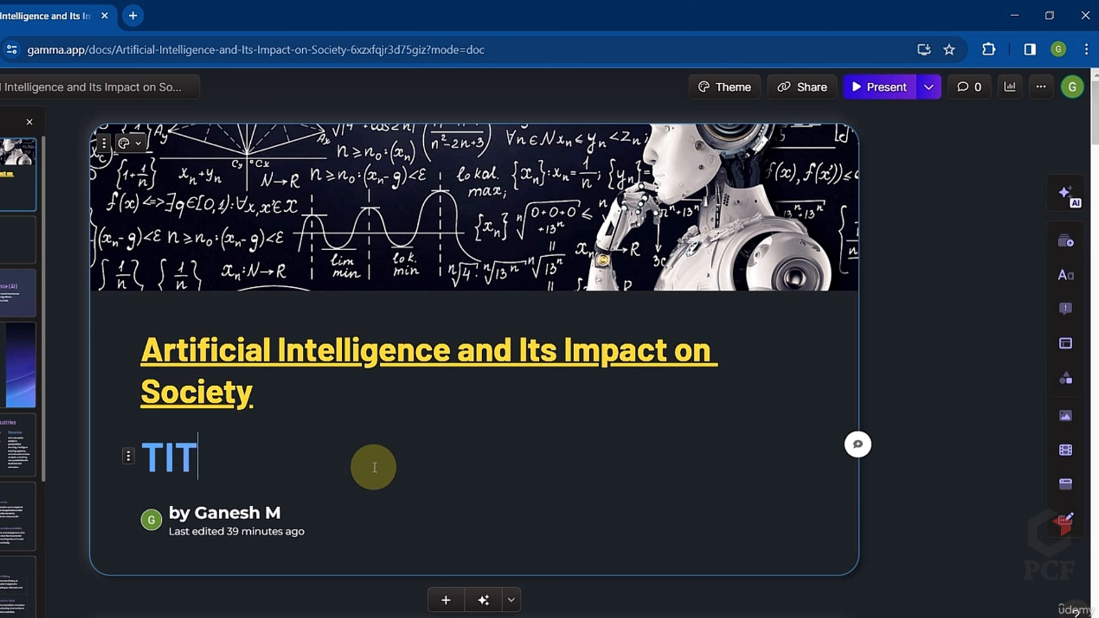
{"action": "type", "text": "LE"}
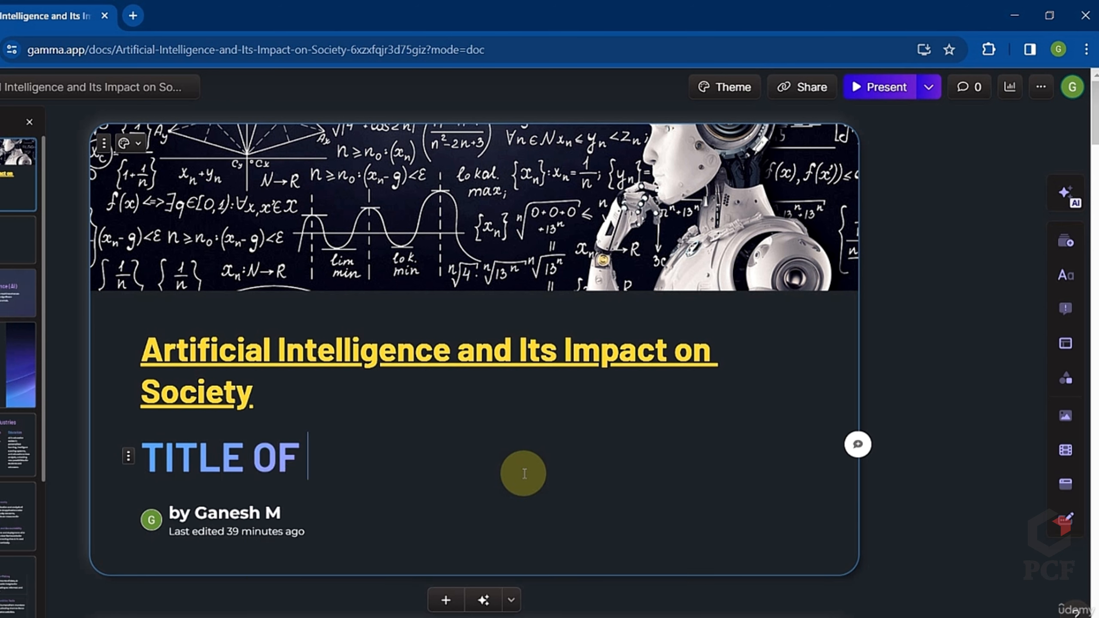
{"action": "type", "text": " OF PPT"}
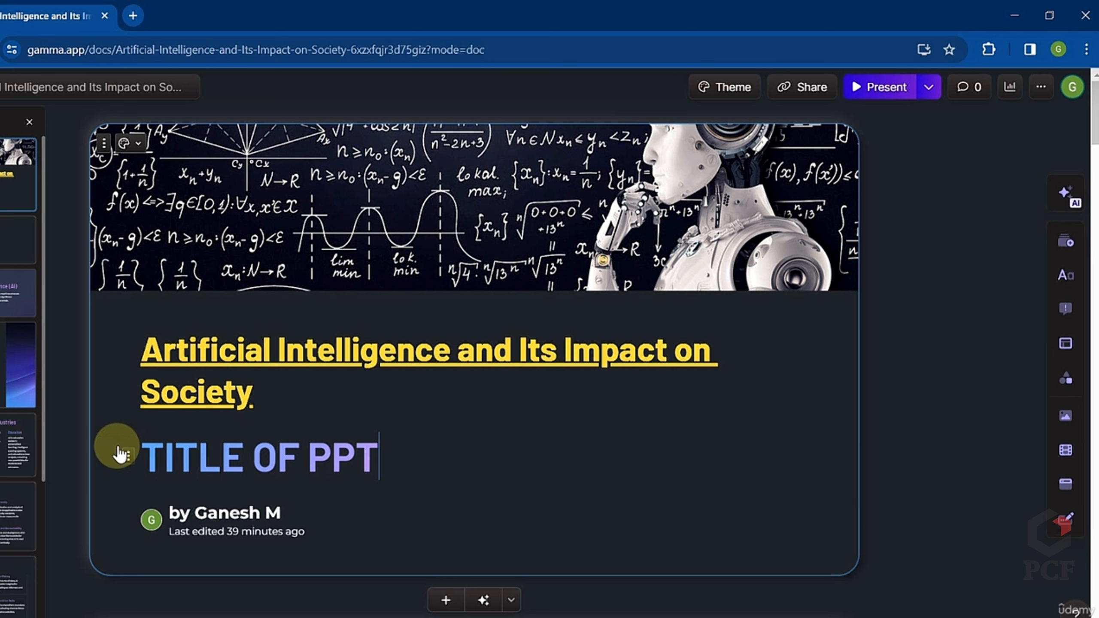
- Turn the "TITLE OF PPT" line into a numbered list and open its conversion and AI editing options
{"action": "left_click", "coordinate": [130, 458]}
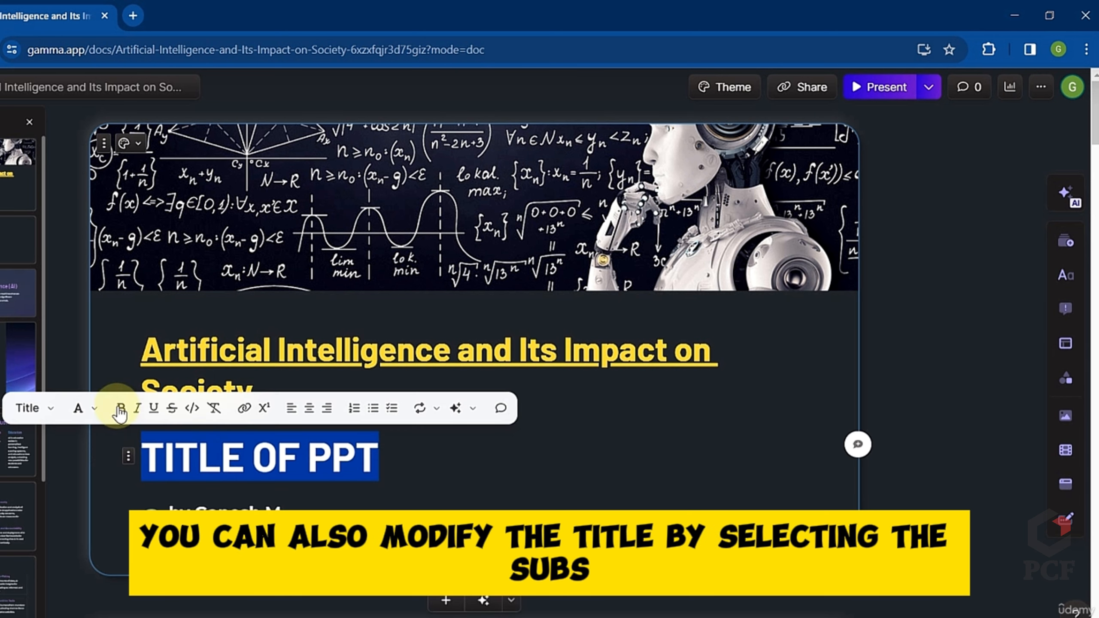
{"action": "left_click", "coordinate": [309, 409]}
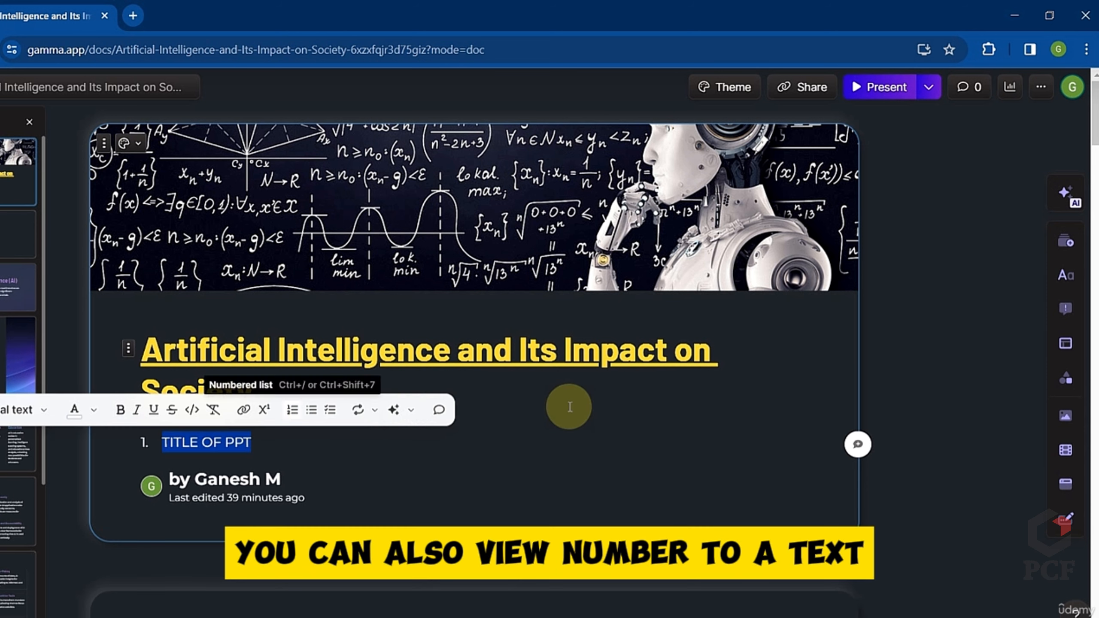
{"action": "left_click", "coordinate": [569, 409]}
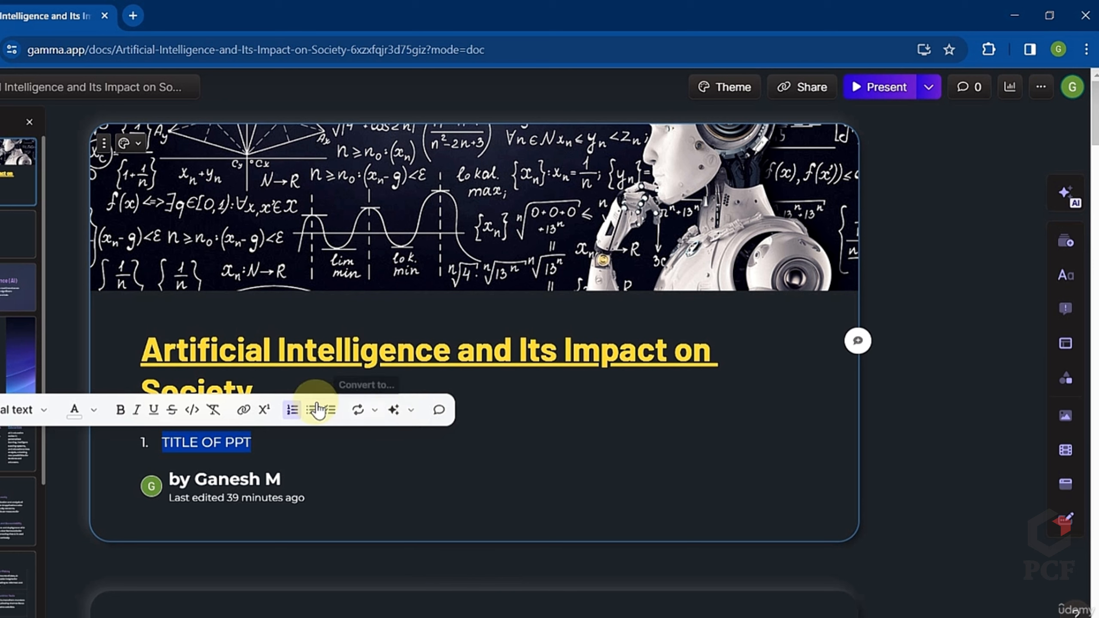
{"action": "left_click", "coordinate": [394, 410]}
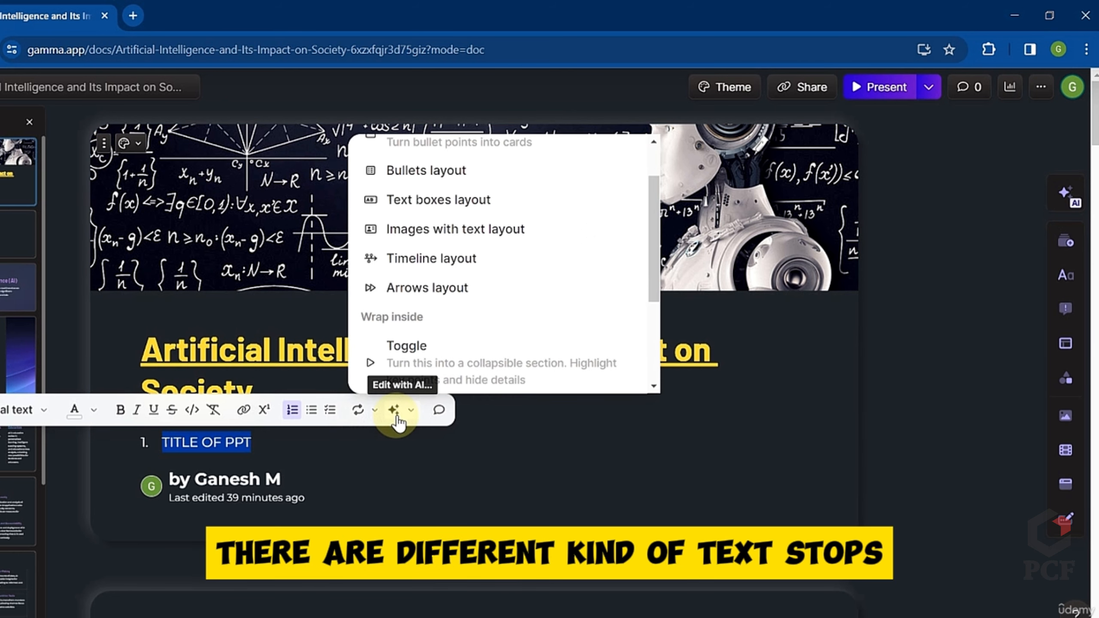
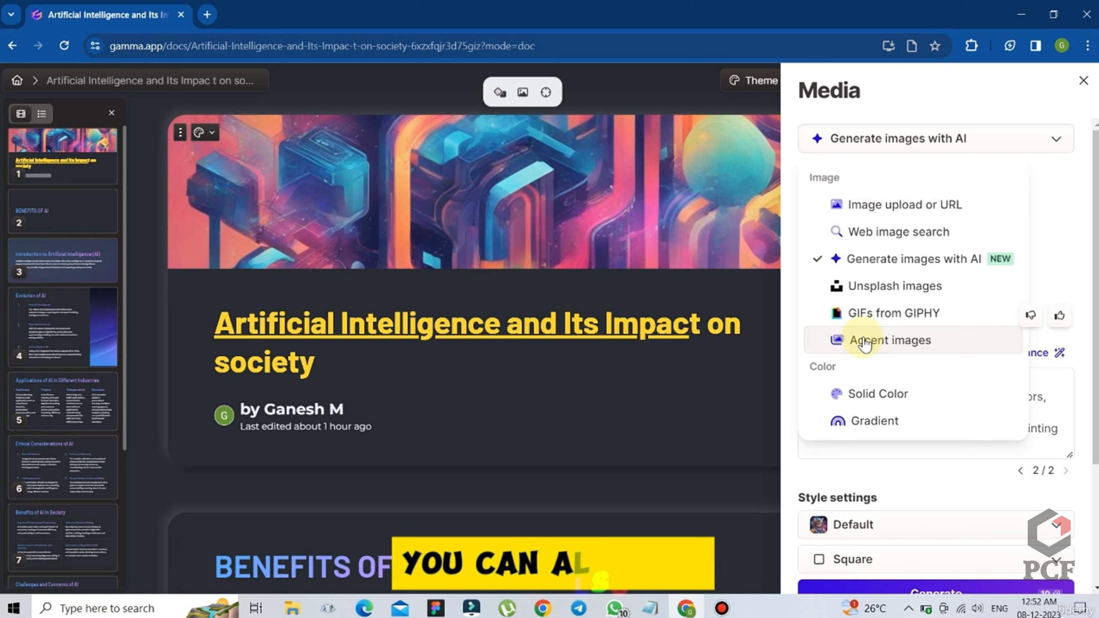
- Add an image block below the BENEFITS OF AI heading and fill it with the dark cloudy-sky picture from Web image search
{"action": "left_click", "coordinate": [614, 391]}
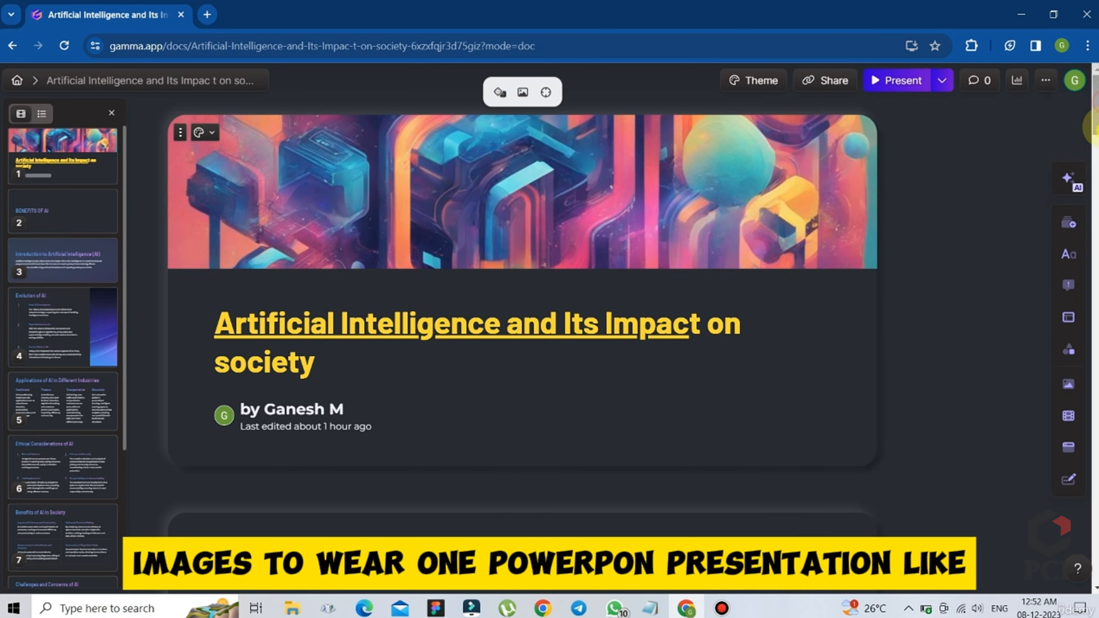
{"action": "left_click_drag", "start_coordinate": [1096, 104], "coordinate": [1097, 146]}
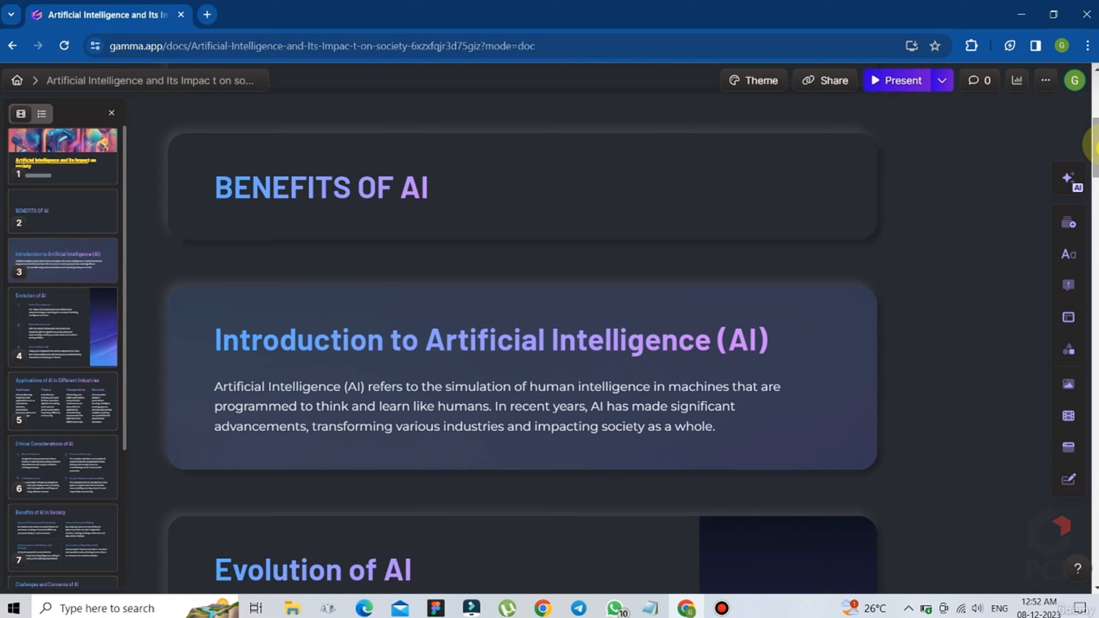
{"action": "left_click", "coordinate": [604, 198]}
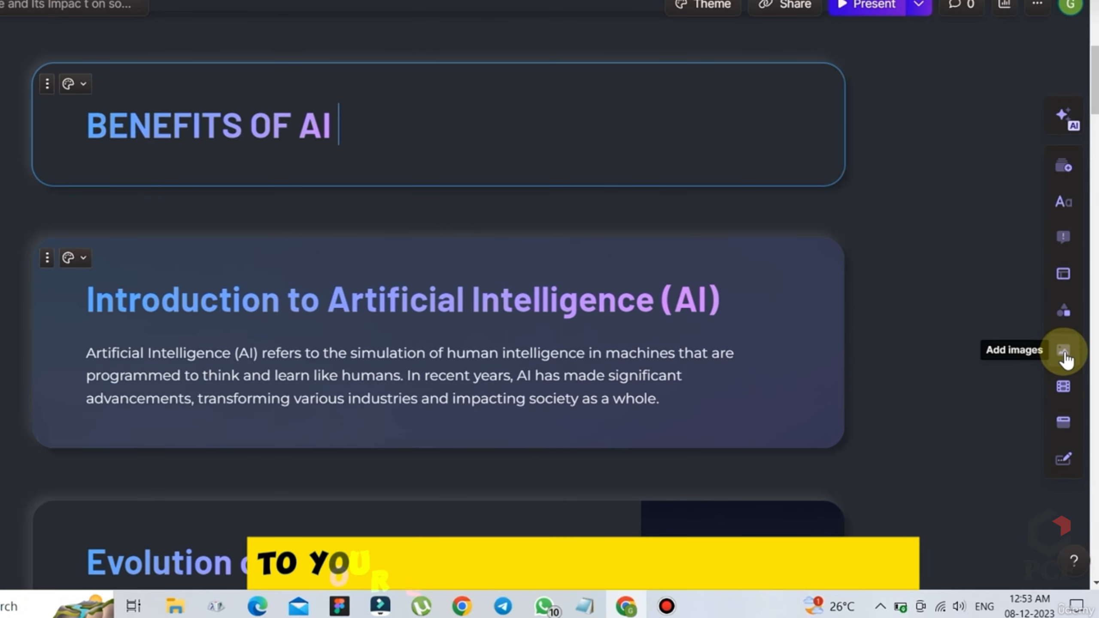
{"action": "left_click", "coordinate": [1064, 359]}
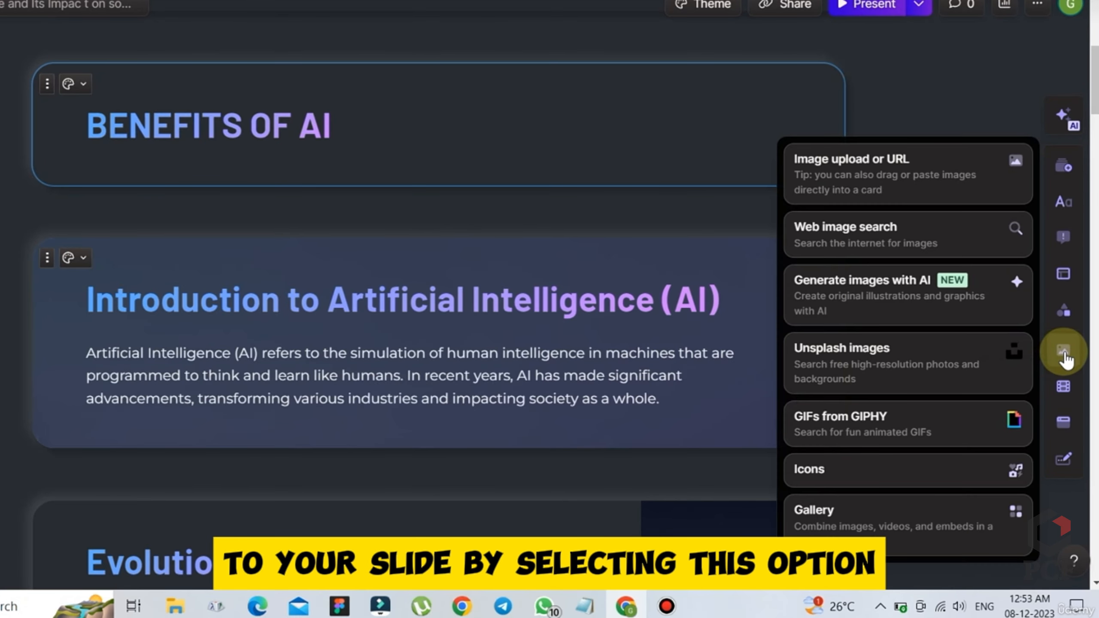
{"action": "left_click", "coordinate": [866, 182]}
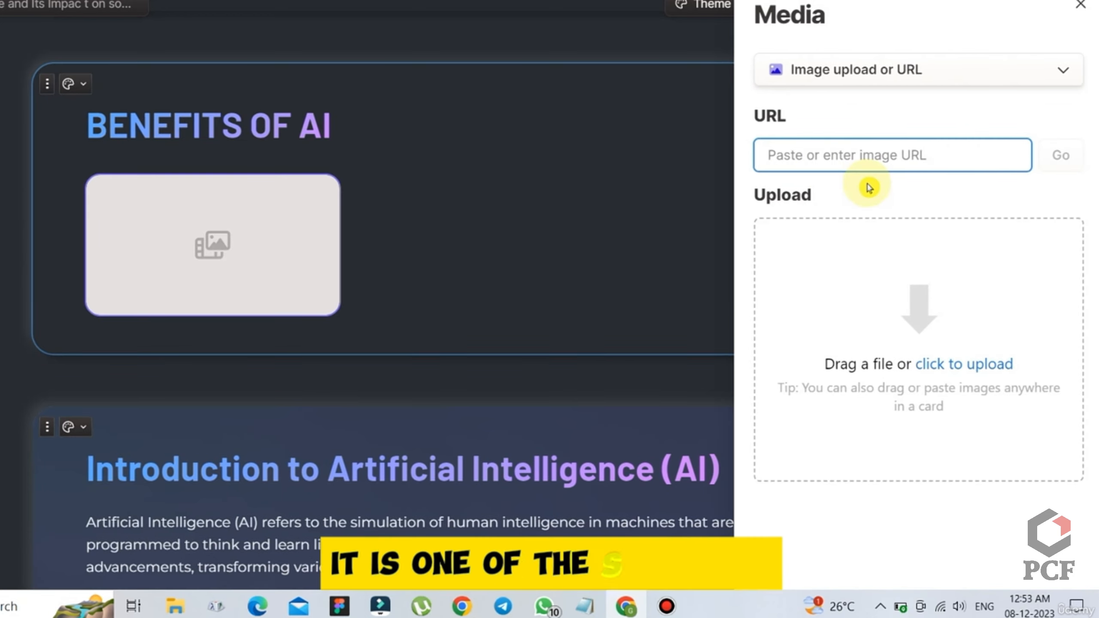
{"action": "left_click", "coordinate": [865, 69]}
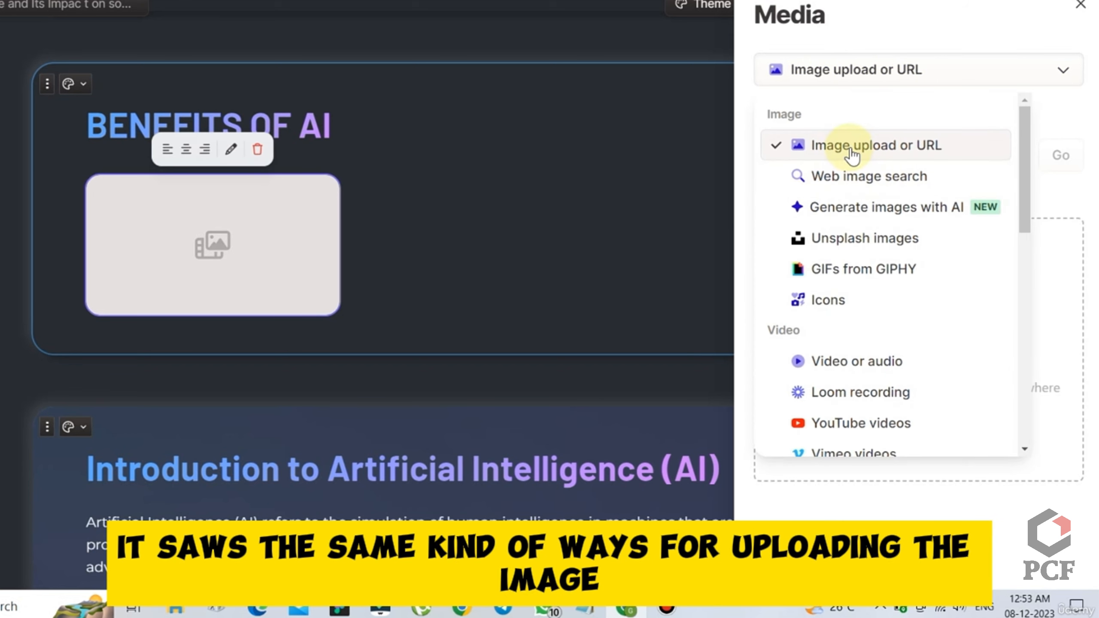
{"action": "left_click", "coordinate": [854, 186]}
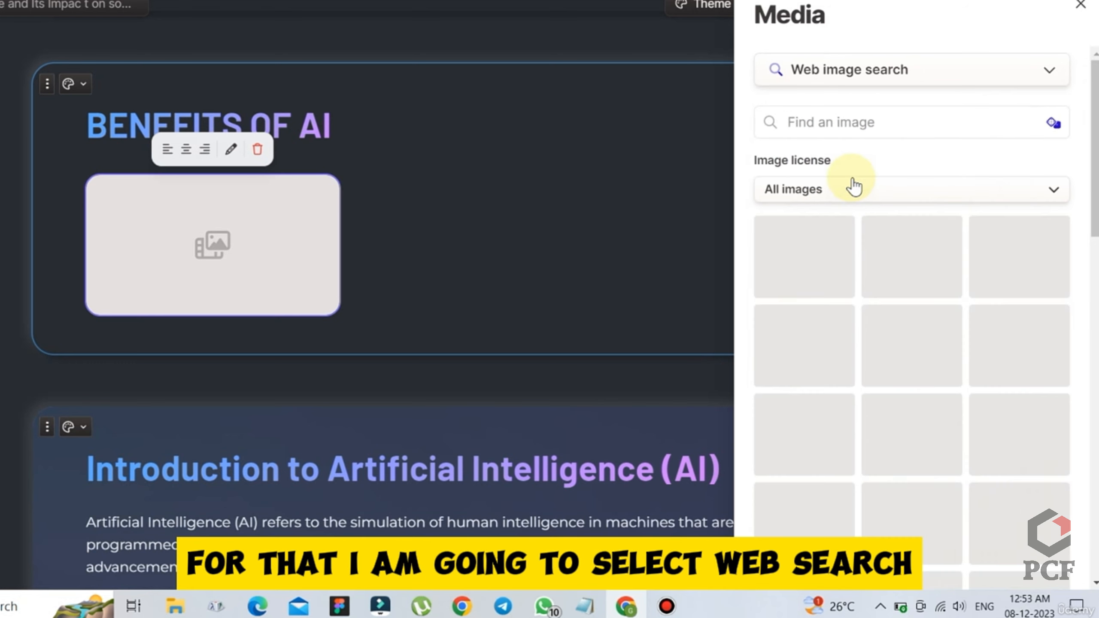
{"action": "left_click", "coordinate": [813, 273]}
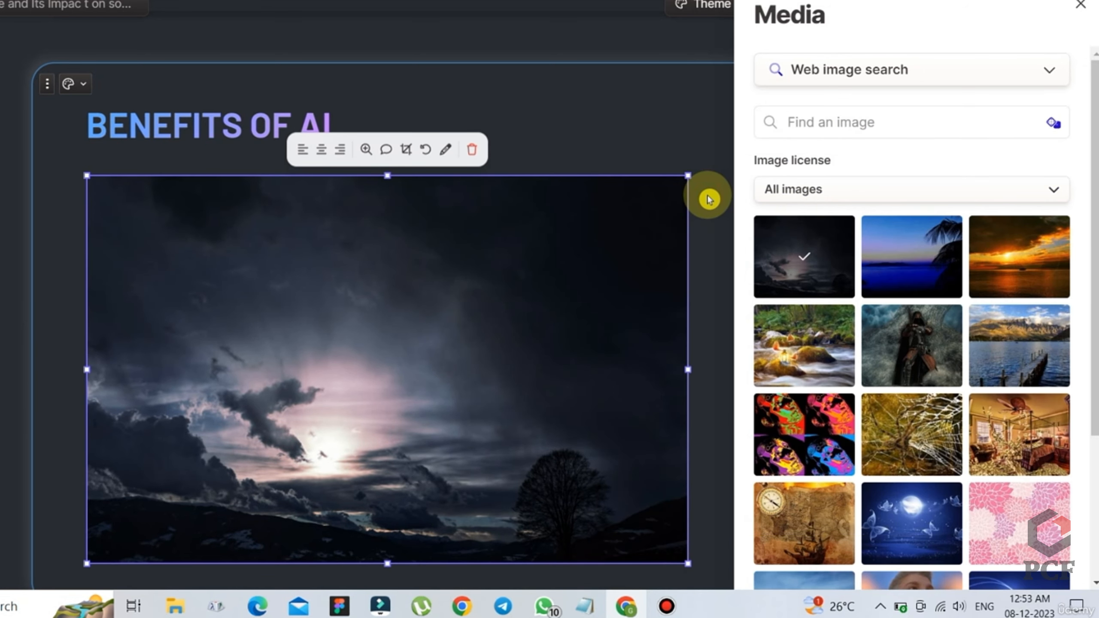
{"action": "left_click", "coordinate": [707, 199]}
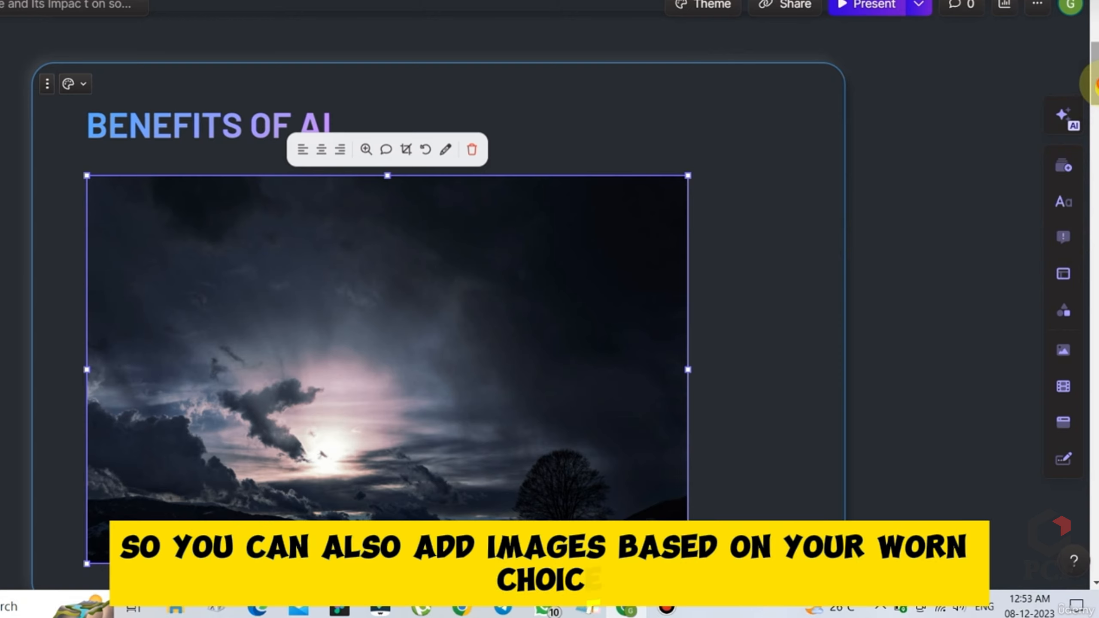
- Shrink the sky image on the BENEFITS OF AI card to about 60% of its width and align it to the center
{"action": "left_click_drag", "start_coordinate": [1093, 82], "coordinate": [1093, 100]}
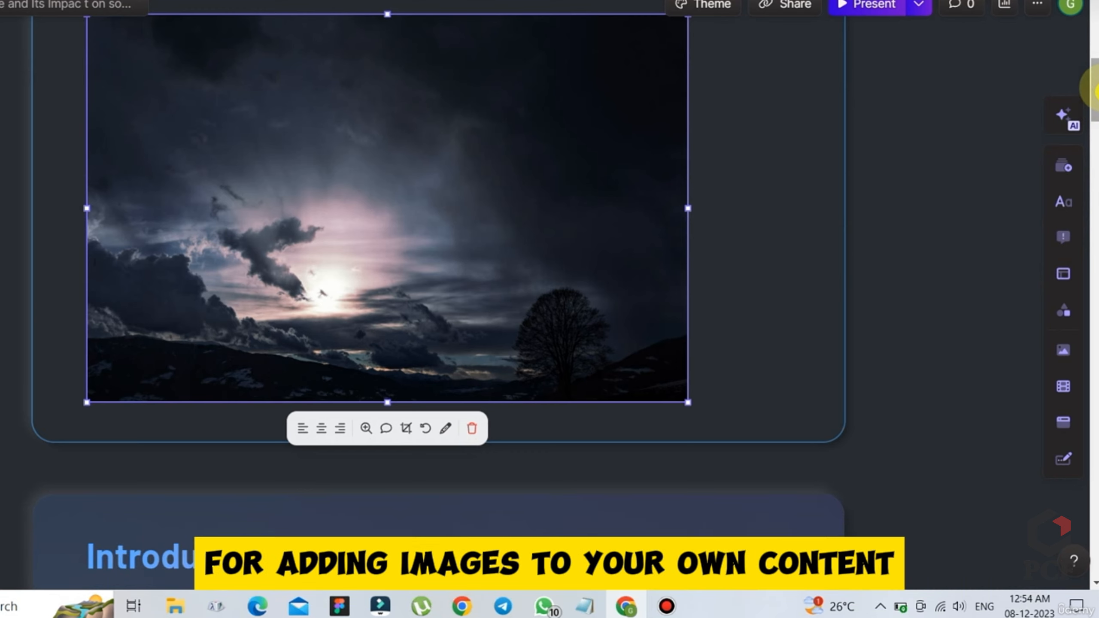
{"action": "mouse_move", "coordinate": [1096, 100]}
{"action": "left_mouse_down"}
{"action": "mouse_move", "coordinate": [1096, 80]}
{"action": "mouse_move", "coordinate": [1094, 102]}
{"action": "left_mouse_up"}
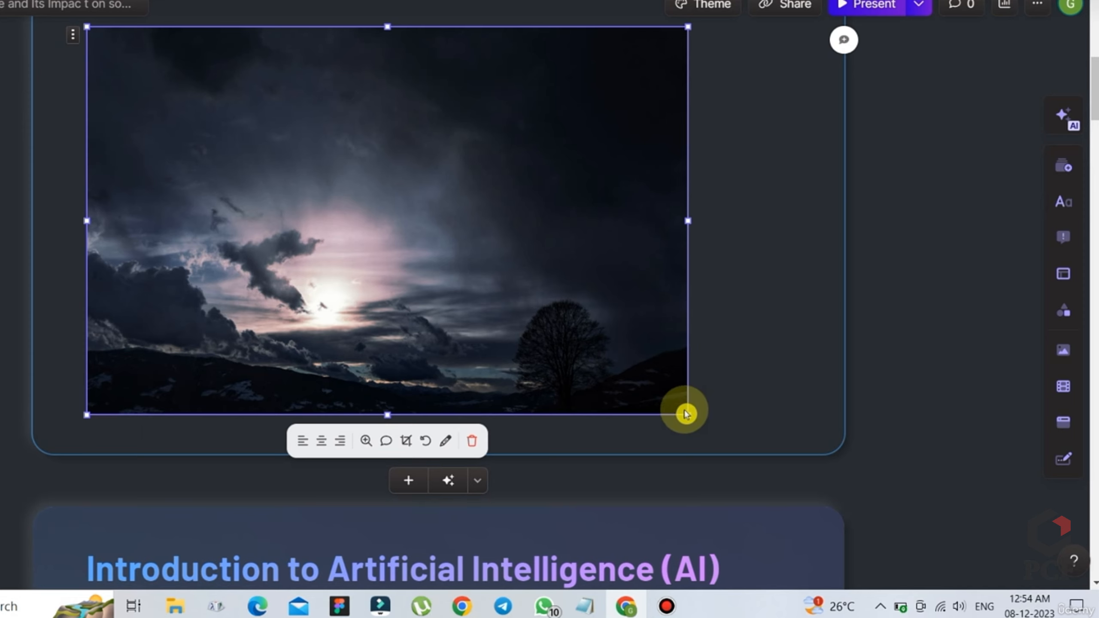
{"action": "left_click_drag", "start_coordinate": [687, 416], "coordinate": [483, 246]}
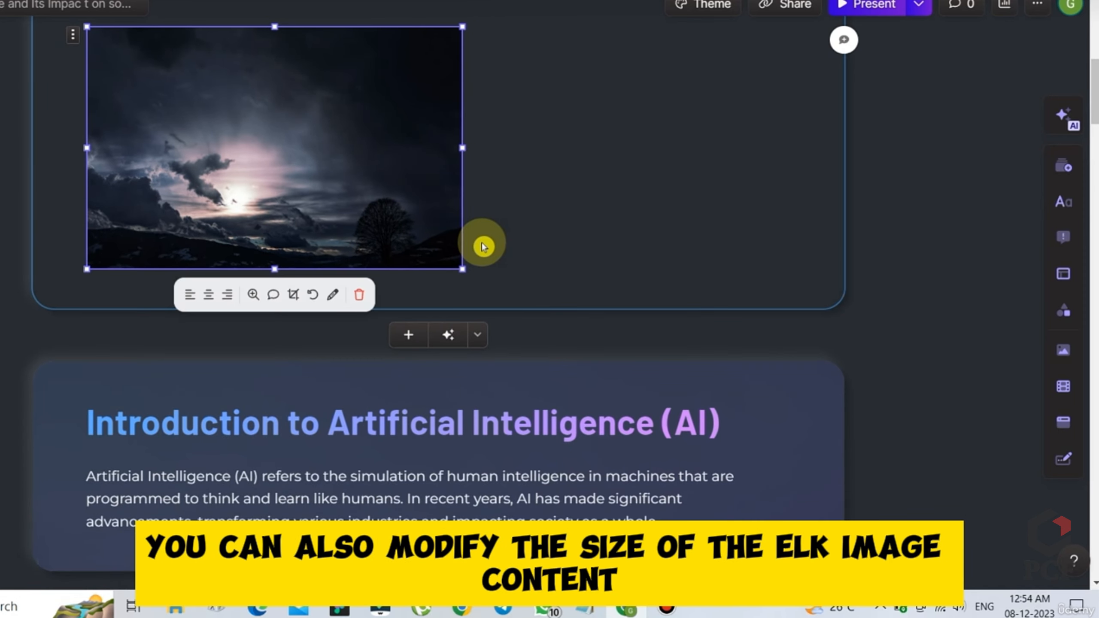
{"action": "left_click", "coordinate": [208, 298]}
{"action": "left_click", "coordinate": [185, 203]}
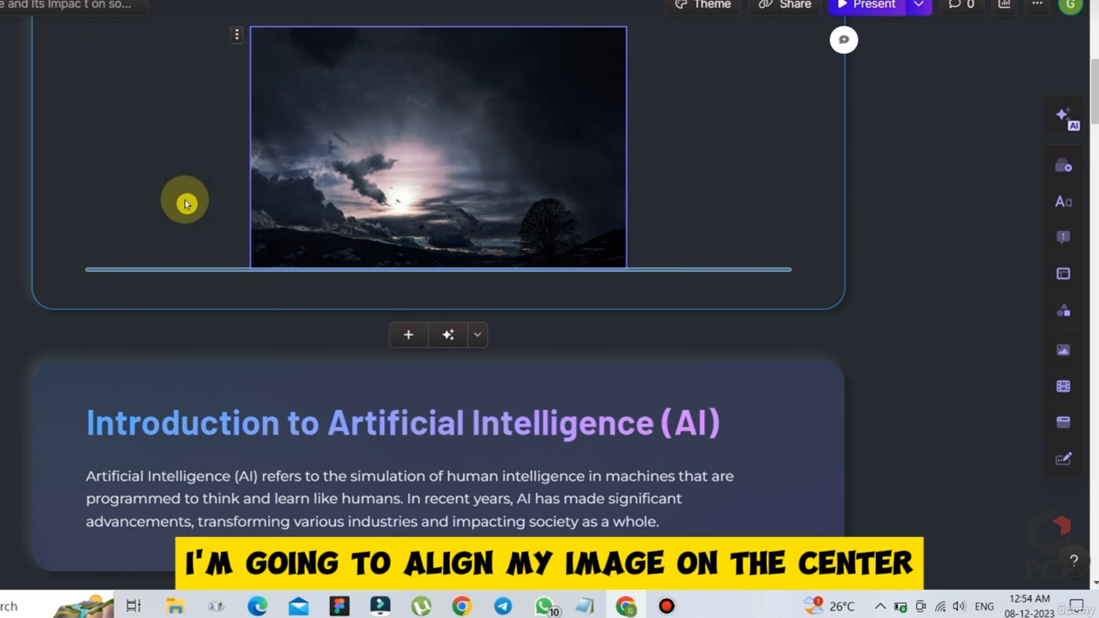
{"action": "left_click", "coordinate": [494, 246]}
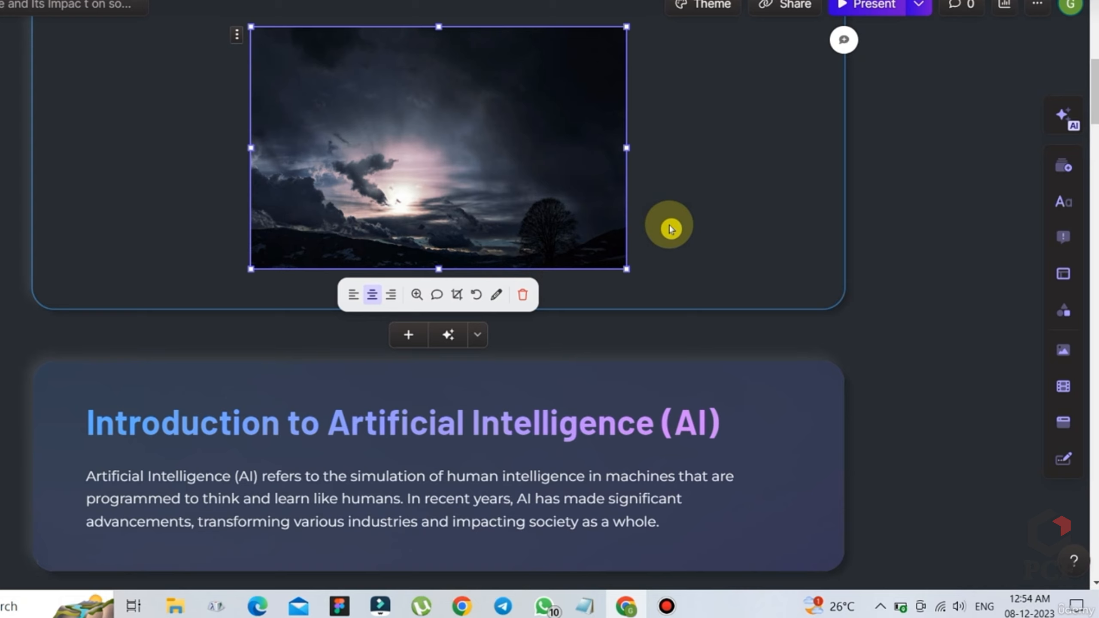
{"action": "scroll", "coordinate": [1094, 80], "scroll_direction": "up", "scroll_amount": 5}
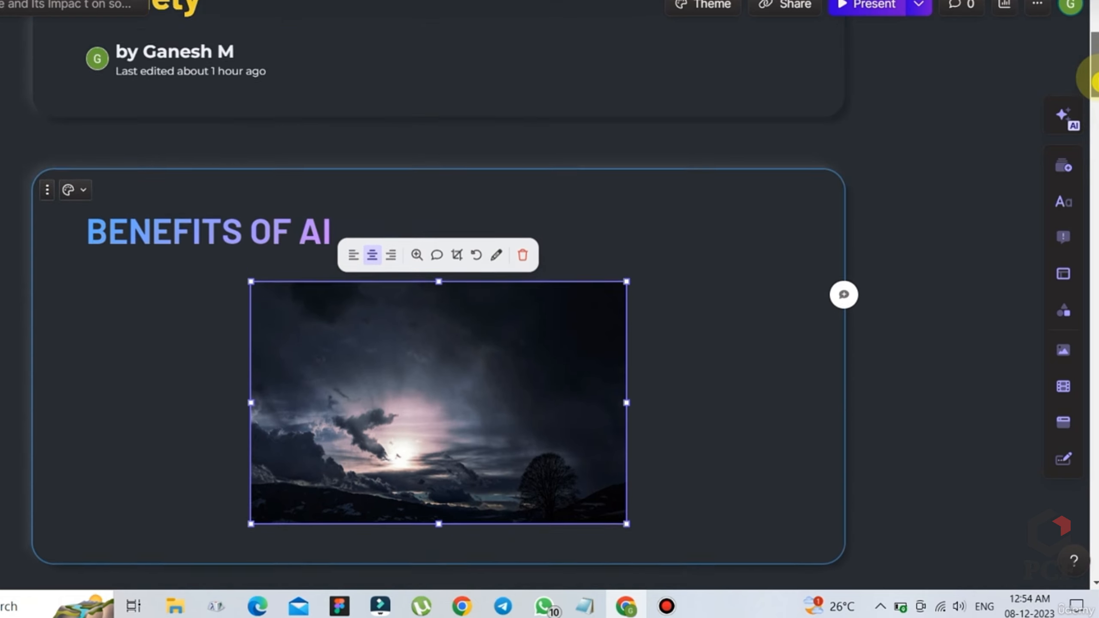
{"action": "scroll", "coordinate": [1095, 84], "scroll_direction": "down", "scroll_amount": 2}
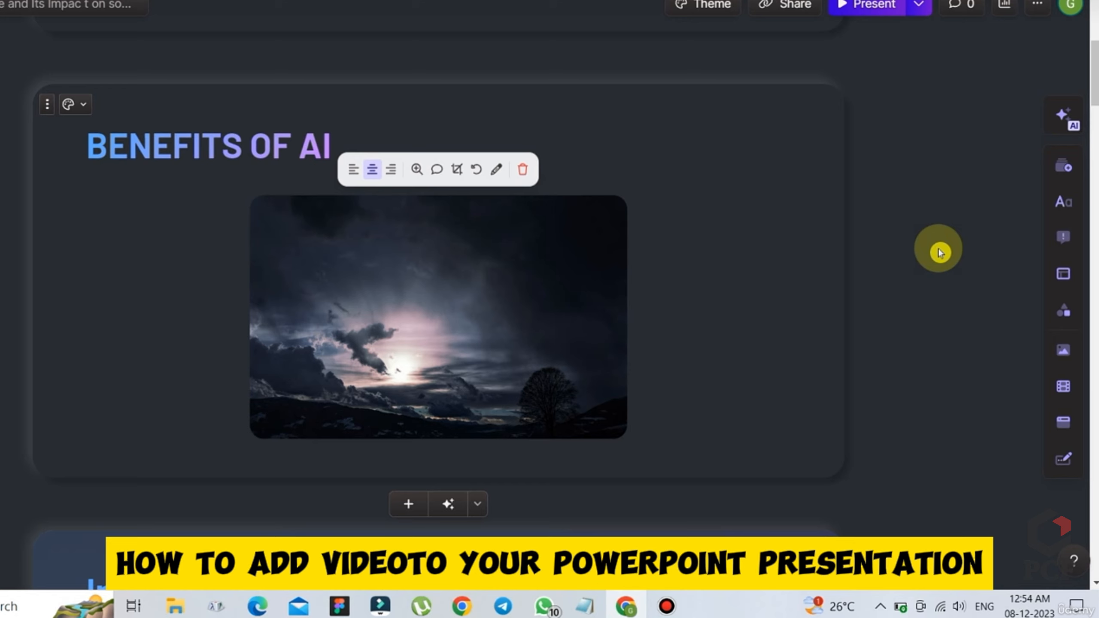
{"action": "left_click", "coordinate": [1065, 390]}
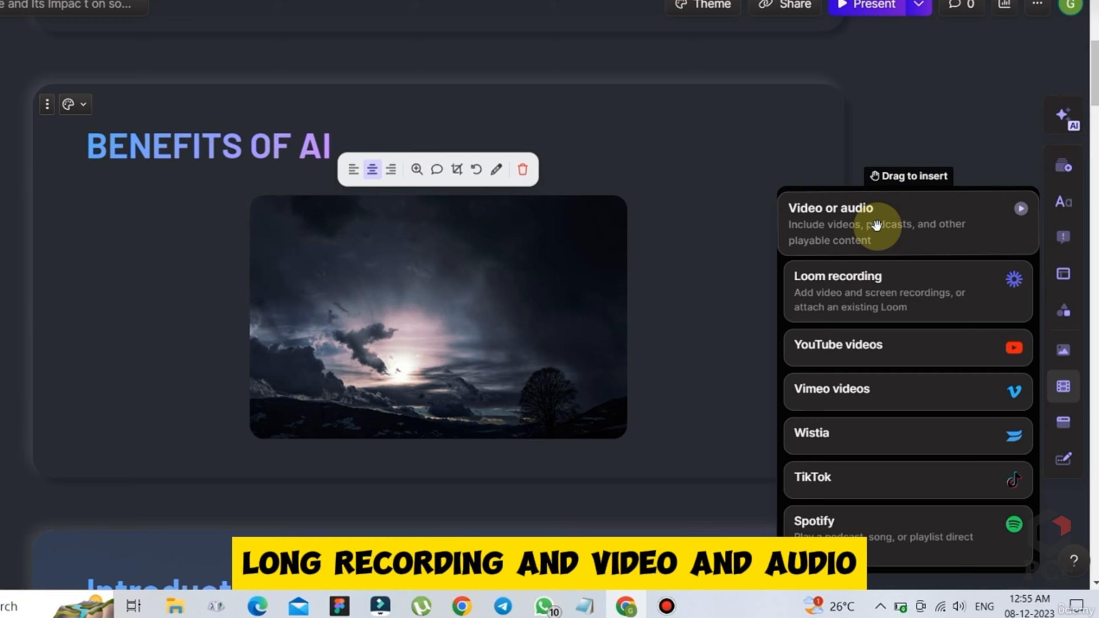
{"action": "left_click_drag", "start_coordinate": [863, 346], "coordinate": [642, 262]}
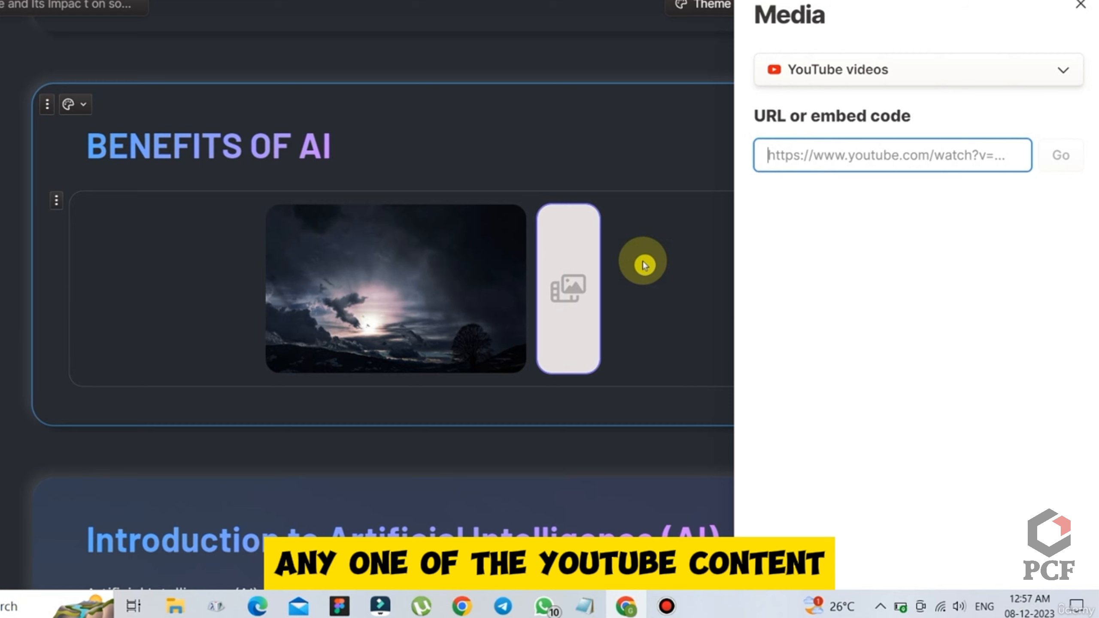
{"action": "type", "text": "https://www.youtube.com/watch?v=0wra7e-vSVc"}
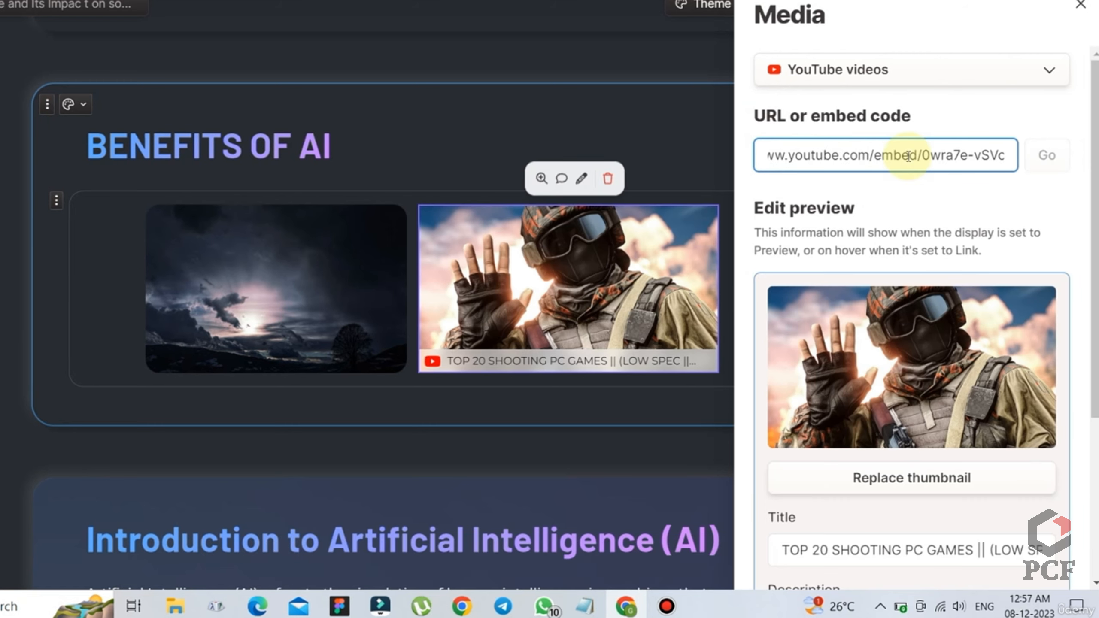
{"action": "left_click_drag", "start_coordinate": [1094, 123], "coordinate": [1094, 346]}
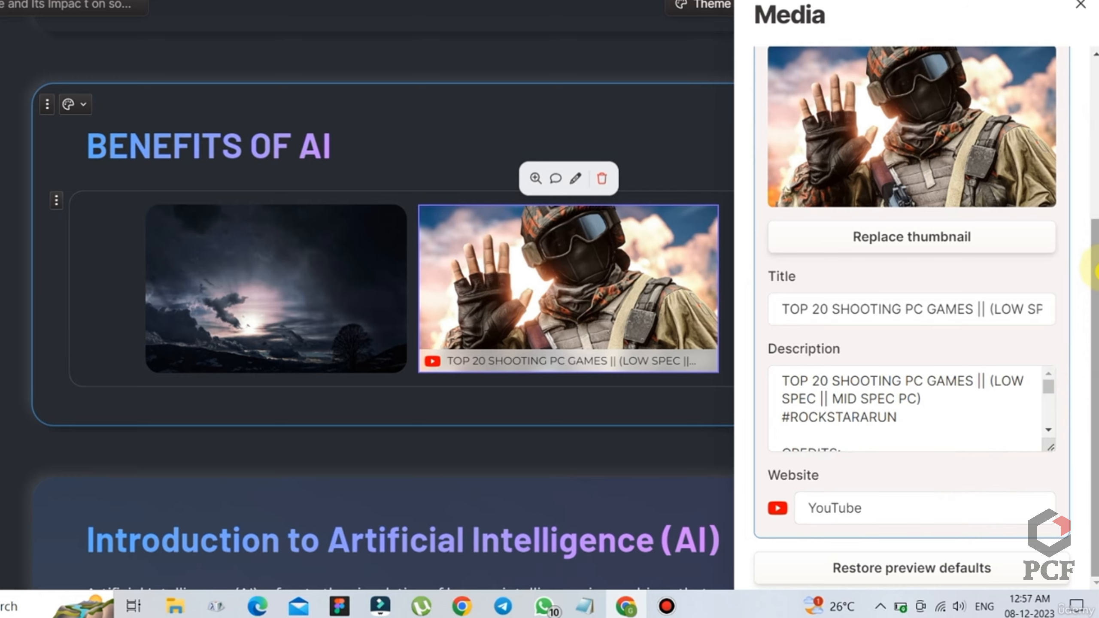
{"action": "left_click_drag", "start_coordinate": [1094, 236], "coordinate": [1084, 122]}
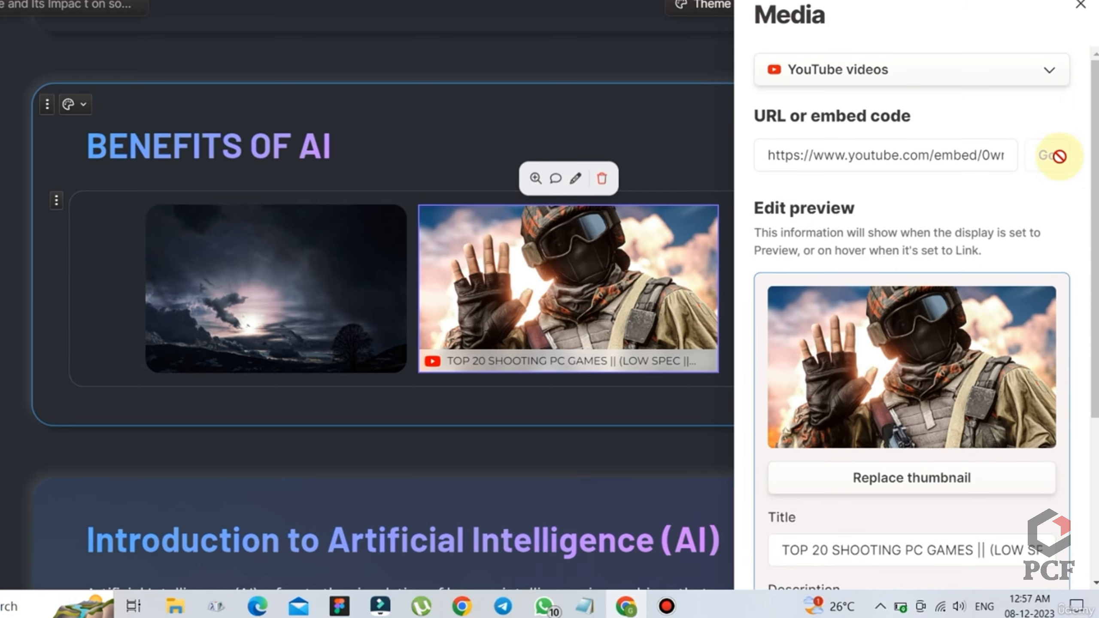
{"action": "left_click", "coordinate": [1078, 7]}
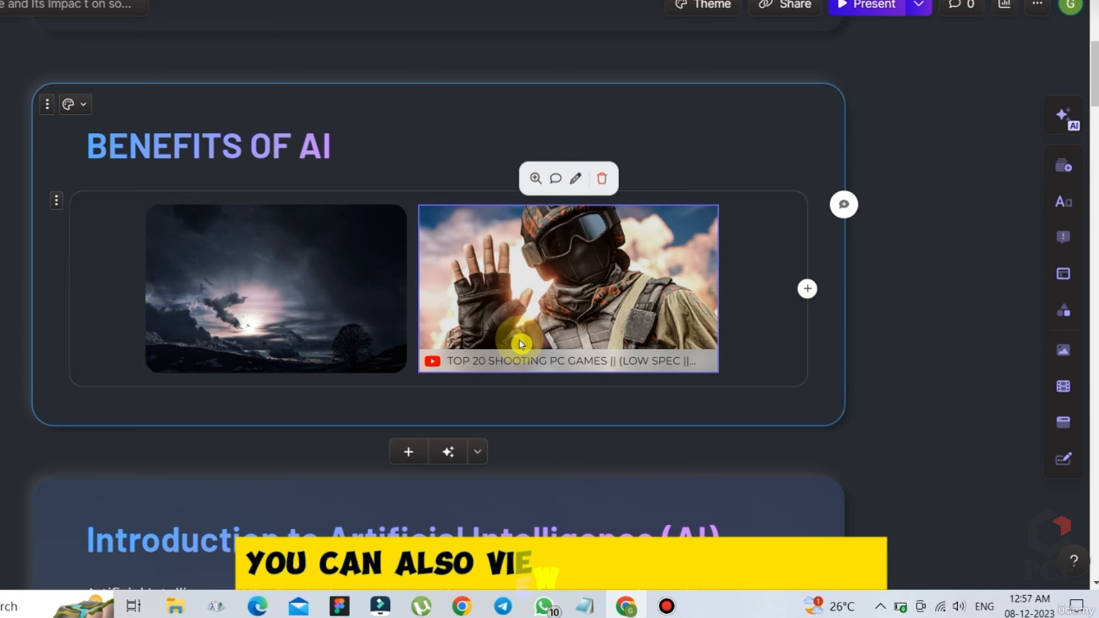
{"action": "left_click", "coordinate": [631, 278]}
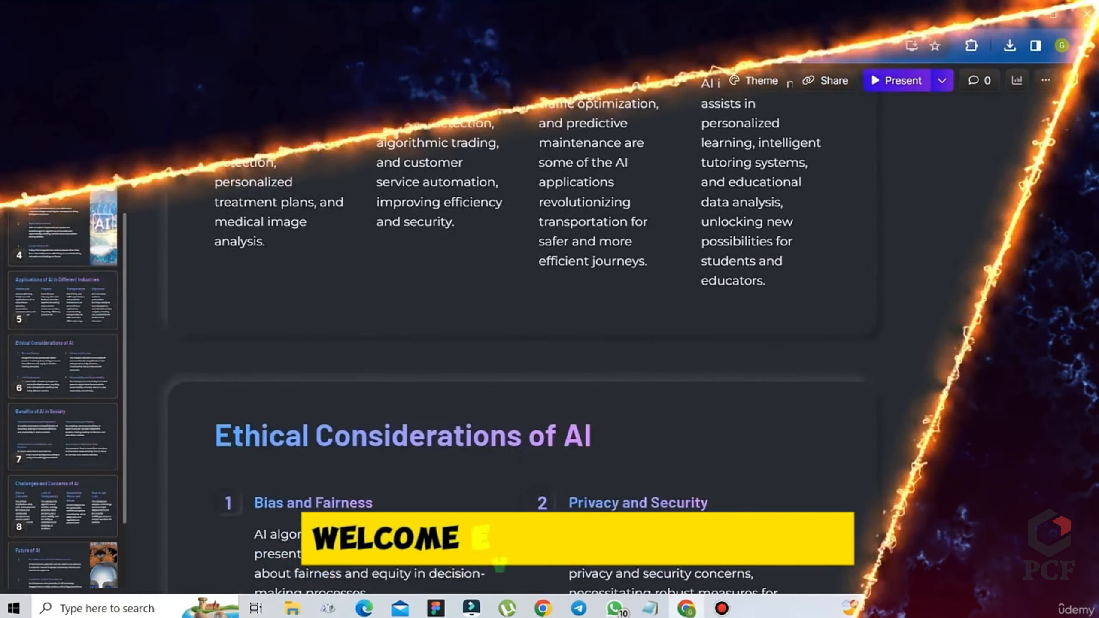
- Export the whole presentation to PowerPoint
{"action": "left_click_drag", "start_coordinate": [1096, 270], "coordinate": [1097, 69]}
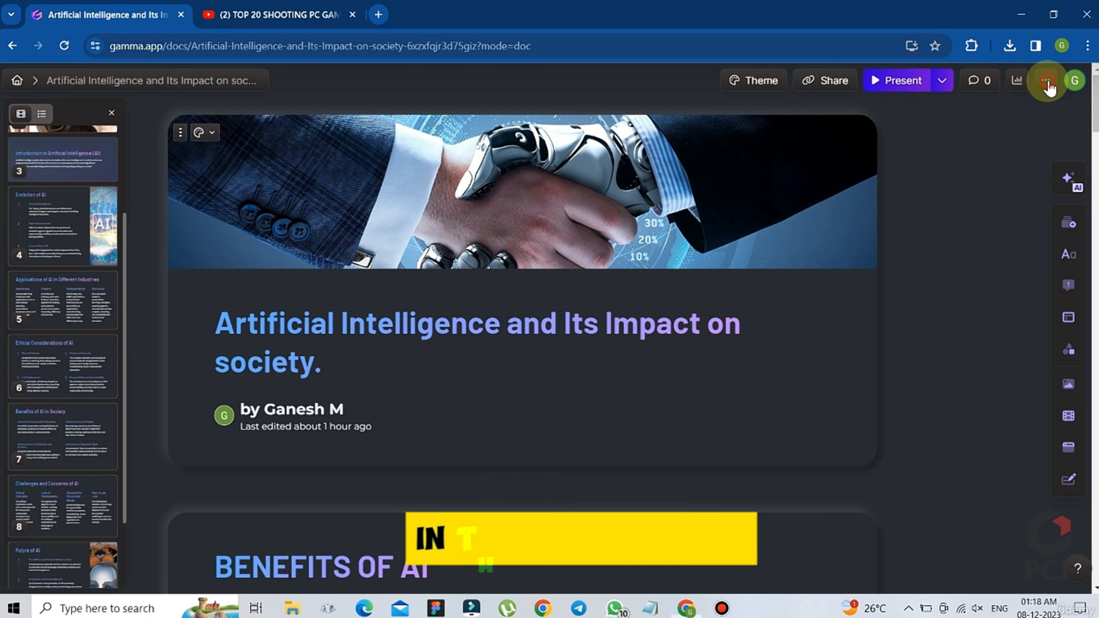
{"action": "left_click", "coordinate": [1047, 82]}
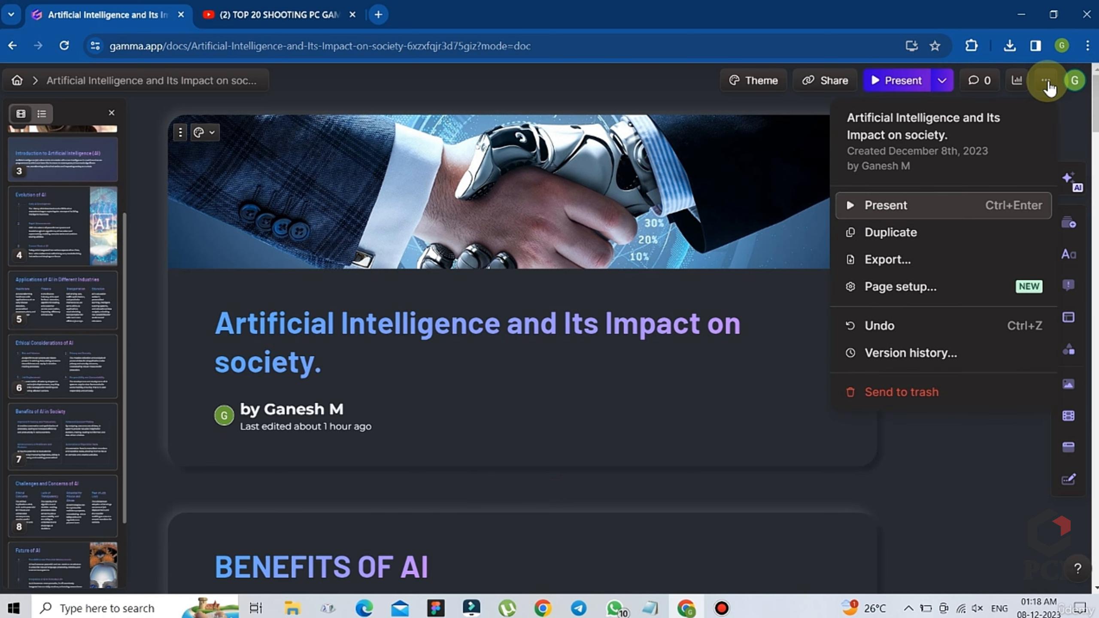
{"action": "left_click", "coordinate": [888, 261]}
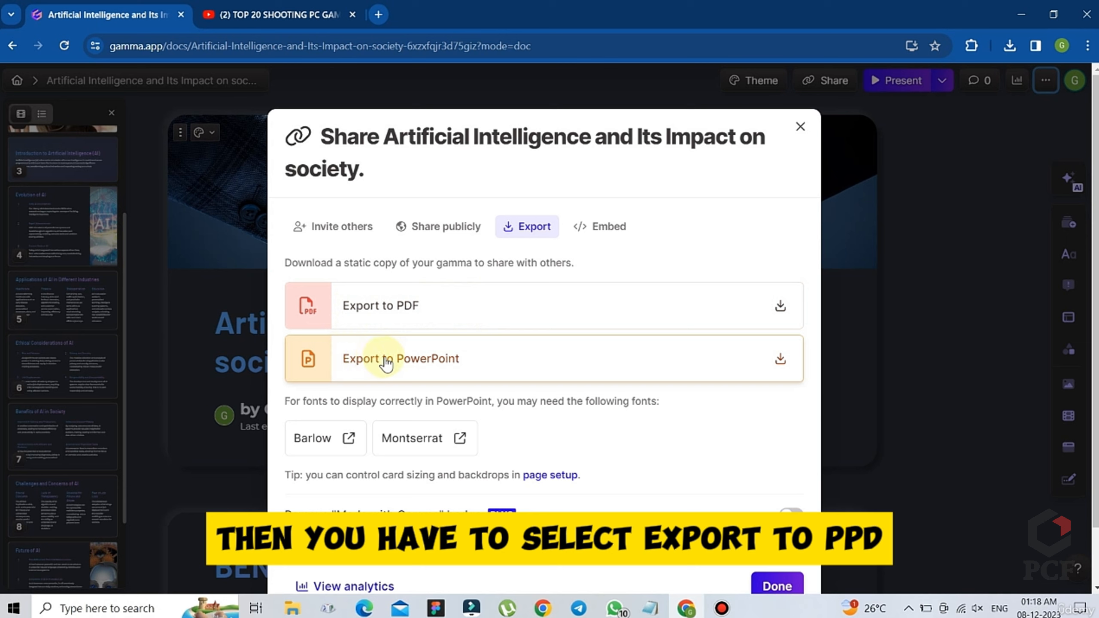
{"action": "left_click", "coordinate": [458, 363]}
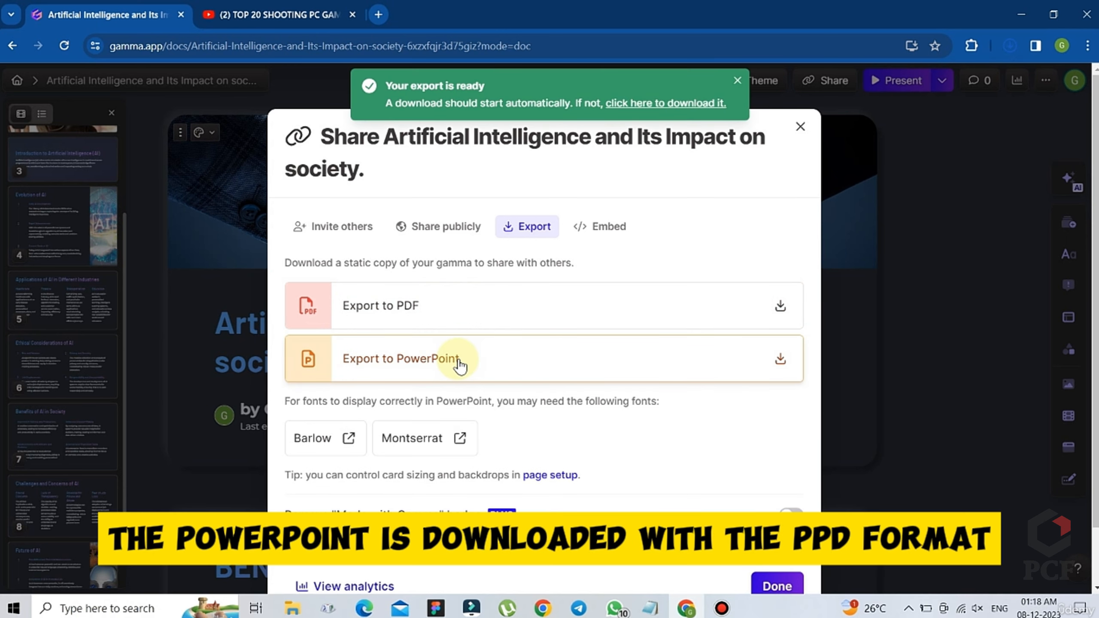
- Open the downloaded .pptx file in PowerPoint, enable editing, and select the "Made with Gamma" badge on the first slide
{"action": "mouse_move", "coordinate": [924, 76]}
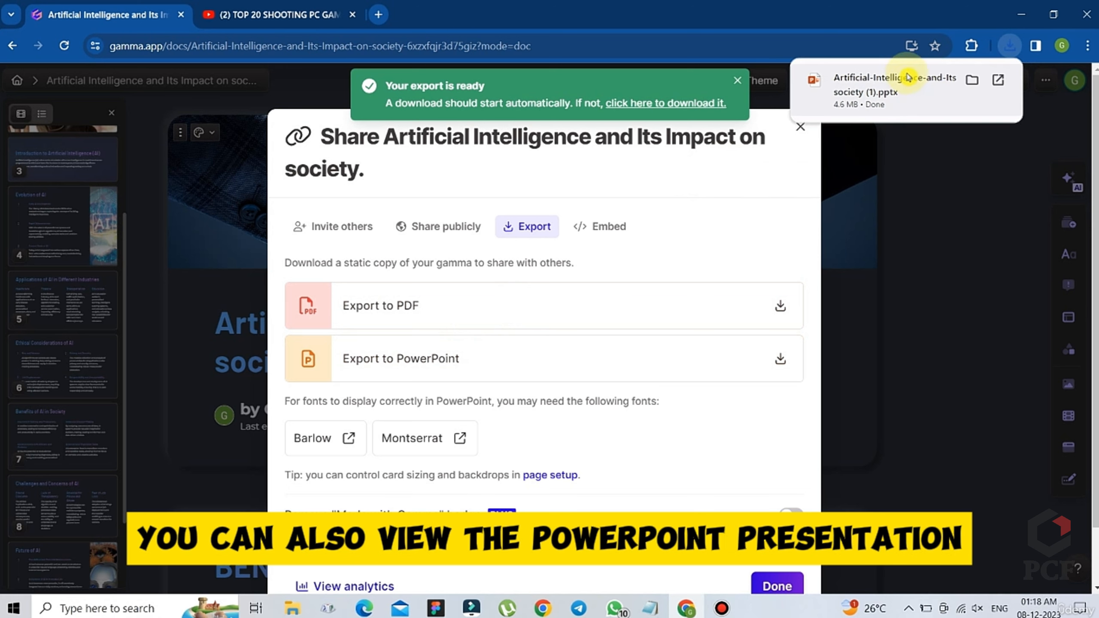
{"action": "left_click", "coordinate": [998, 82]}
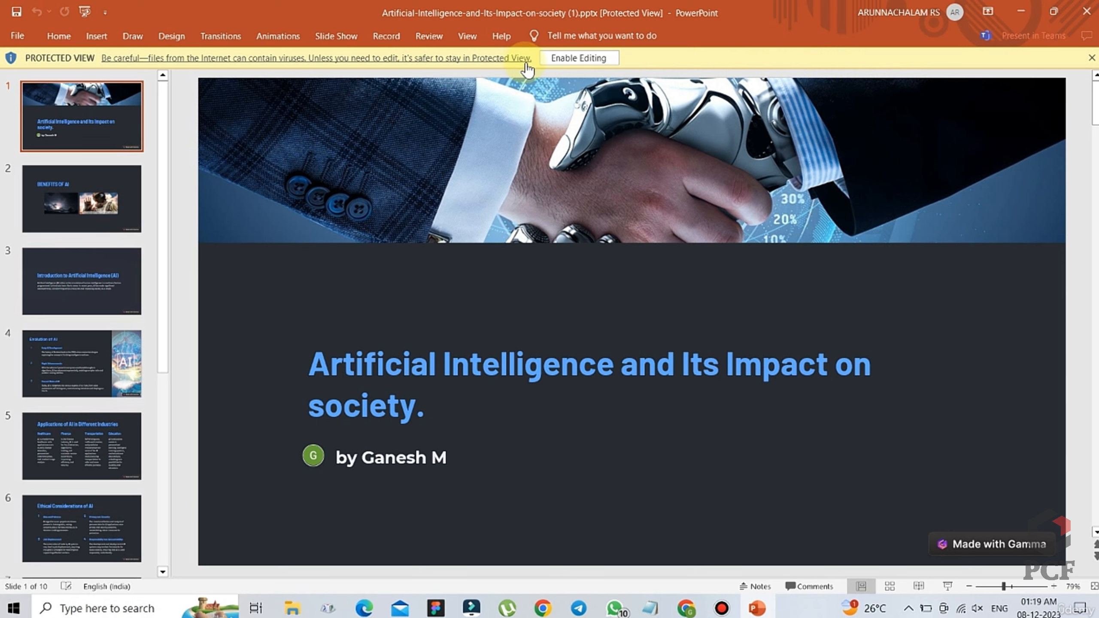
{"action": "left_click", "coordinate": [605, 56]}
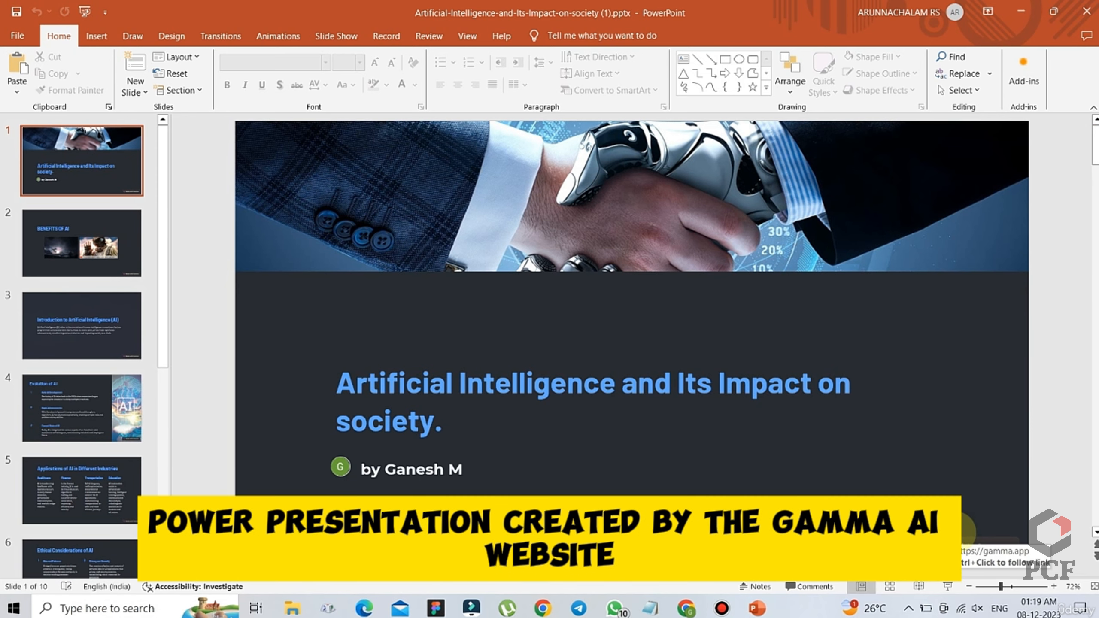
{"action": "left_click", "coordinate": [959, 548]}
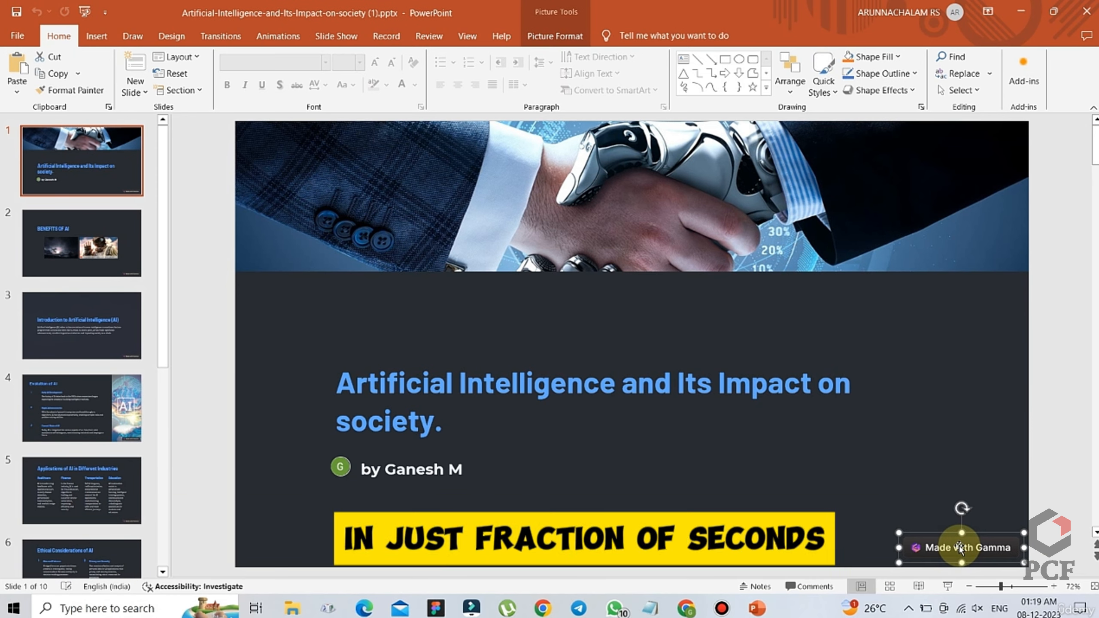